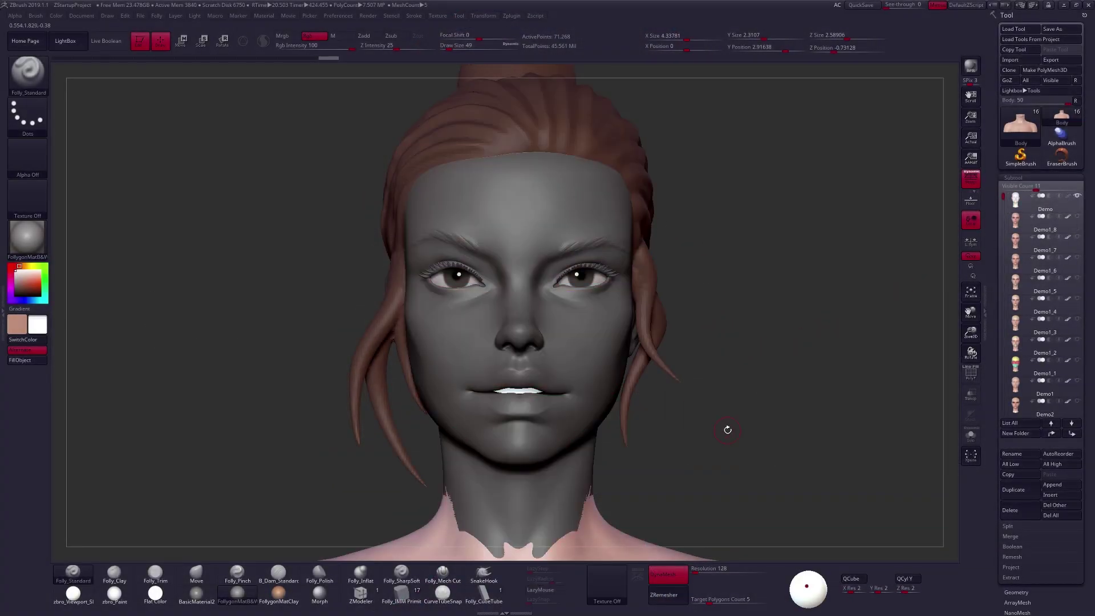
Review the head from the front, preview the fully painted Demo subtool, and switch to the unpainted Demo1 head.
left_click_drag(554, 448, 593, 447)
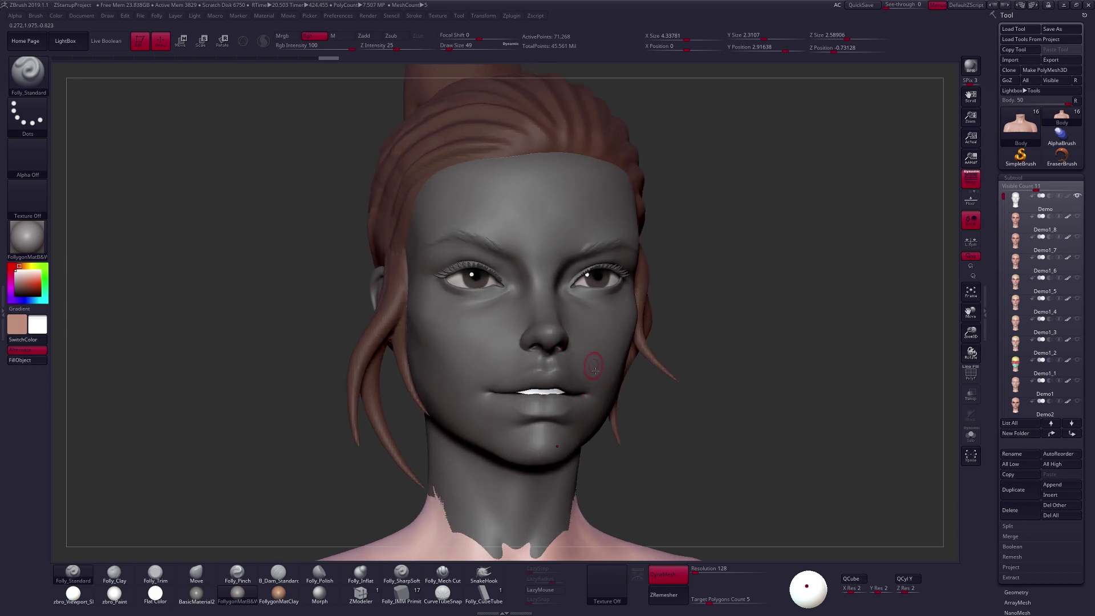
left_click_drag(606, 392, 604, 396)
left_click_drag(594, 352, 590, 365)
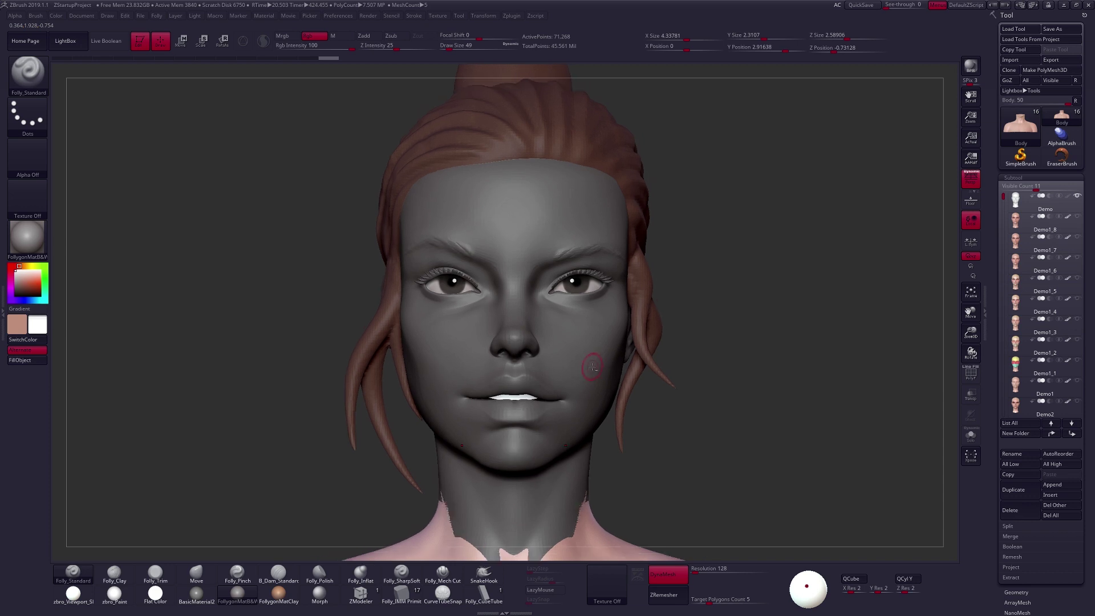
left_click(590, 359, "alt")
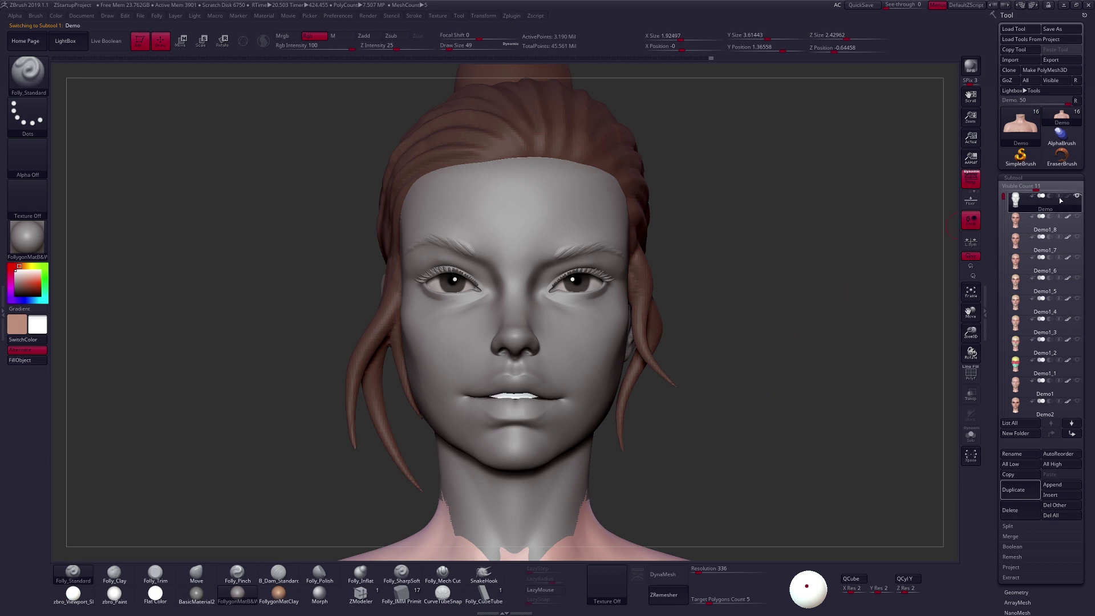
left_click(1032, 227)
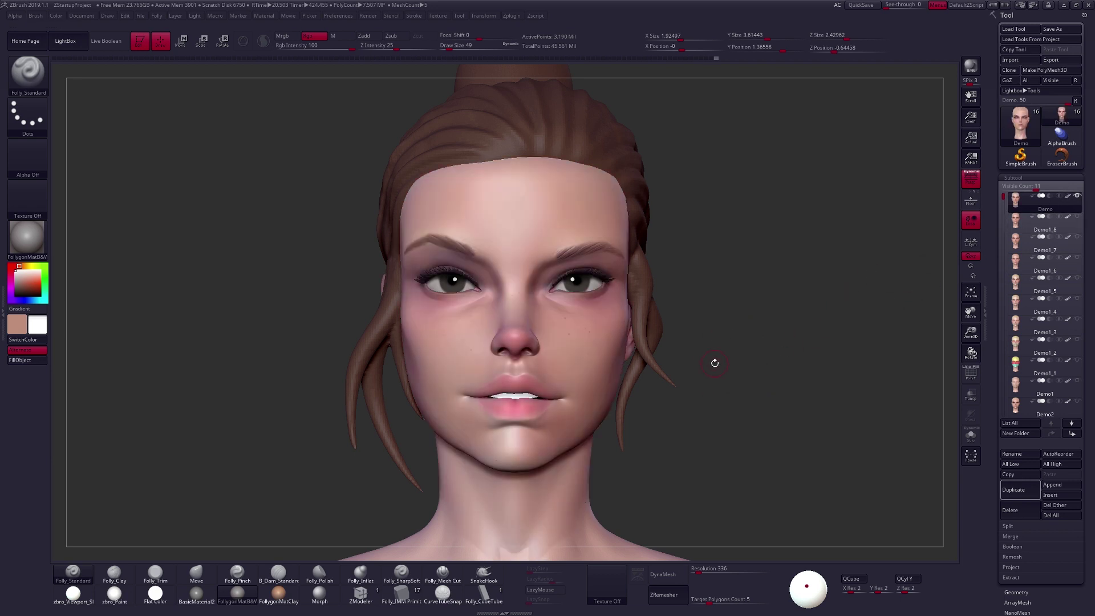
key("ctrl+z")
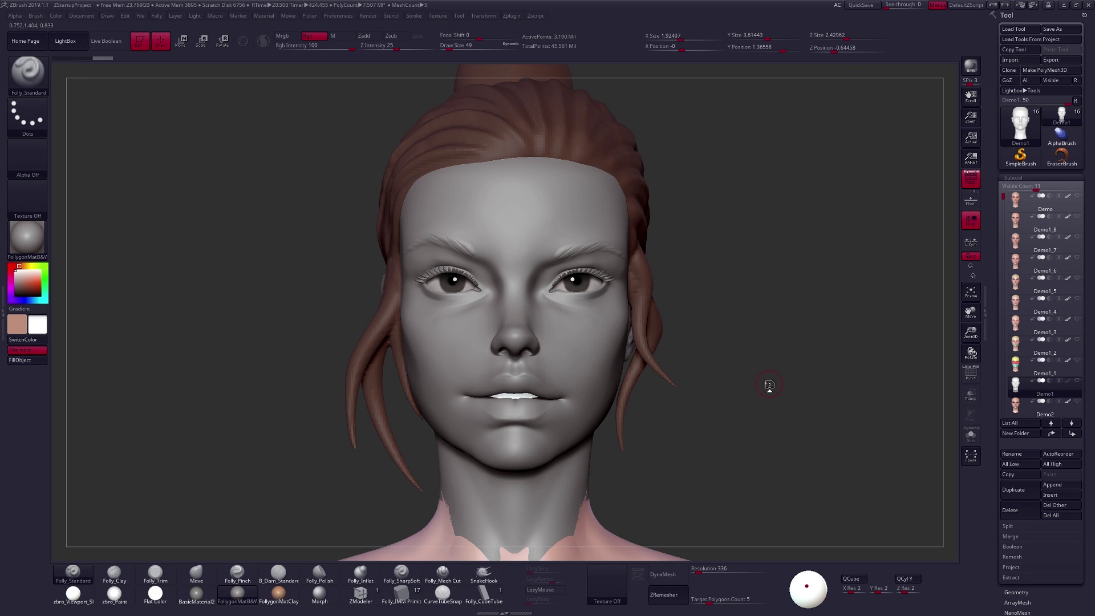
Fill the Demo1 head with the zbro_Viewport material and a skin colour sampled from the body, using Mrgb.
left_click(73, 595)
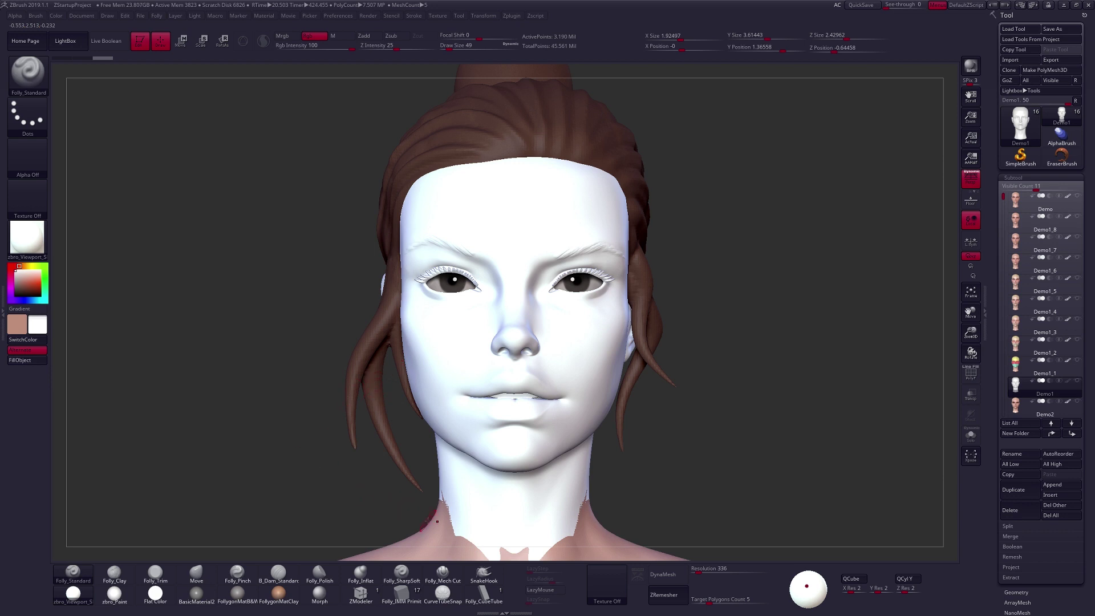
key("c")
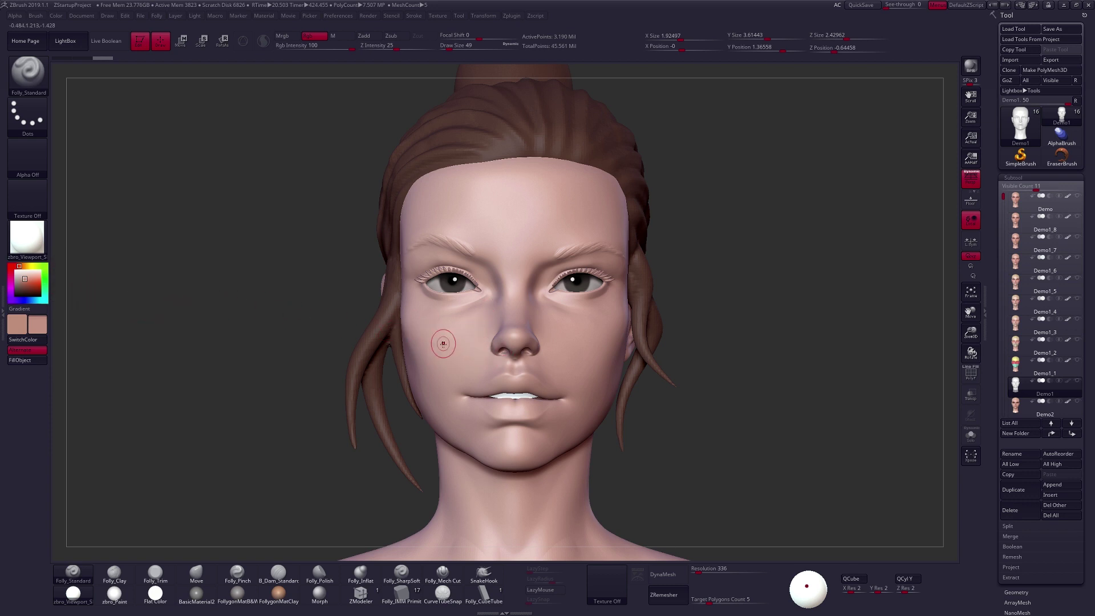
mouse_move(26, 279)
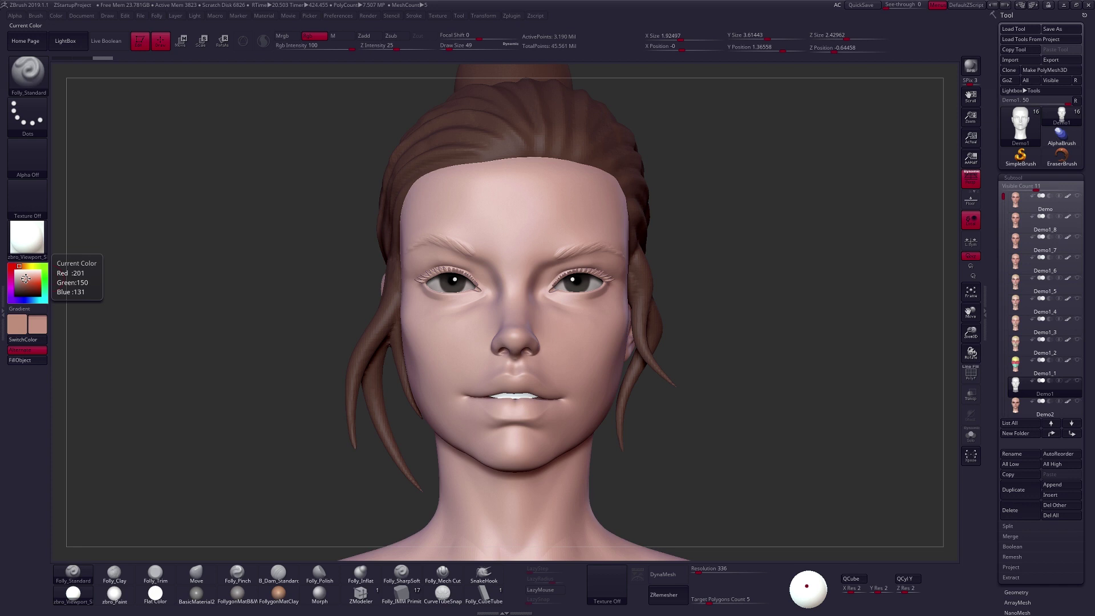
left_click(56, 16)
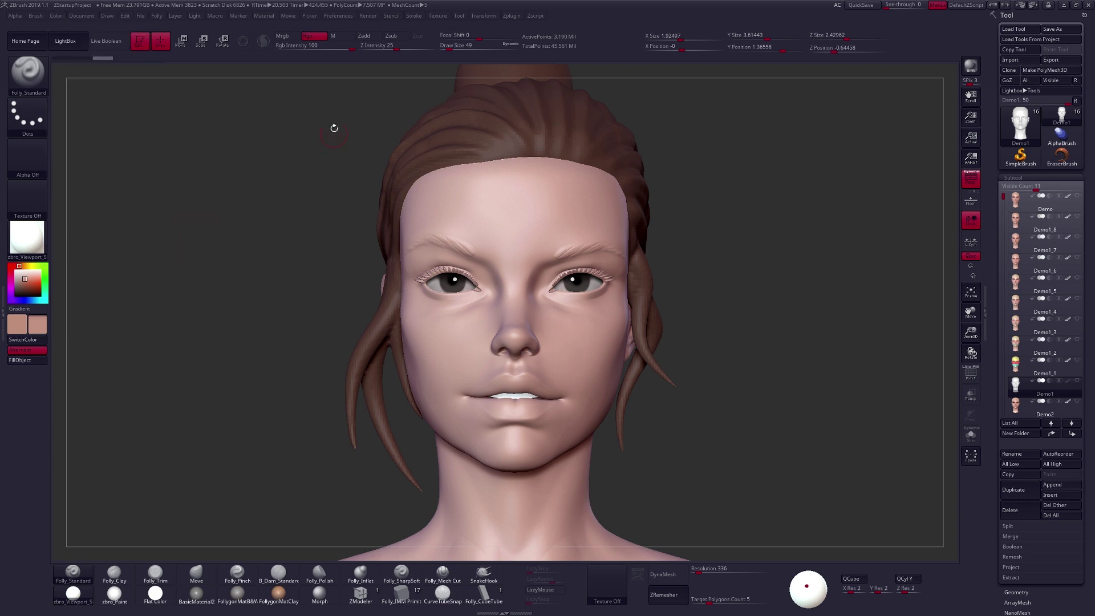
left_click(287, 37)
left_click(43, 361)
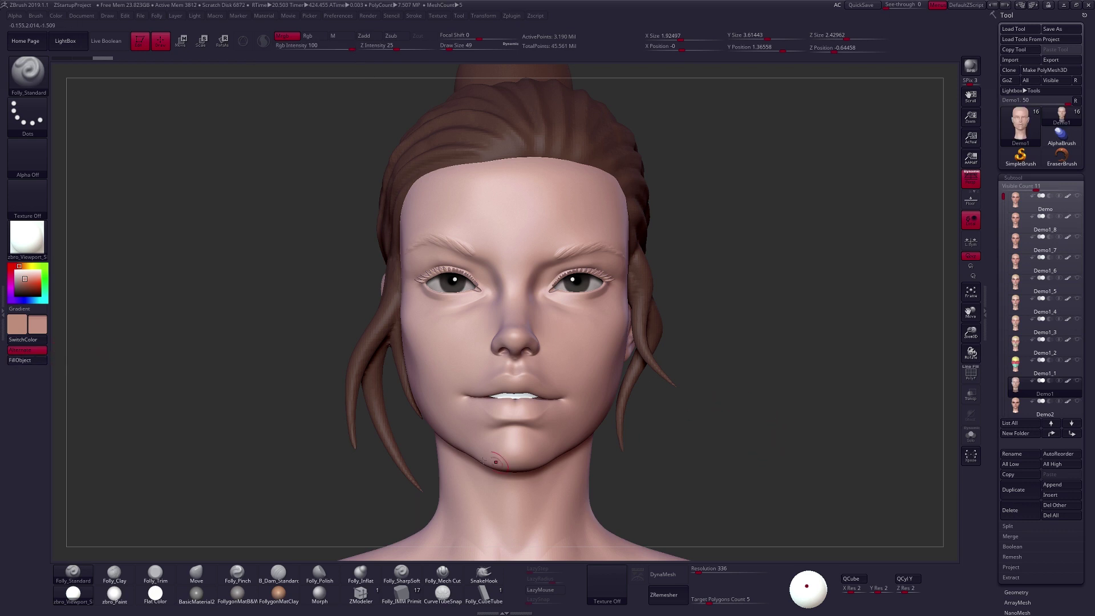
Test-fill the Demo1 head with different colours in turn: terracotta, bright orange-red, near-black and off-white.
left_click(27, 281)
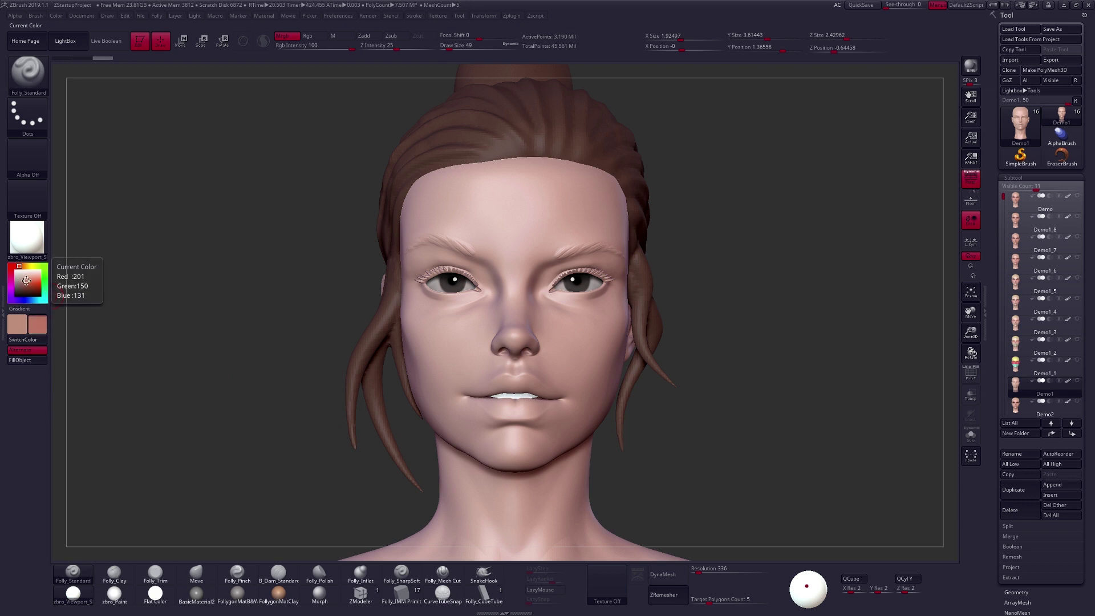
left_click(29, 364)
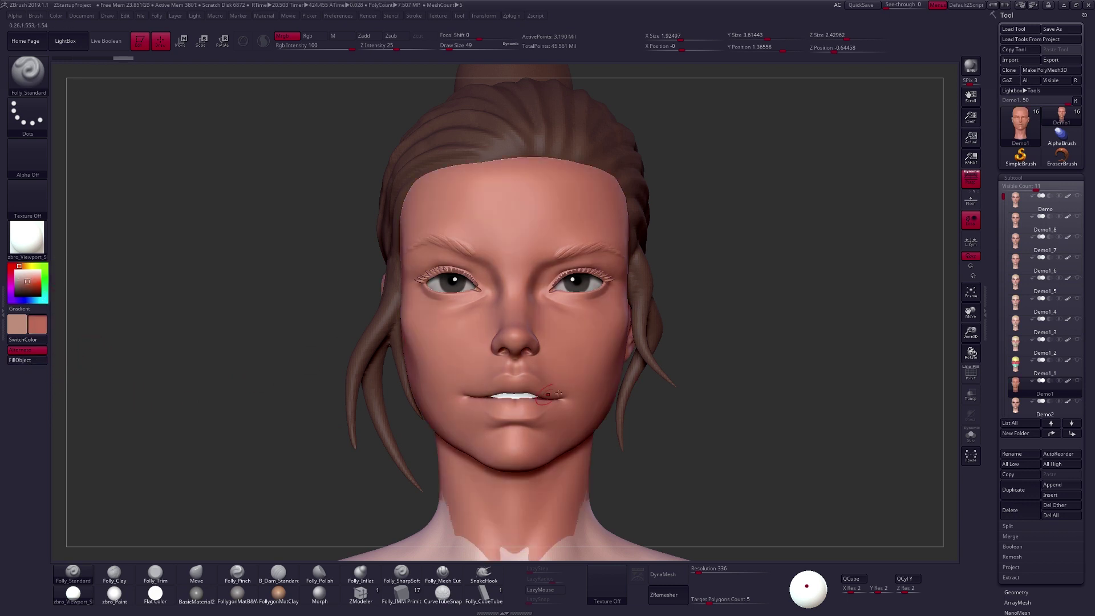
left_click(38, 281)
left_click(27, 360)
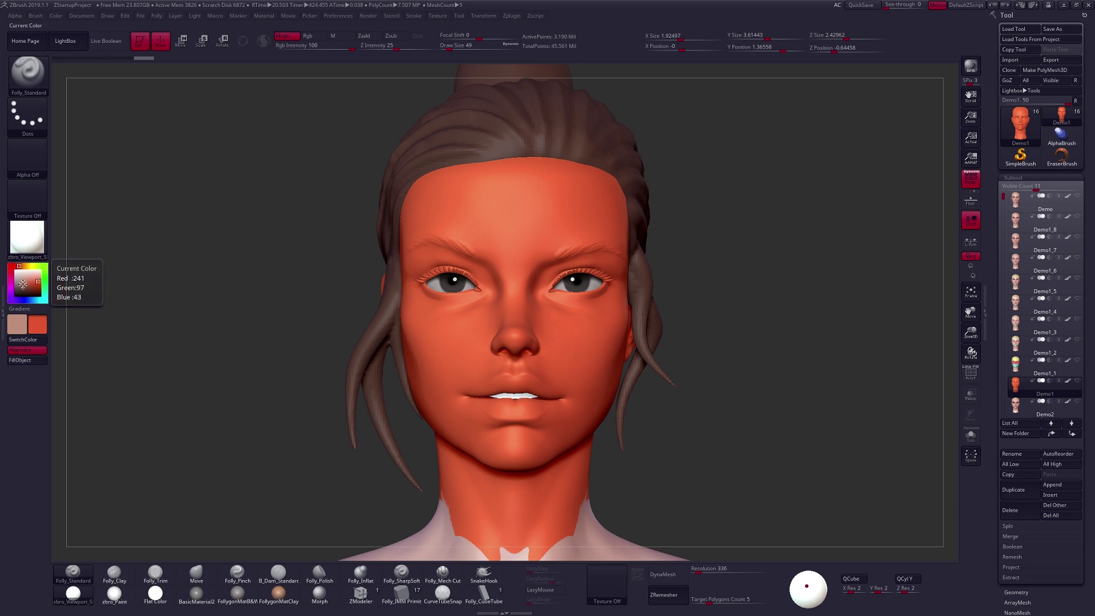
left_click_drag(28, 278, 20, 293)
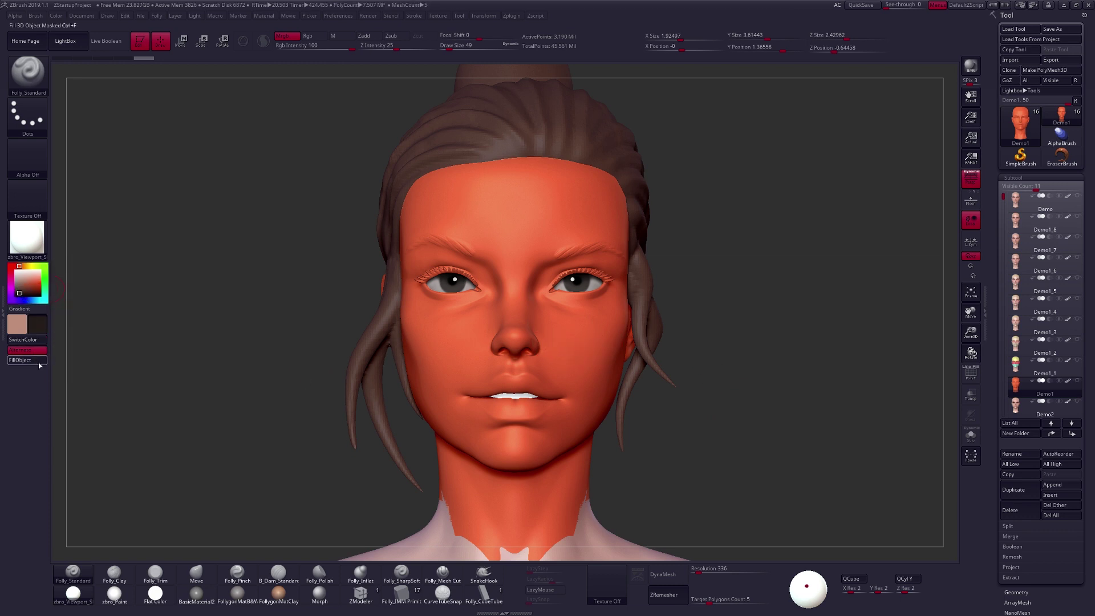
left_click(20, 360)
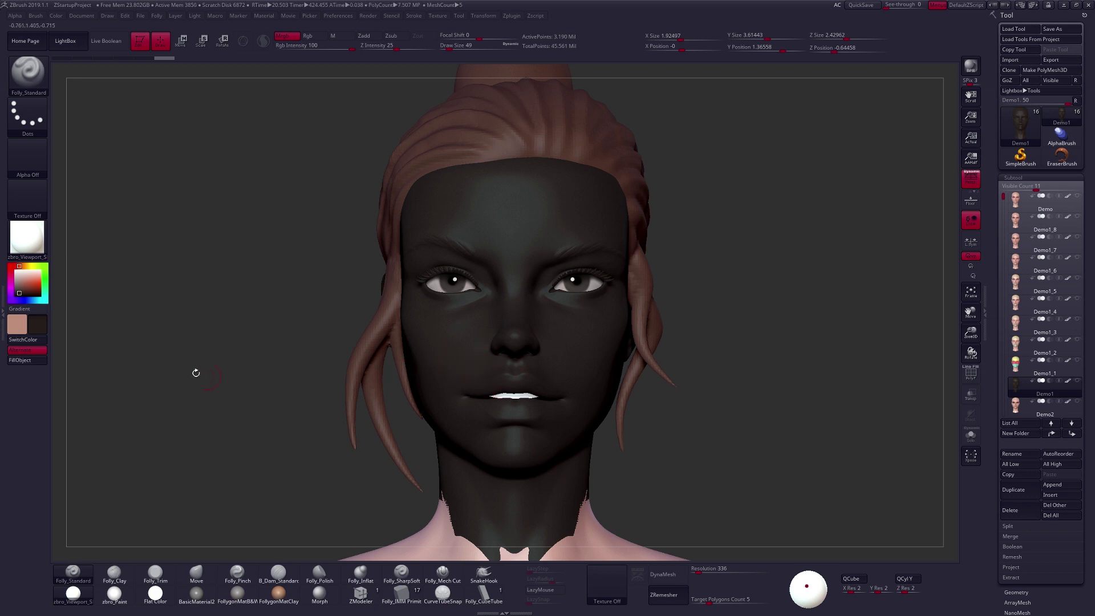
left_click(19, 276)
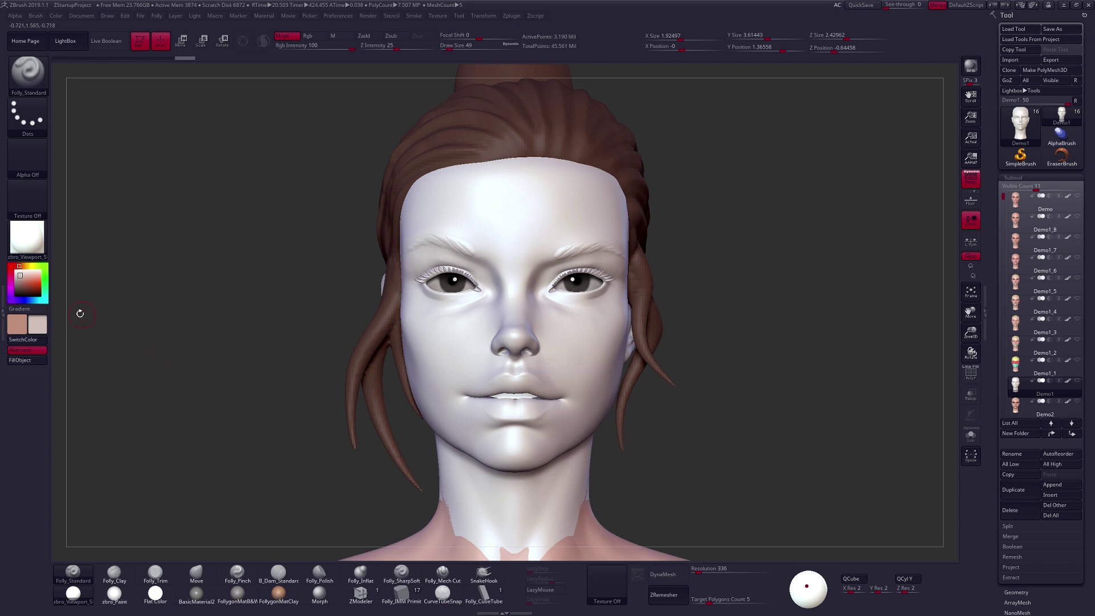
Fill the Demo1 head with a muted reddish-brown skin base and compare it with the Demo1_1 colour-zone example.
left_click(22, 283)
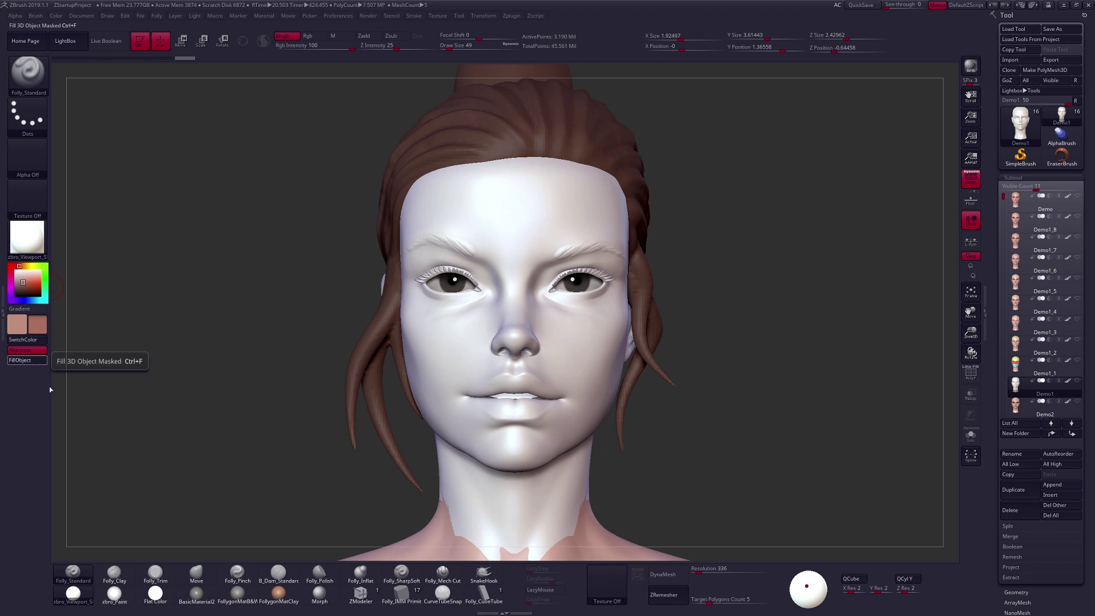
left_click(20, 359)
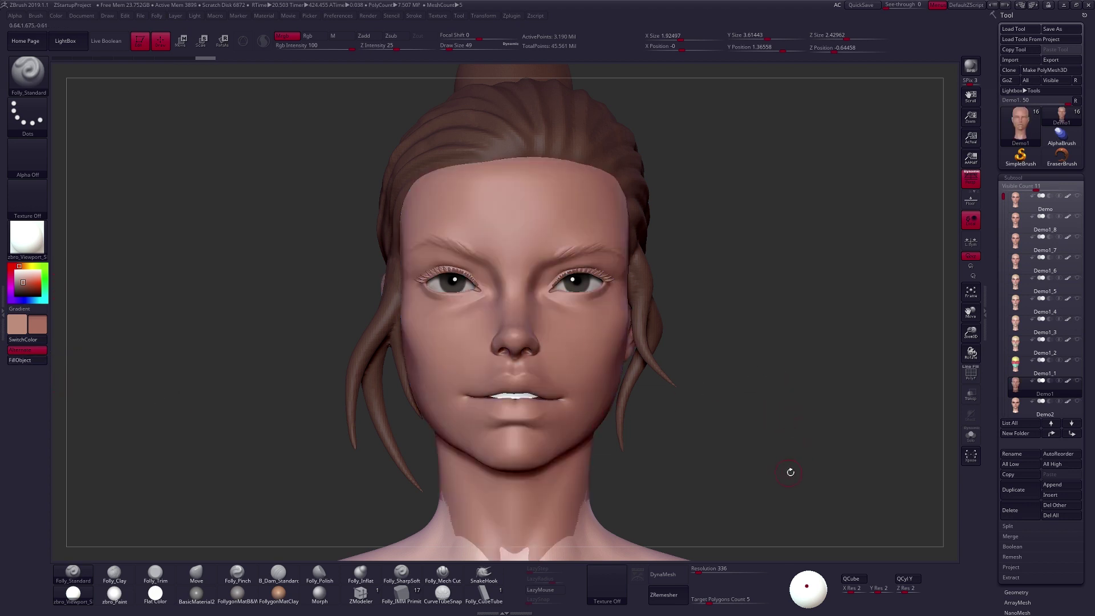
key("Up")
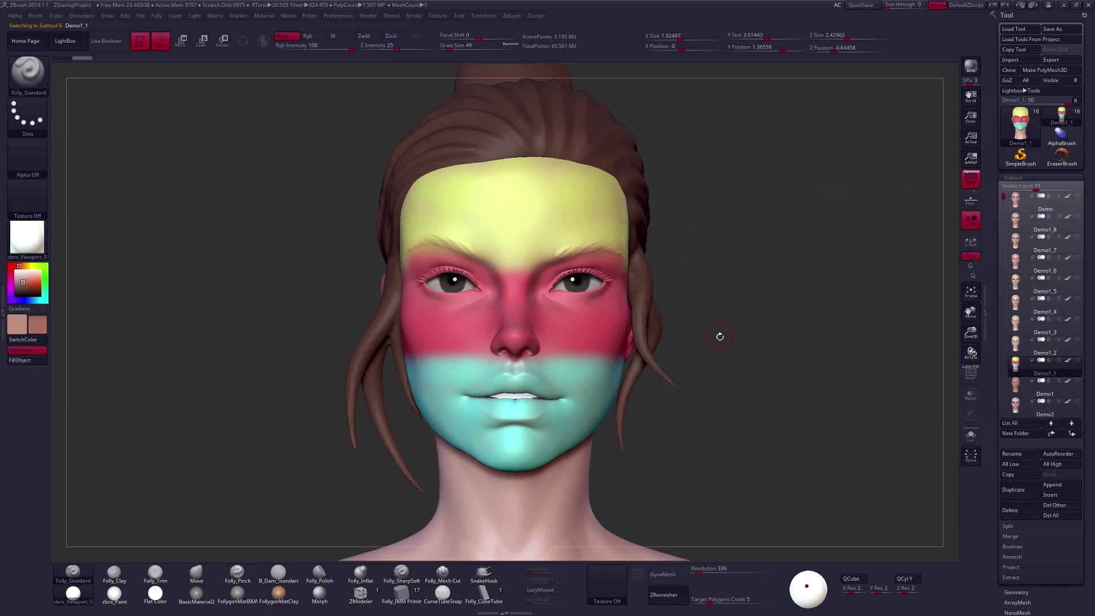
left_click(1016, 390)
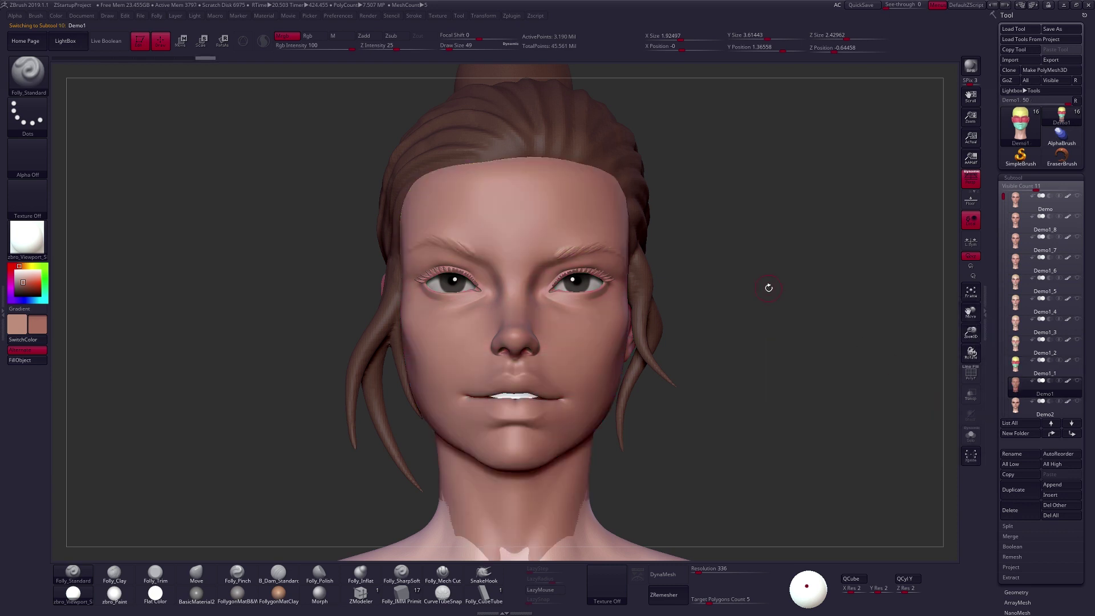
Switch the brush to colour-only painting with Rgb and set Rgb Intensity to 100.
left_click(314, 36)
left_click(315, 45)
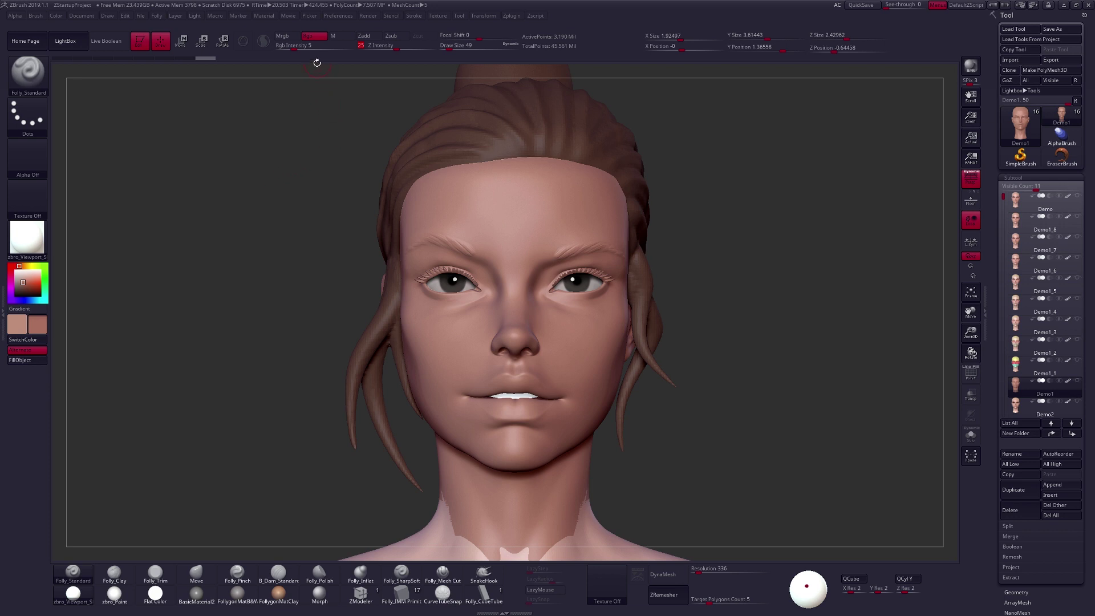
left_click_drag(335, 46, 347, 45)
Paint an opaque bright green test patch in the middle of the forehead.
left_click(45, 276)
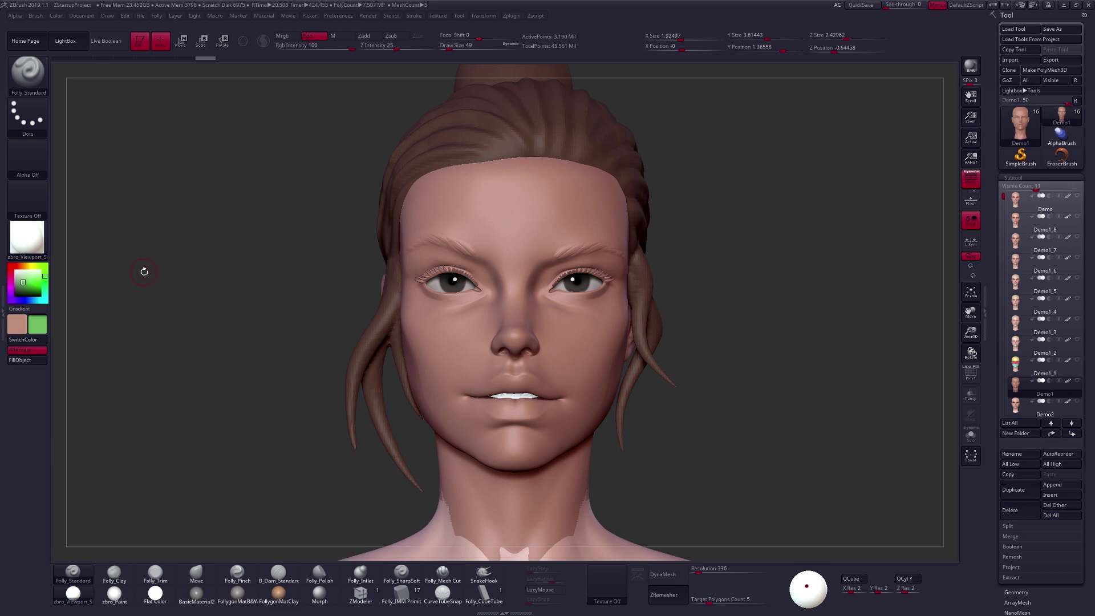
key("space")
left_click_drag(528, 215, 548, 223)
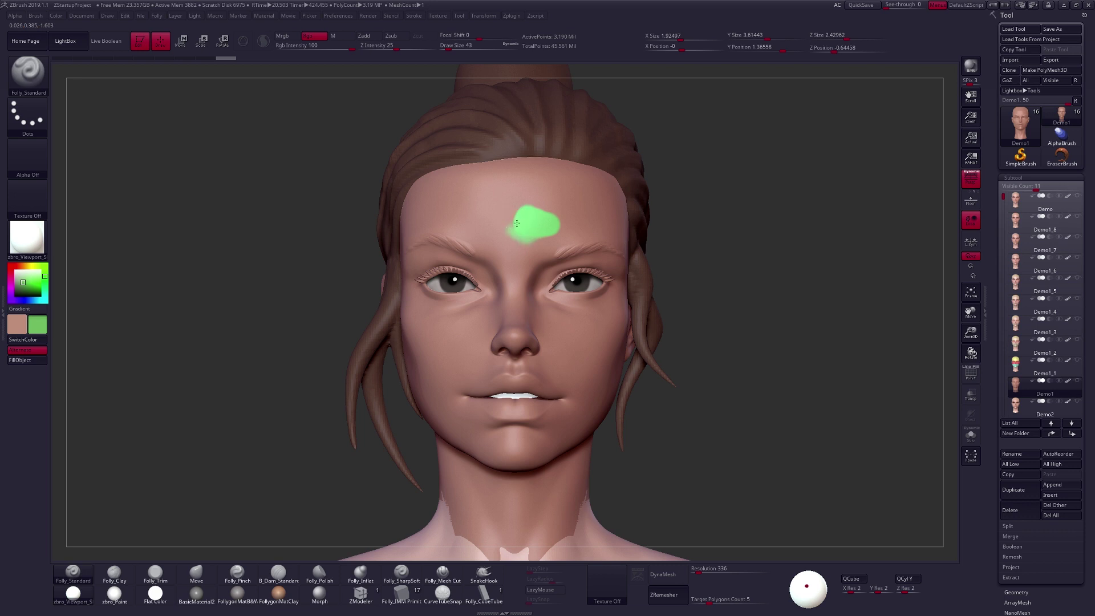
left_click_drag(504, 229, 540, 229)
Set the brush's Rgb Intensity to 5 for soft colour build-up.
key("space")
left_click(671, 240)
type("5")
key("Return")
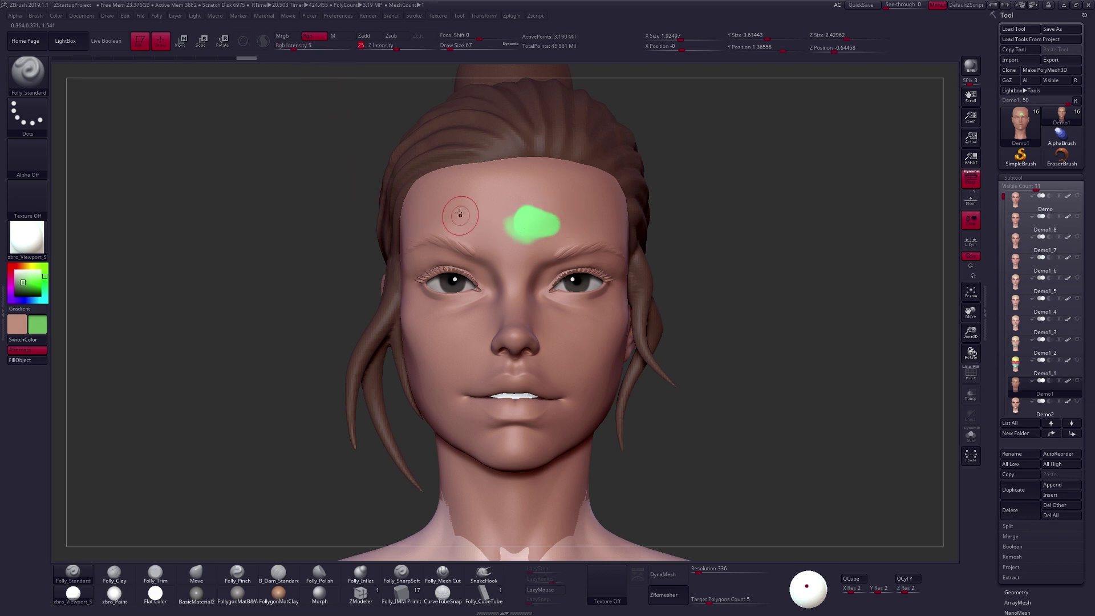
Brush faint green test strokes beside the first patch on the forehead and undo all the green paint.
key("space")
left_click_drag(465, 212, 449, 214)
left_click(470, 198)
mouse_move(492, 186)
left_mouse_down()
mouse_move(496, 207)
mouse_move(505, 195)
mouse_move(487, 263)
mouse_move(529, 225)
mouse_move(485, 191)
left_mouse_up()
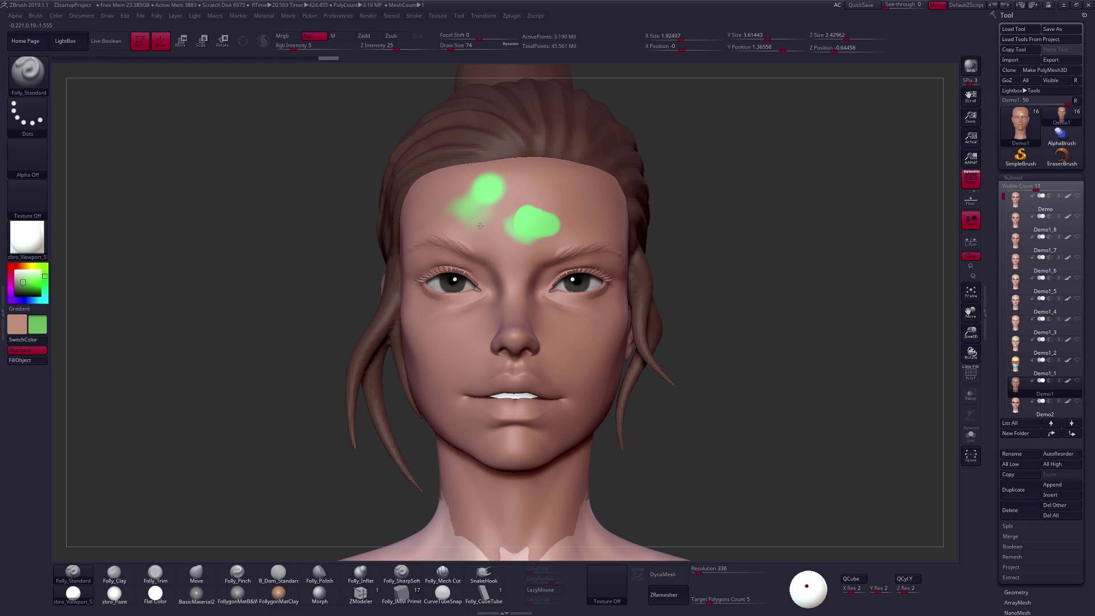
left_click_drag(486, 229, 504, 232)
key("ctrl+z")
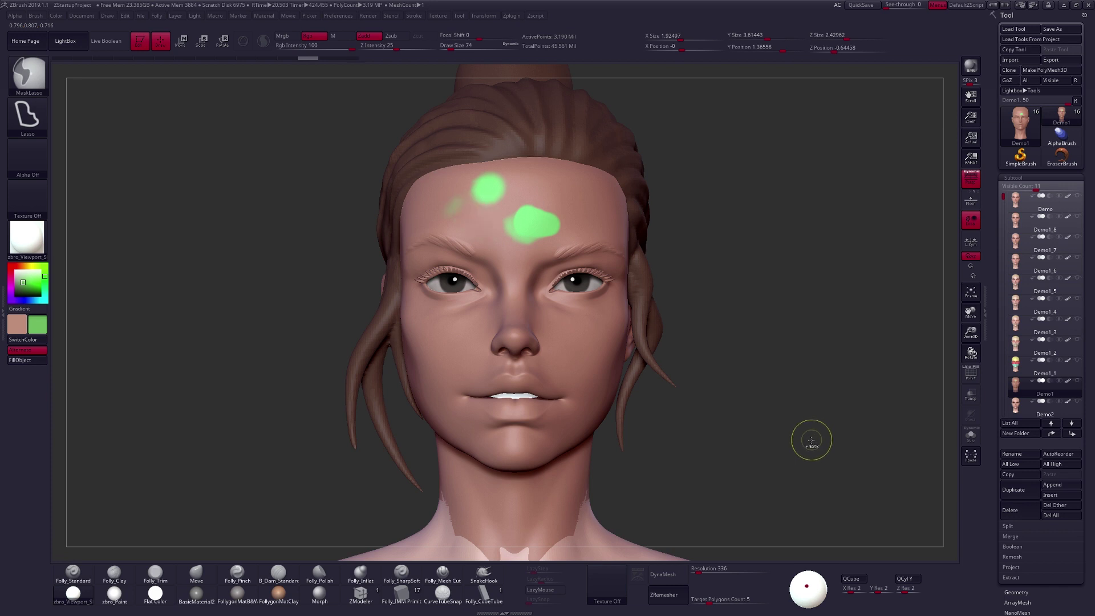
key("ctrl+z")
key("ctrl+z")
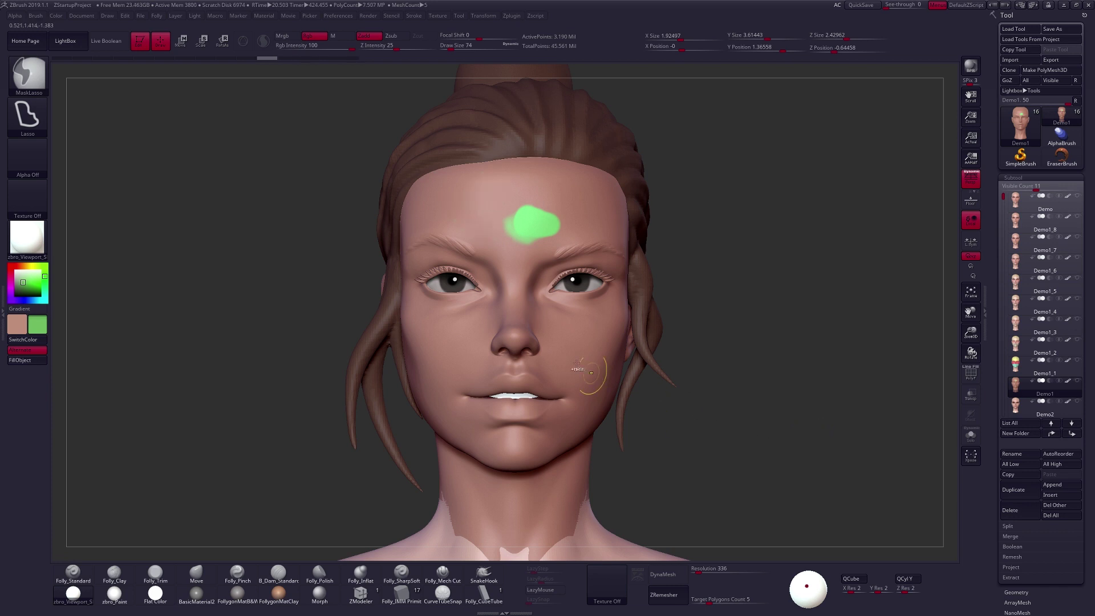
key("ctrl+z")
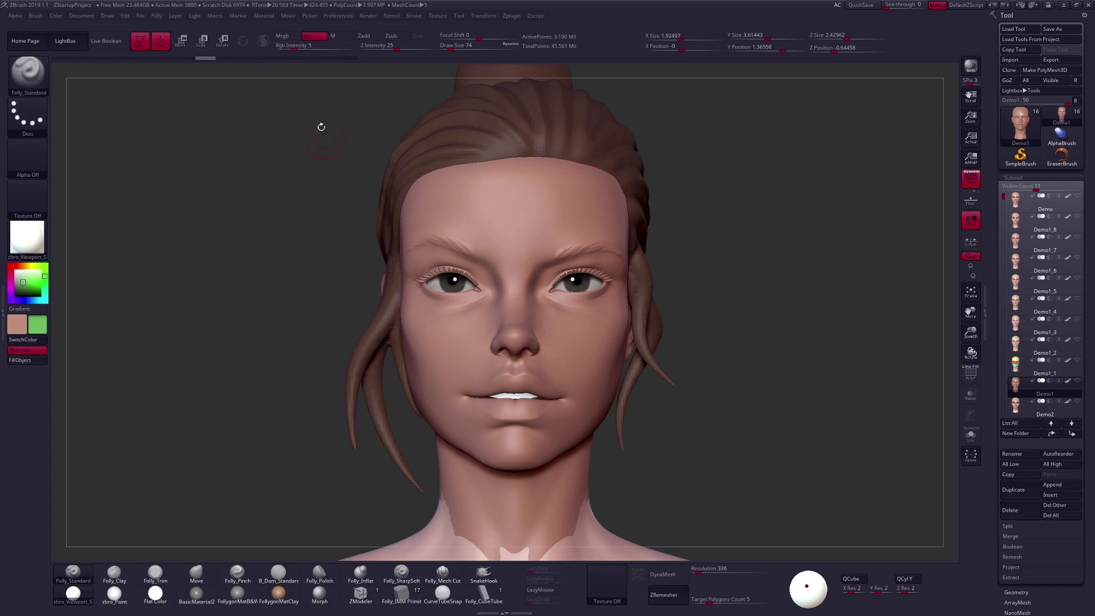
Paint the whole forehead down to the brows in soft bright yellow with a draw size of about 160.
left_click(30, 266)
left_click(38, 279)
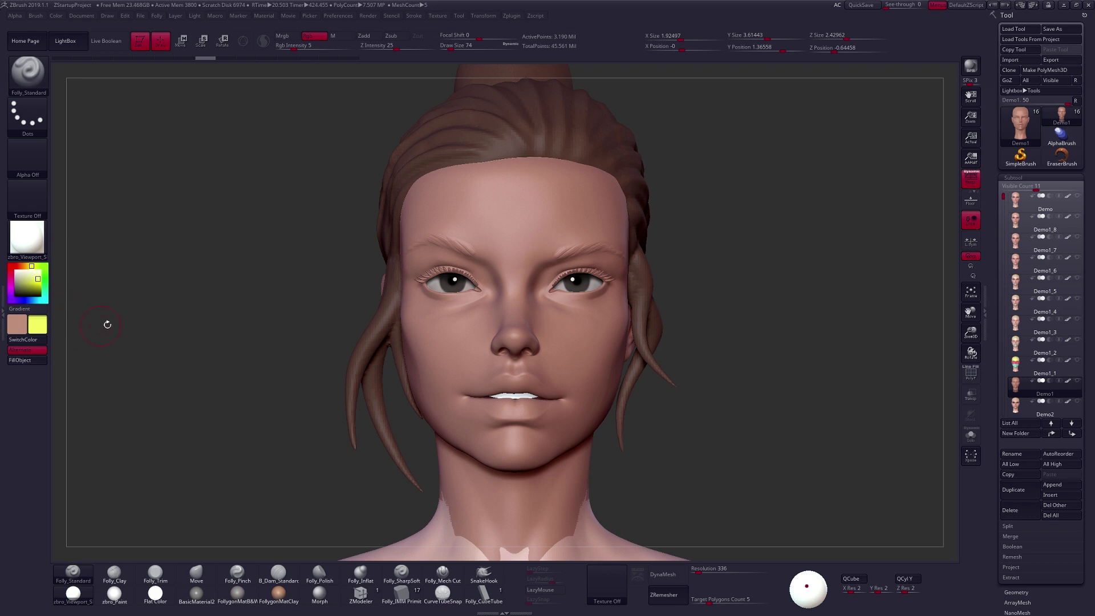
key("space")
left_click(212, 301)
key("space")
left_click(561, 224)
mouse_move(557, 223)
left_mouse_down()
mouse_move(523, 208)
mouse_move(496, 229)
mouse_move(510, 242)
mouse_move(543, 232)
mouse_move(515, 246)
mouse_move(513, 191)
mouse_move(467, 225)
mouse_move(401, 235)
left_mouse_up()
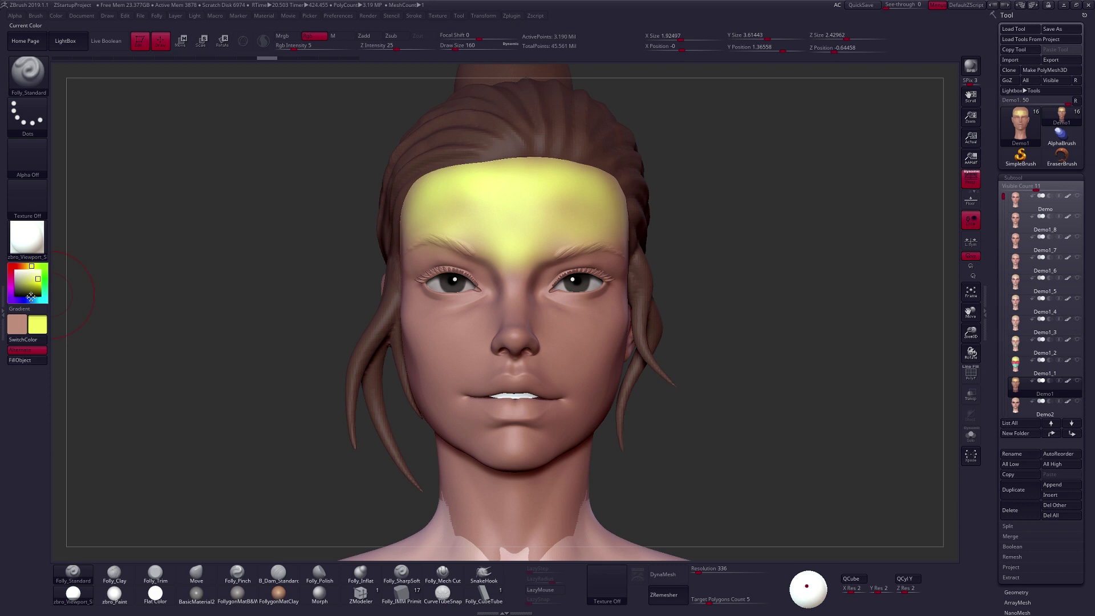
Paint a soft crimson zone over the nose, eye area and upper cheeks with a draw size of about 181.
left_click(11, 266)
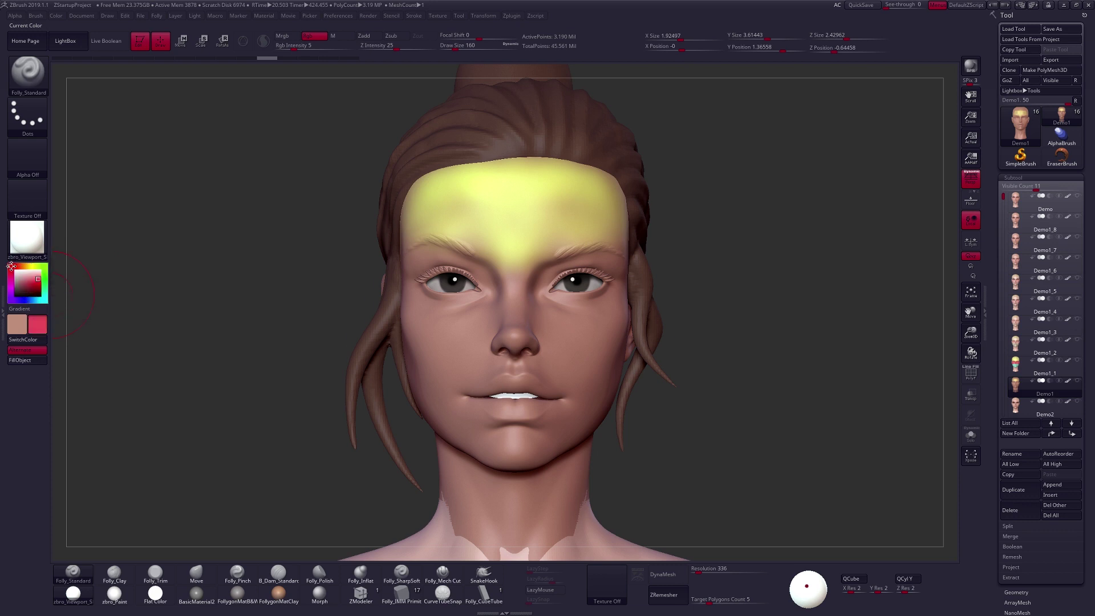
key("space")
left_click_drag(552, 296, 565, 292)
left_click_drag(611, 330, 585, 303)
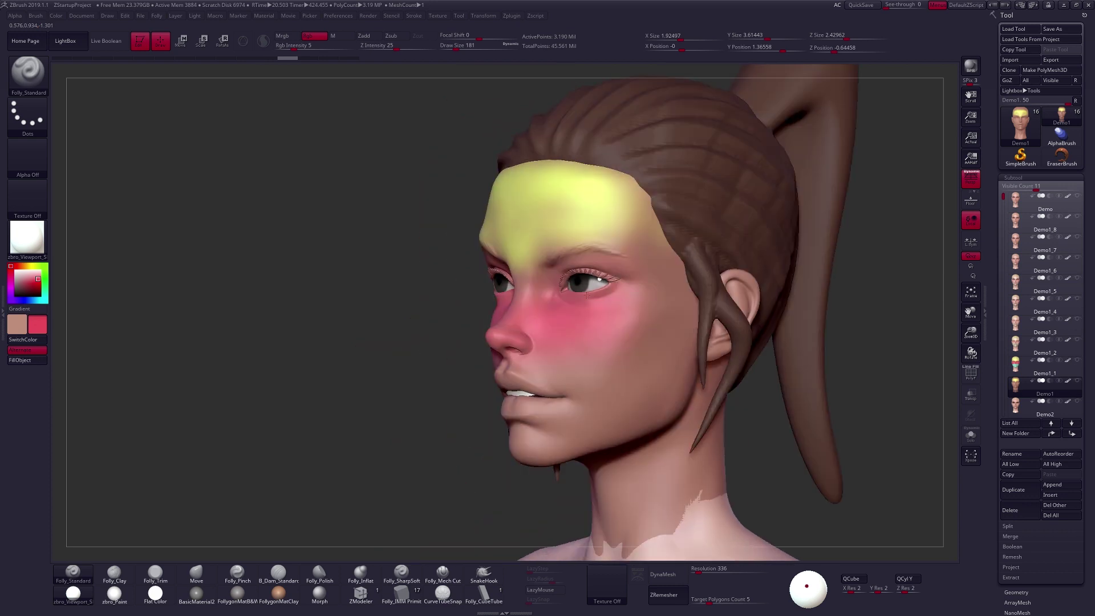
Isolate the Demo1 head and extend the crimson zone across the side of the cheek onto the ear.
key("alt+shift+s")
mouse_move(674, 312)
left_mouse_down()
mouse_move(740, 281)
mouse_move(736, 323)
mouse_move(716, 344)
mouse_move(732, 312)
left_mouse_up()
mouse_move(884, 341)
left_mouse_down()
mouse_move(730, 308)
mouse_move(716, 300)
mouse_move(725, 281)
left_mouse_up()
key("space")
left_click_drag(735, 348, 659, 281)
Sample the forehead yellow, brighten it, and extend the yellow zone across the temple with a draw size of about 150.
key("space")
key("c")
mouse_move(759, 222)
left_mouse_down()
mouse_move(553, 233)
mouse_move(590, 208)
mouse_move(568, 251)
mouse_move(619, 217)
mouse_move(636, 257)
left_mouse_up()
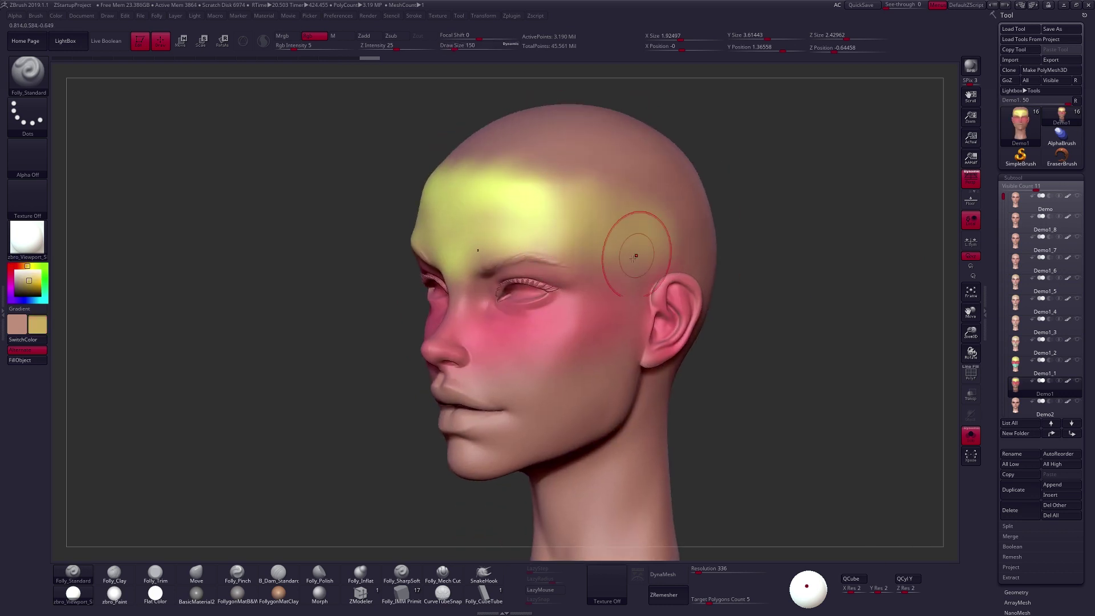
left_click(31, 267)
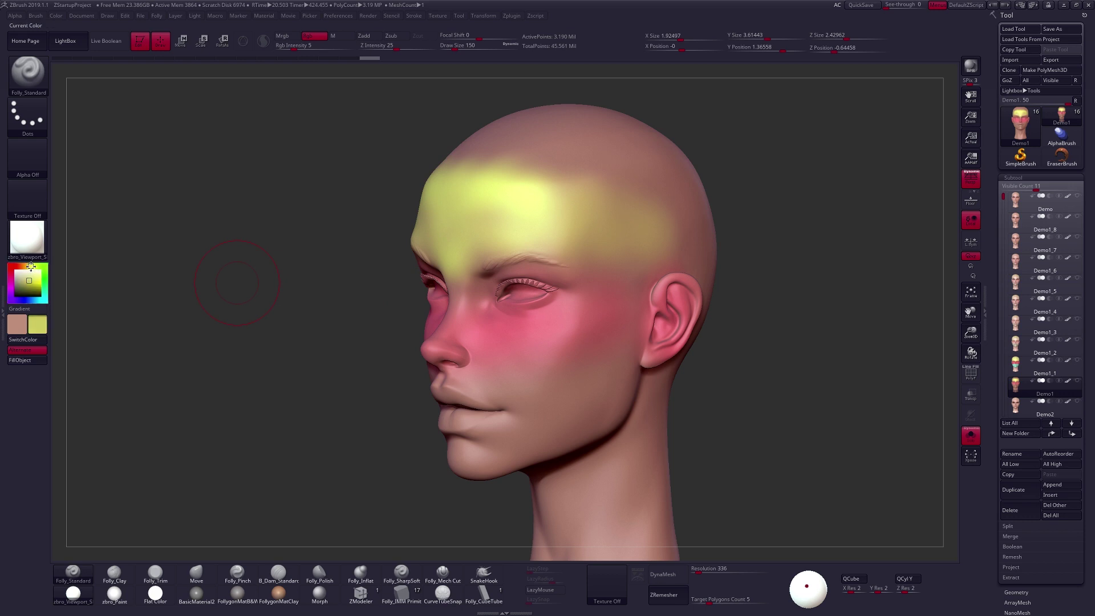
left_click_drag(33, 280, 38, 280)
mouse_move(500, 220)
left_mouse_down()
mouse_move(596, 208)
mouse_move(591, 217)
mouse_move(611, 213)
mouse_move(609, 249)
mouse_move(630, 226)
mouse_move(676, 237)
left_mouse_up()
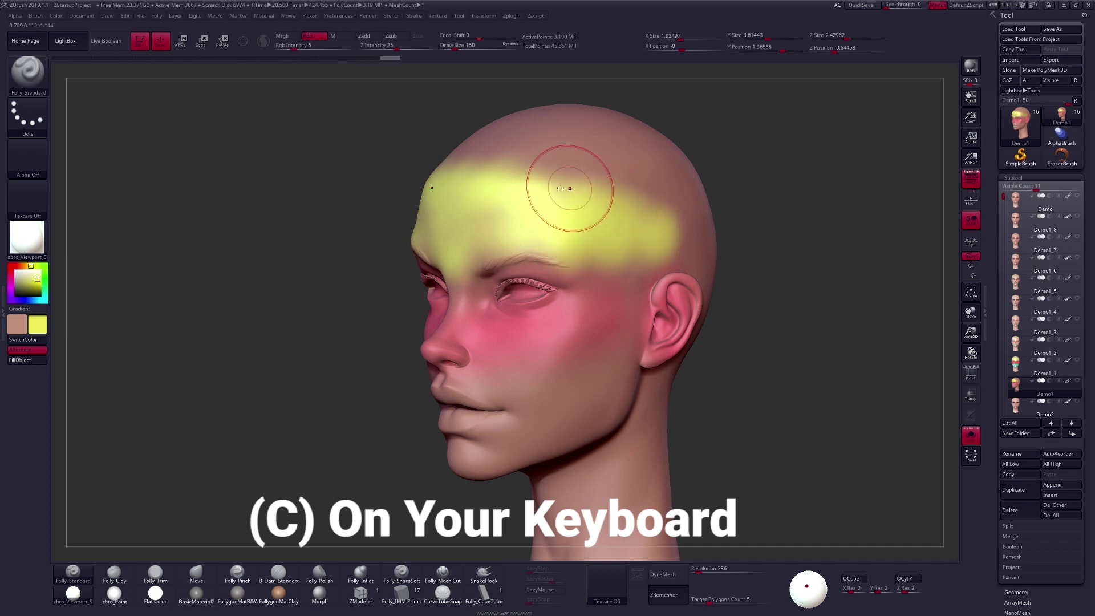
Even out the yellow across the forehead, sampling the paint colour again from the forehead, and bring the hidden subtools back into view.
mouse_move(558, 215)
left_mouse_down()
mouse_move(491, 243)
mouse_move(476, 217)
mouse_move(456, 234)
left_mouse_up()
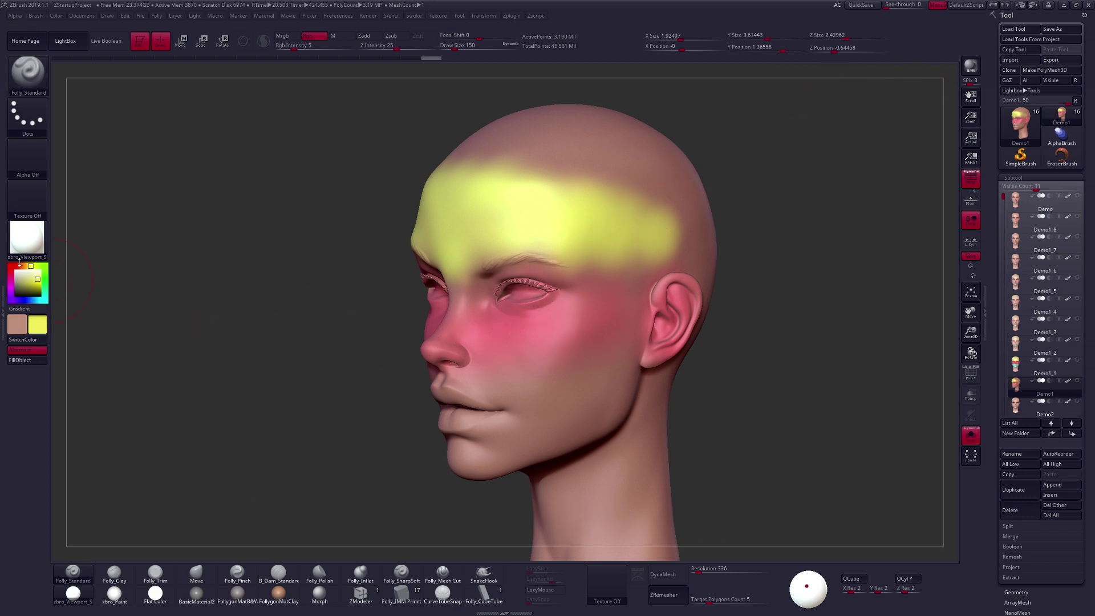
left_click_drag(20, 263, 10, 266)
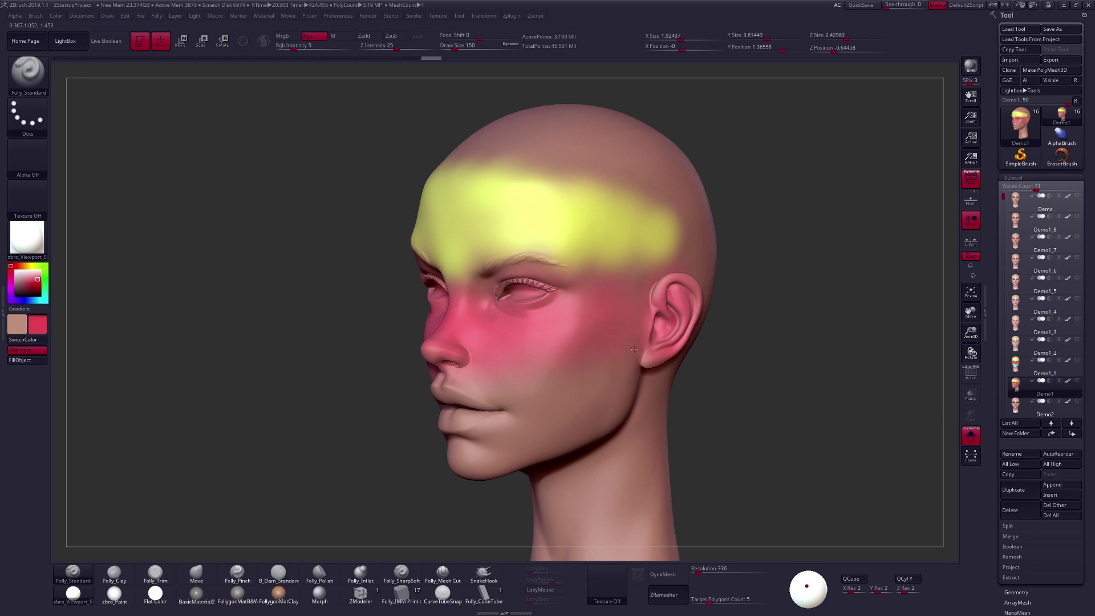
key("c")
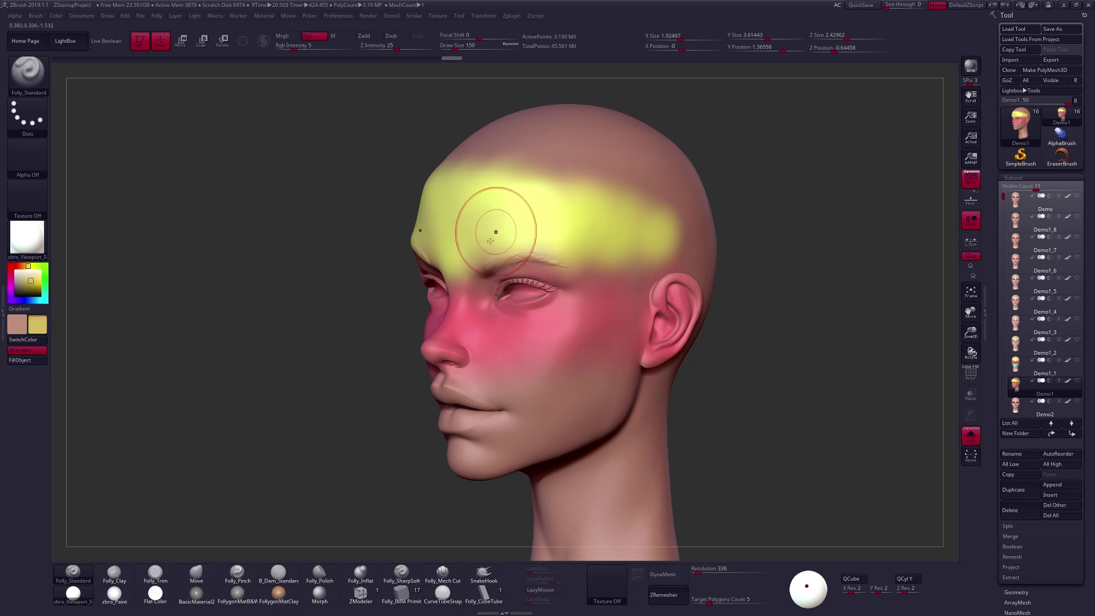
left_click_drag(612, 224, 652, 247)
mouse_move(635, 296)
left_mouse_down()
mouse_move(610, 337)
mouse_move(625, 329)
left_mouse_up()
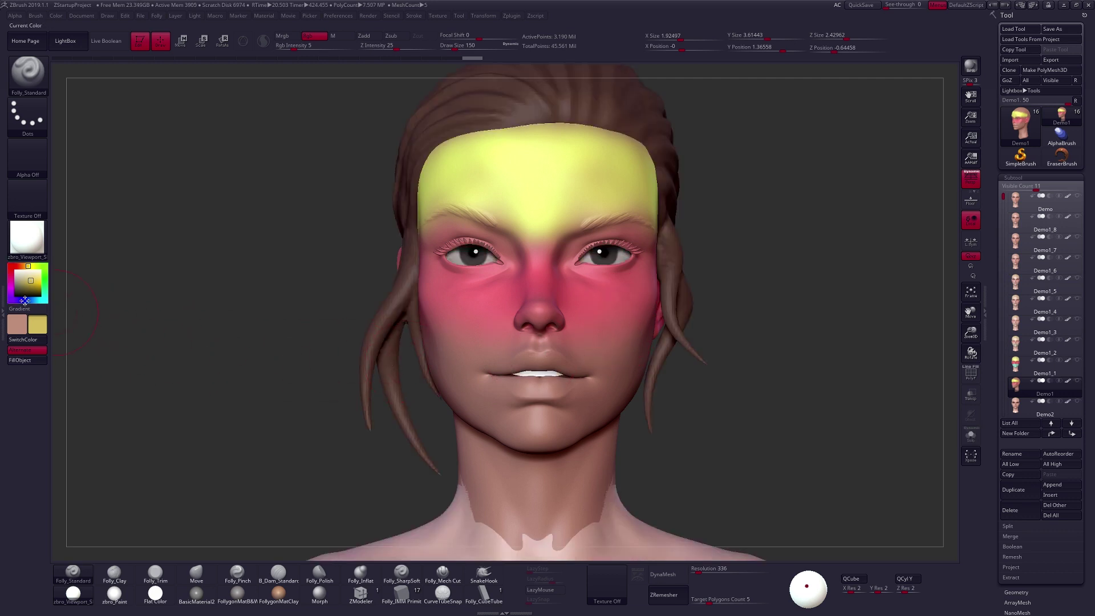
Choose a medium blue and paint it around the mouth, chin and jaw with a draw size of about 181.
left_click(25, 301)
left_click(33, 281)
left_click(33, 282)
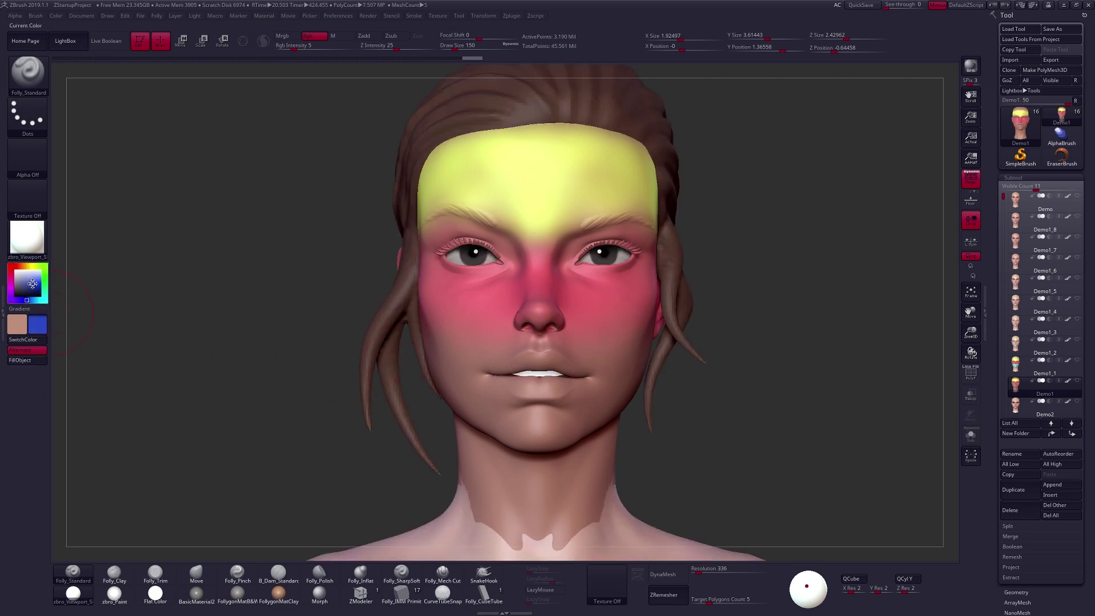
mouse_move(556, 343)
left_mouse_down()
mouse_move(529, 345)
mouse_move(508, 366)
mouse_move(562, 366)
mouse_move(554, 396)
mouse_move(580, 396)
mouse_move(567, 420)
mouse_move(590, 388)
left_mouse_up()
left_click_drag(781, 388, 656, 389)
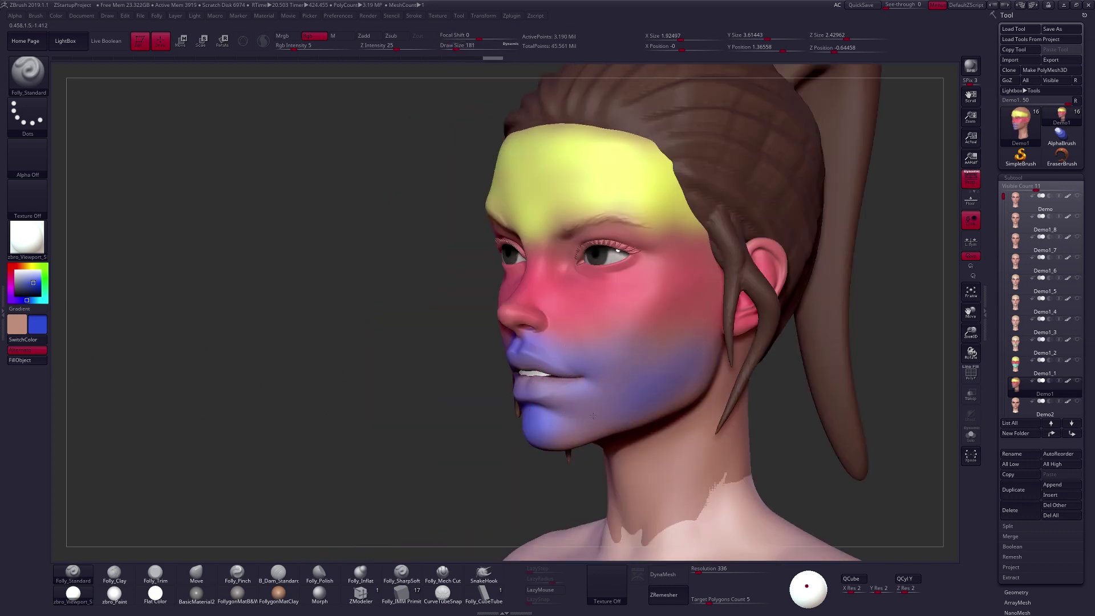
left_click_drag(711, 360, 588, 383)
left_click_drag(781, 393, 806, 267)
Reduce the draw size to 81 and make the Demo1 head the active subtool.
key("bracketleft")
key("bracketleft")
key("bracketleft")
key("bracketleft")
key("bracketleft")
key("bracketleft")
key("bracketleft")
key("bracketleft")
key("bracketleft")
key("bracketleft")
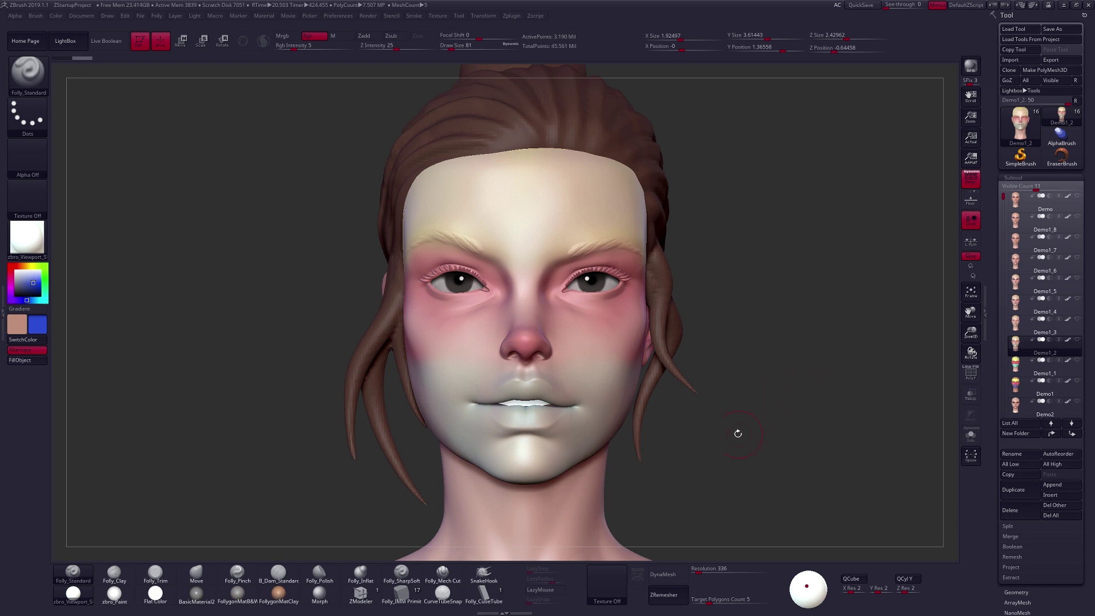
left_click(1014, 389)
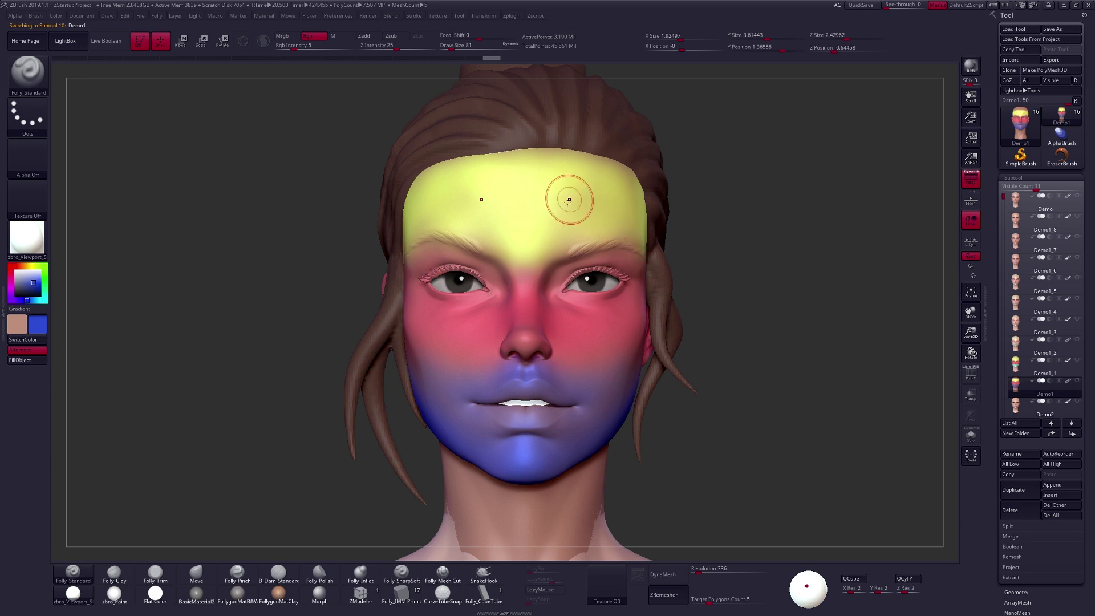
Set the draw size to 121 and choose a very pale warm beige as the paint colour.
left_click_drag(539, 452, 527, 454)
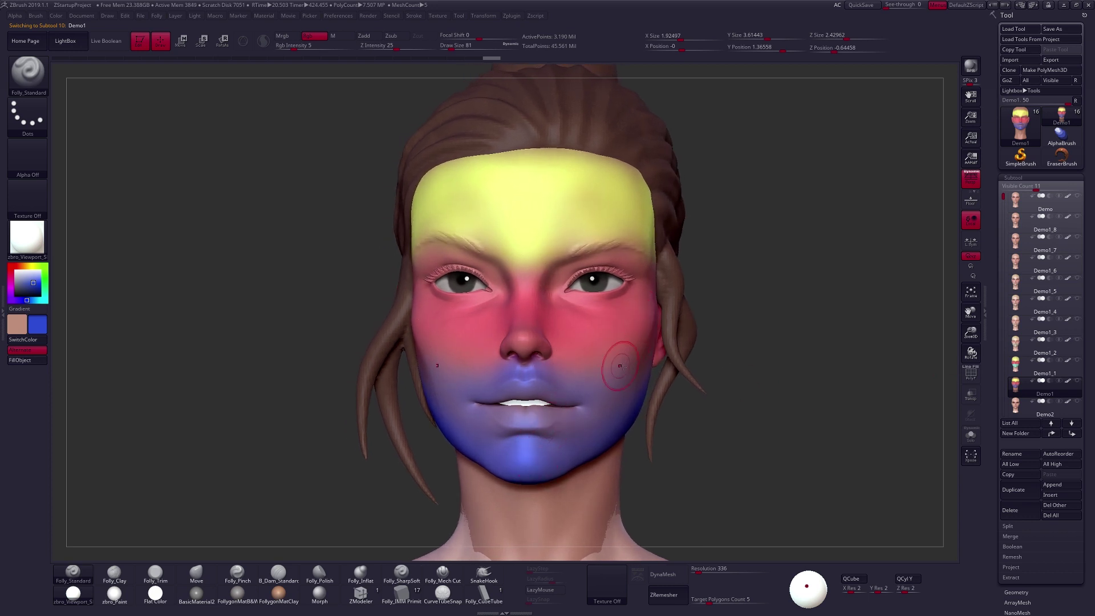
left_click_drag(709, 378, 697, 353)
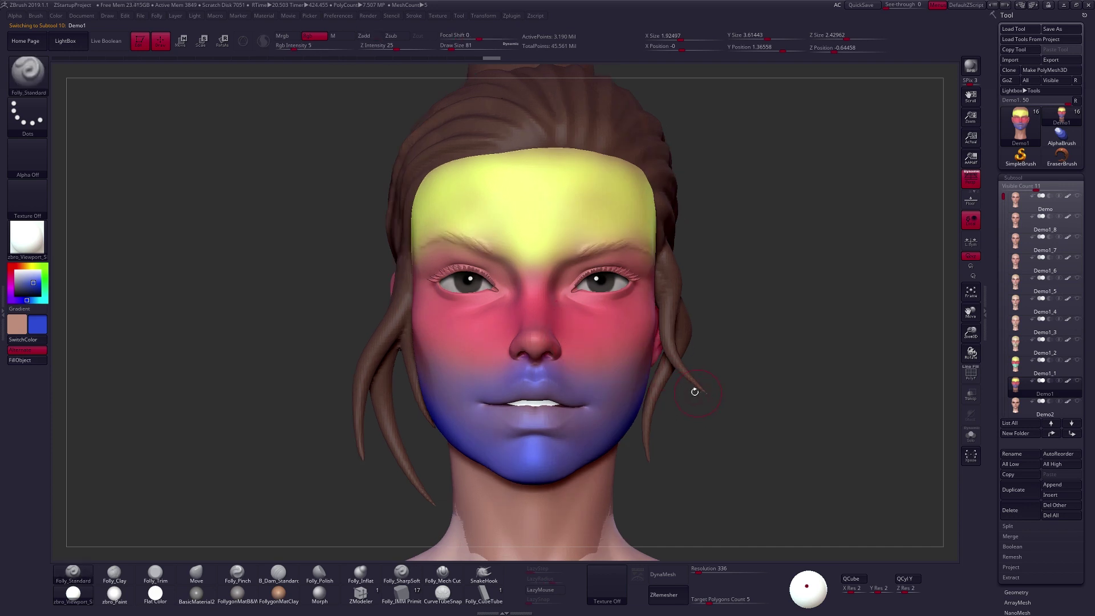
key("space")
left_click_drag(611, 367, 617, 367)
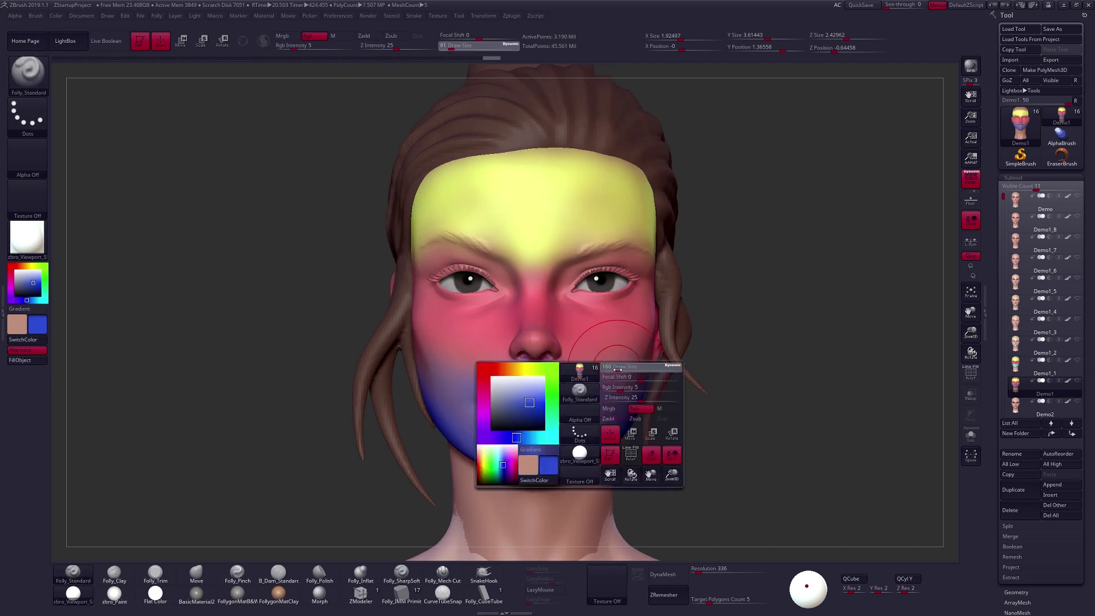
key("space")
left_click(716, 338)
left_click_drag(649, 370, 652, 374)
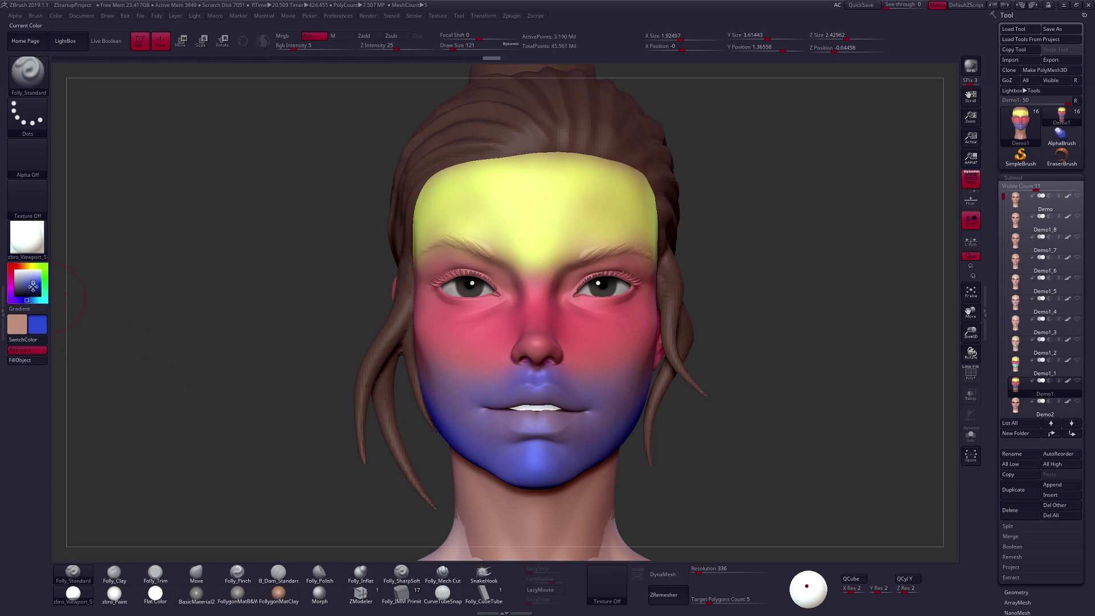
left_click_drag(28, 280, 26, 283)
left_click(24, 265)
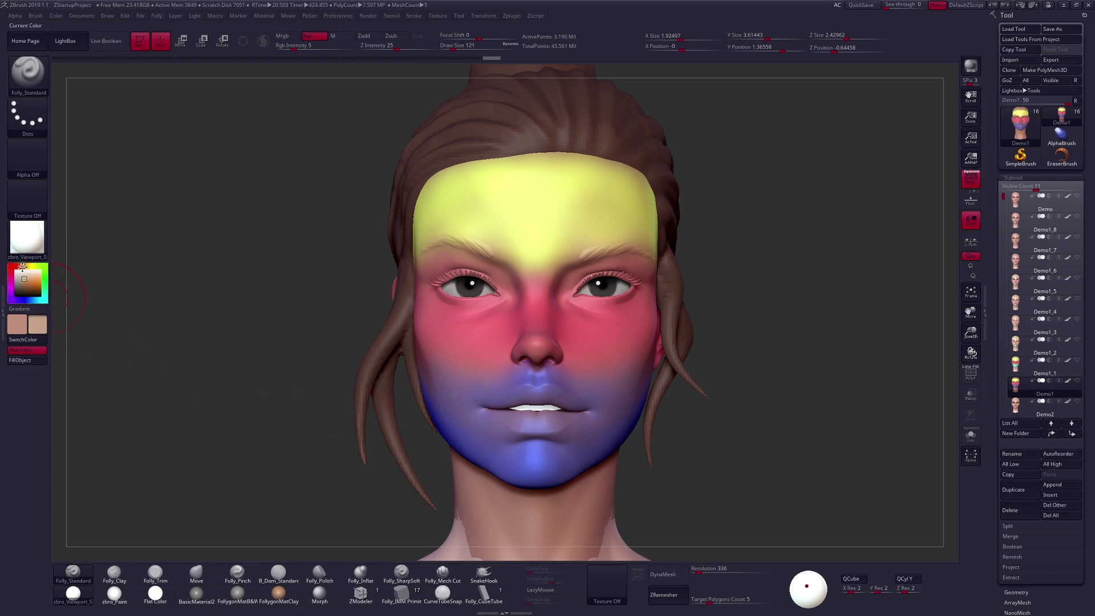
left_click(20, 275)
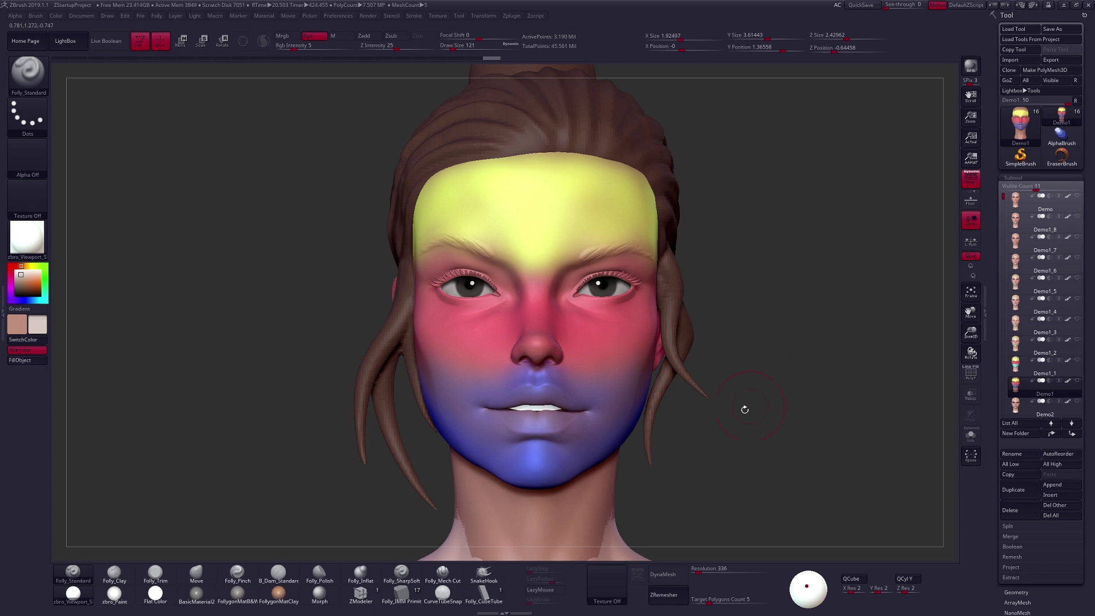
Paint soft pale highlights on the nose bridge, forehead centre and chin, enlarging the draw size to 192.
mouse_move(537, 328)
left_mouse_down()
mouse_move(539, 282)
mouse_move(536, 330)
mouse_move(539, 275)
mouse_move(536, 325)
mouse_move(526, 312)
mouse_move(539, 292)
mouse_move(539, 324)
mouse_move(539, 265)
left_mouse_up()
key("space")
key("s")
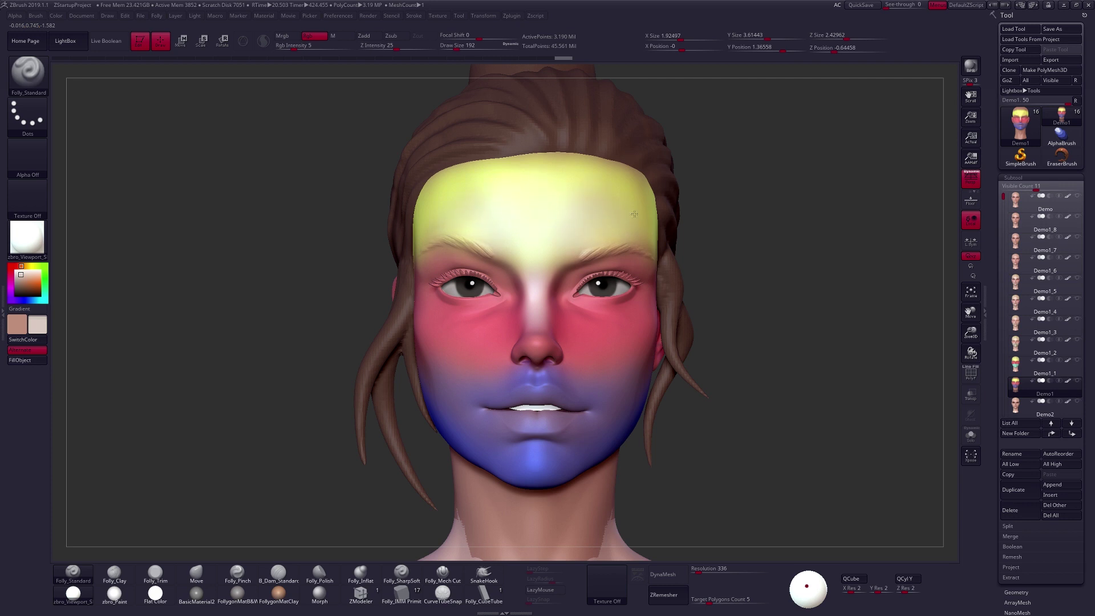
mouse_move(545, 459)
left_mouse_down()
mouse_move(553, 415)
mouse_move(541, 415)
mouse_move(568, 426)
mouse_move(551, 424)
left_mouse_up()
mouse_move(551, 424)
left_mouse_down()
mouse_move(533, 417)
mouse_move(539, 429)
left_mouse_up()
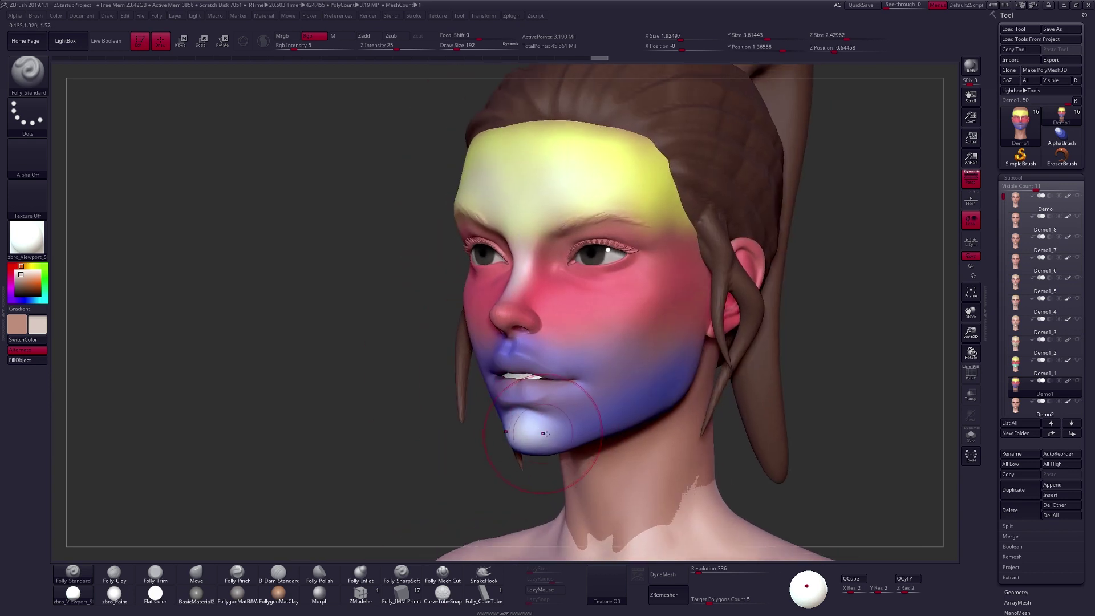
Brush pale beige highlights diagonally across the cheekbones with a draw size of 140.
key("space")
left_click_drag(633, 317, 627, 317)
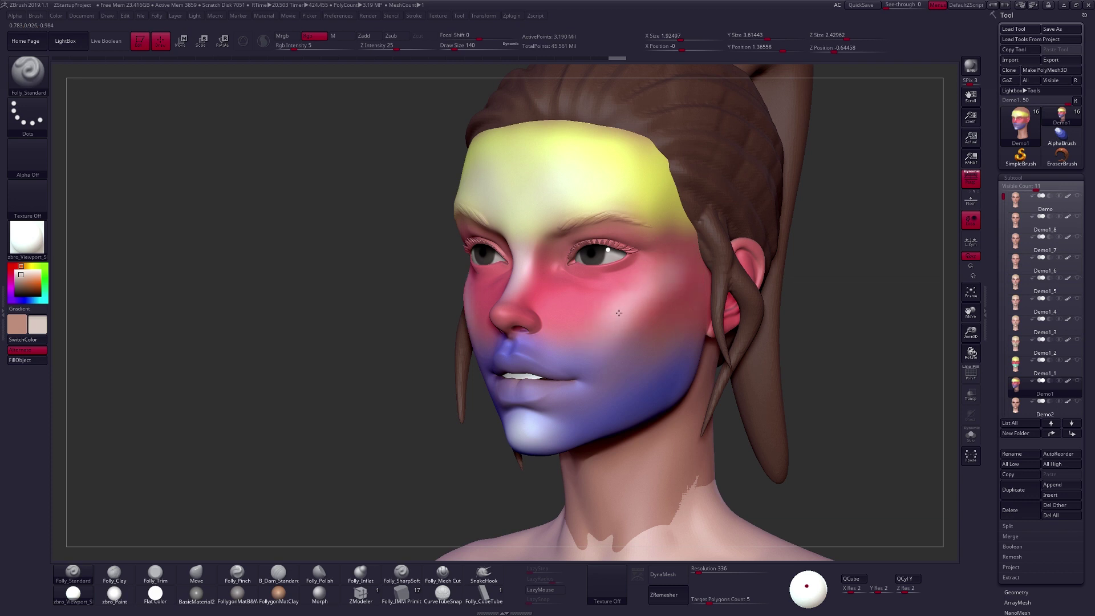
mouse_move(613, 324)
left_mouse_down()
mouse_move(672, 306)
mouse_move(655, 290)
mouse_move(672, 276)
mouse_move(631, 319)
left_mouse_up()
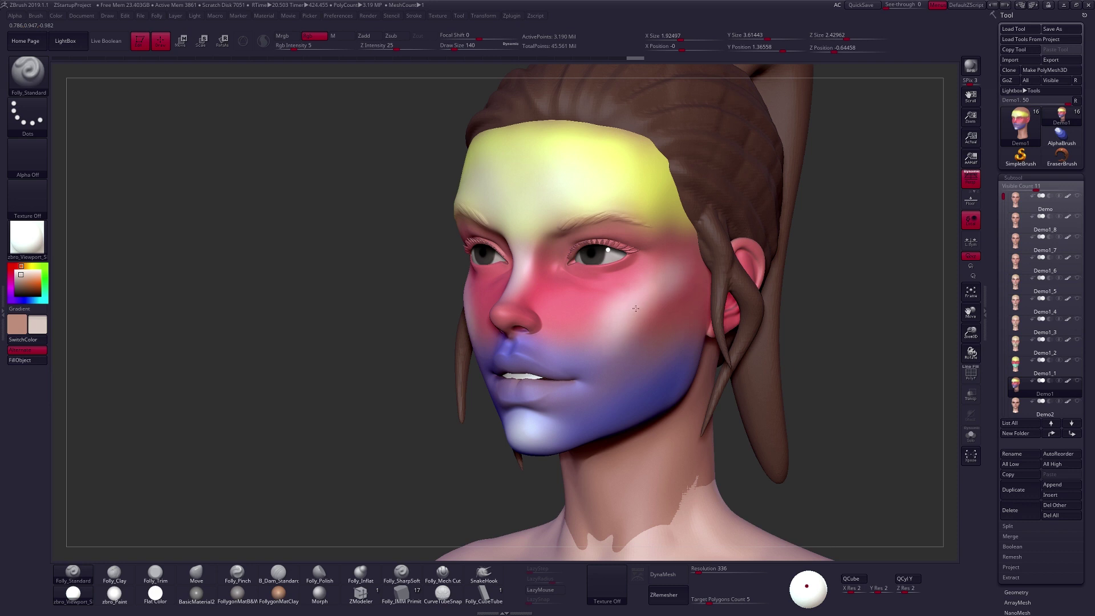
mouse_move(636, 308)
left_mouse_down()
mouse_move(664, 287)
mouse_move(657, 303)
left_mouse_up()
left_click_drag(587, 335, 594, 359)
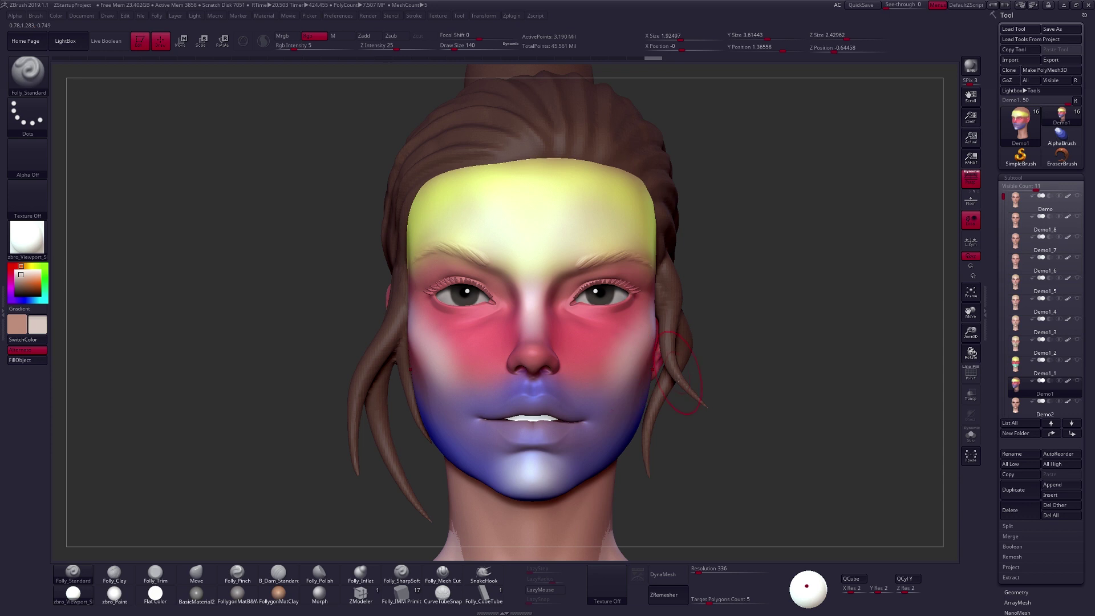
Choose a muted pinkish skin tone as the paint colour and enlarge the draw size to 203.
left_click_drag(728, 464, 743, 463)
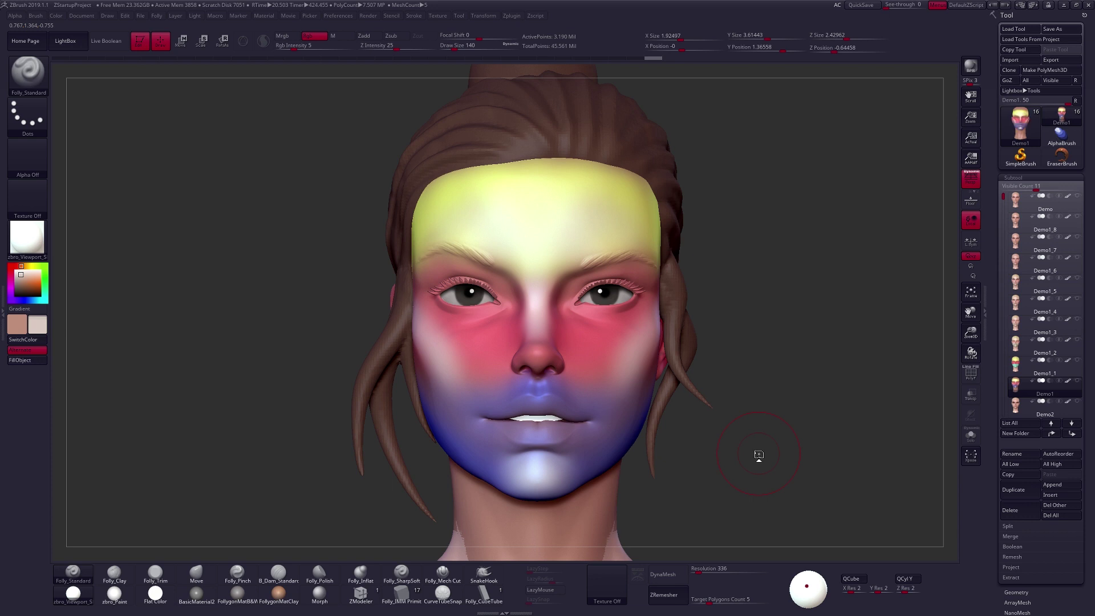
left_click_drag(855, 427, 735, 411)
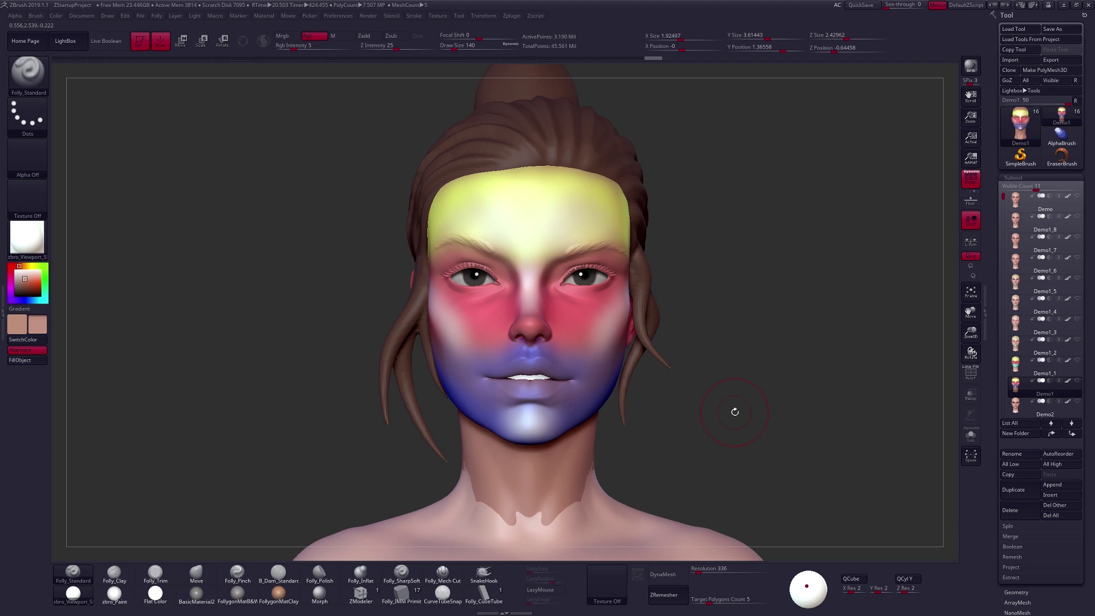
left_click_drag(702, 297, 708, 308)
key("space")
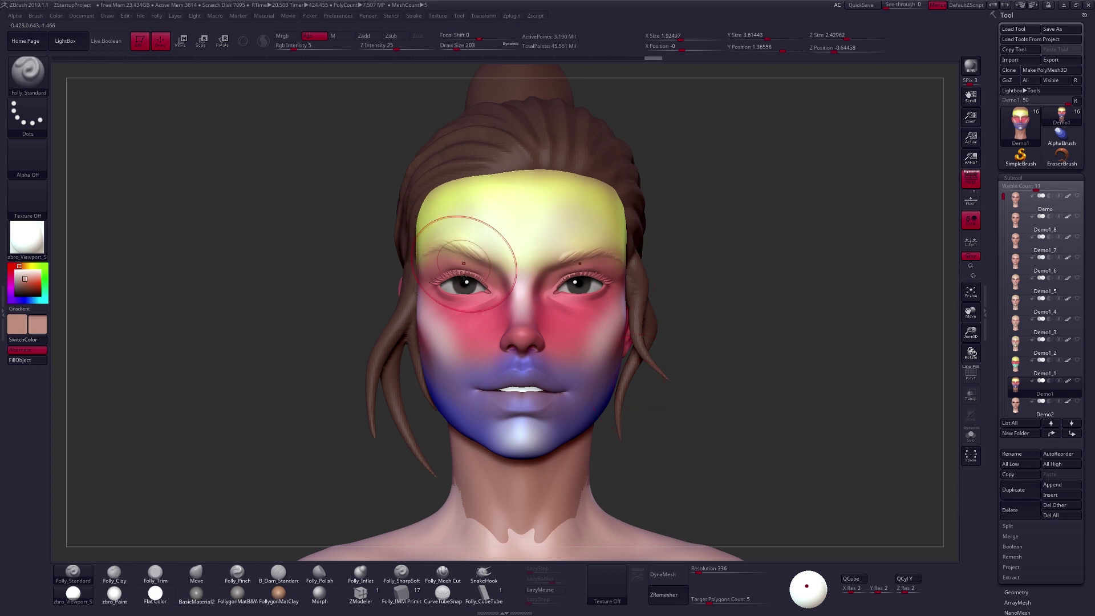
left_click_drag(567, 350, 591, 325)
key("x")
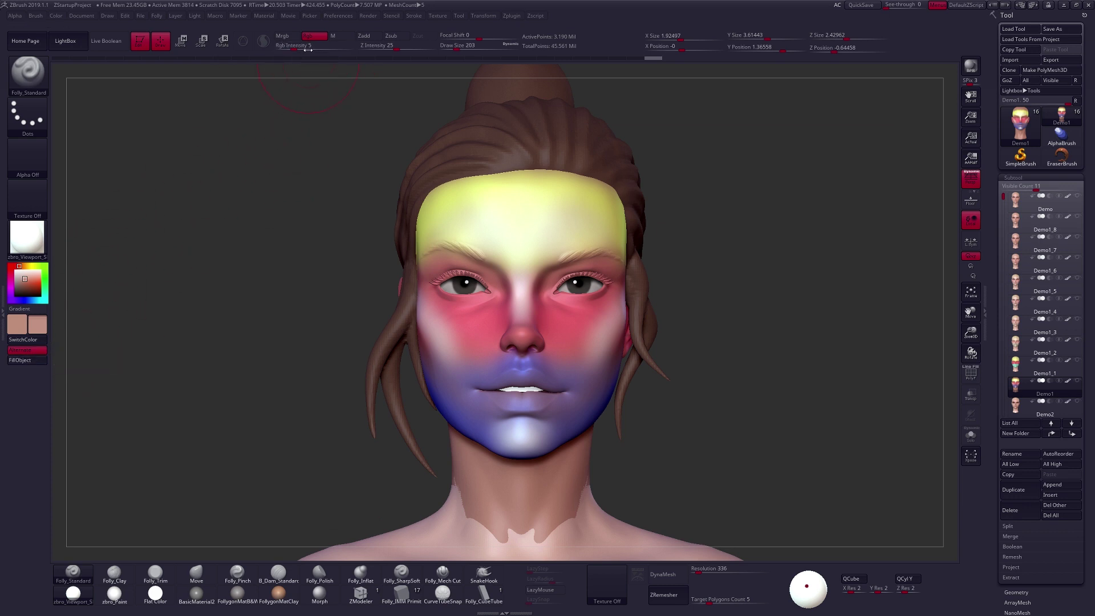
Try filling the whole head with the skin tone at an Rgb Intensity of 100, and undo the fill.
left_click_drag(308, 51, 330, 45)
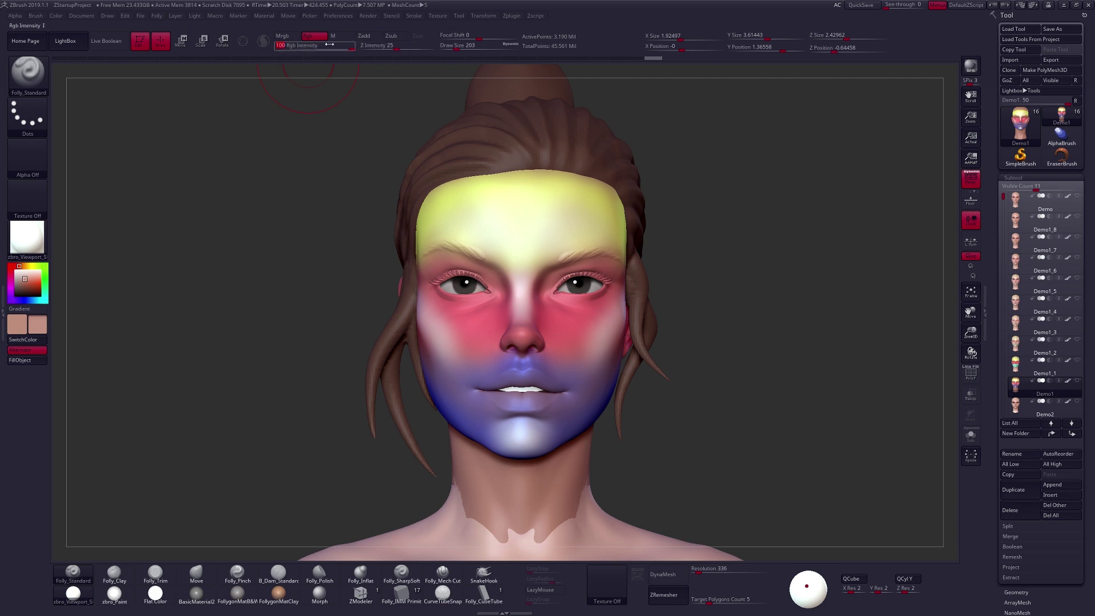
left_click(44, 361)
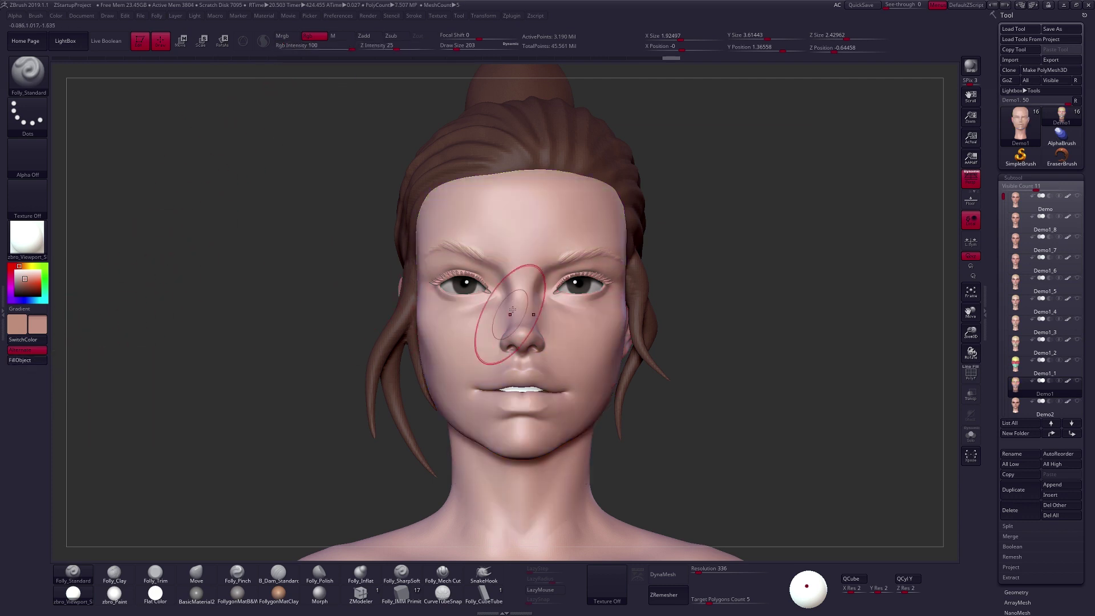
key("ctrl+z")
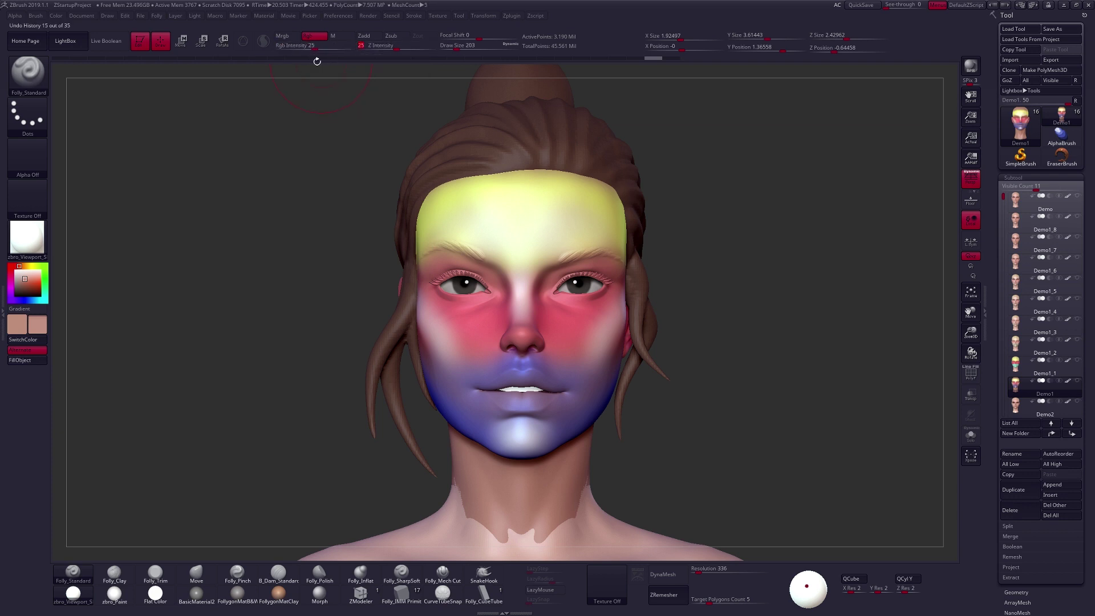
Try blending the colour zones with repeated skin-tone fills at an Rgb Intensity of 25, and undo the fills.
left_click(37, 359)
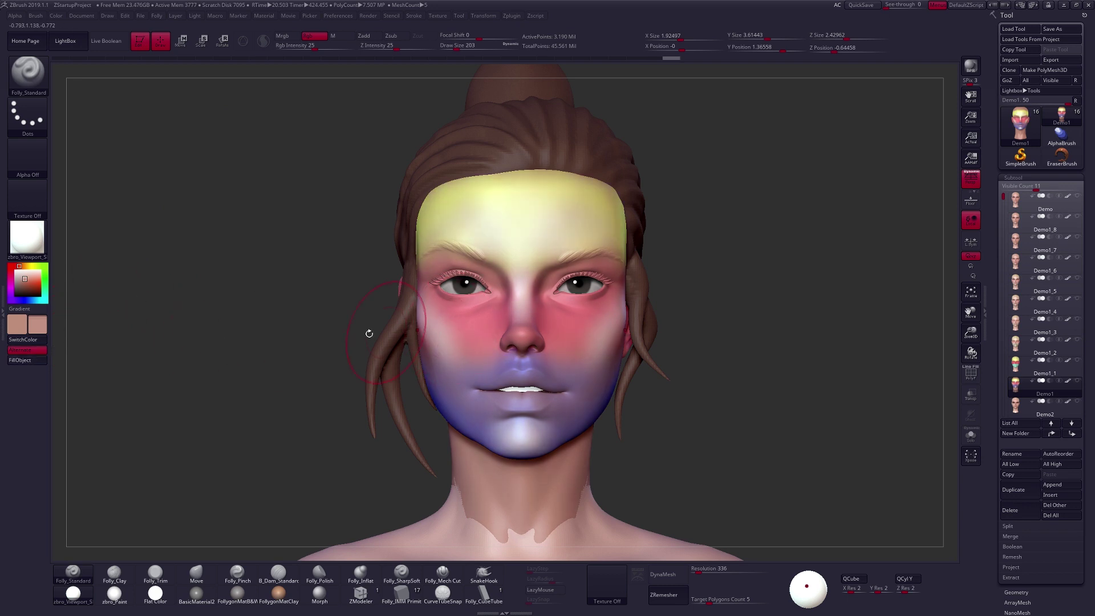
left_click(34, 361)
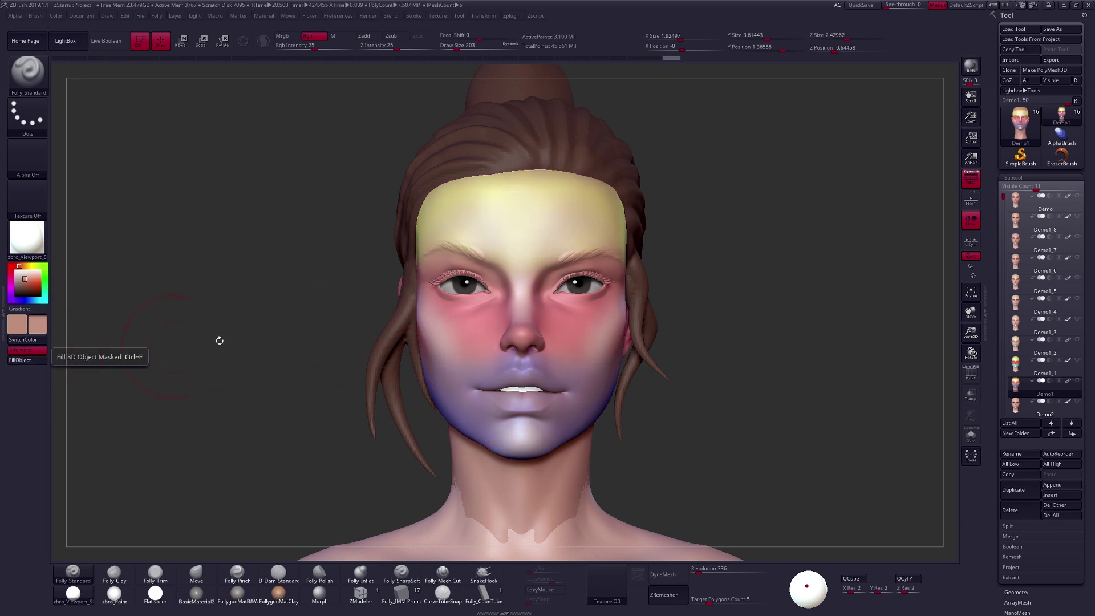
mouse_move(576, 347)
left_mouse_down()
mouse_move(545, 357)
mouse_move(539, 294)
left_mouse_up()
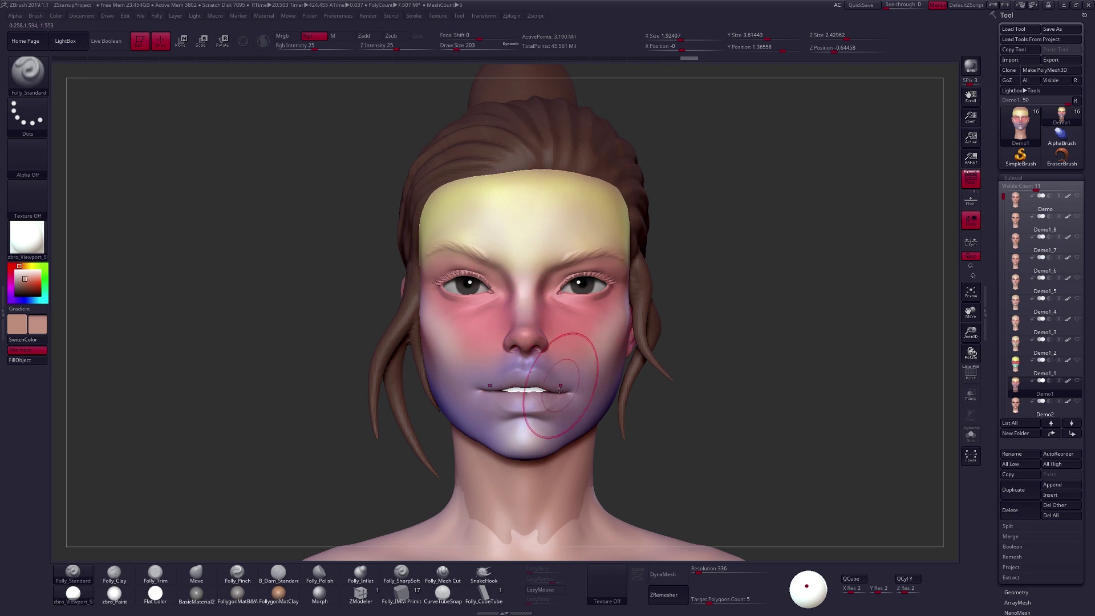
key("ctrl+z")
key("ctrl+z")
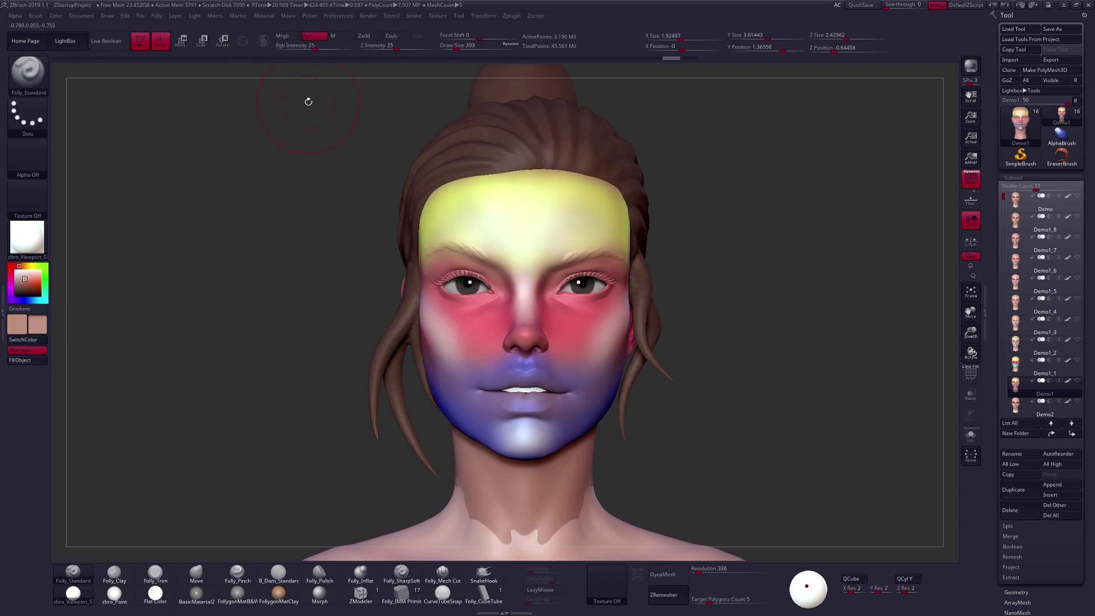
Set the Rgb Intensity to 5 and softly glaze the skin tone over the forehead, cheeks, mouth and jaw with a draw size of 292.
left_click(305, 47)
type("5")
key("Tab")
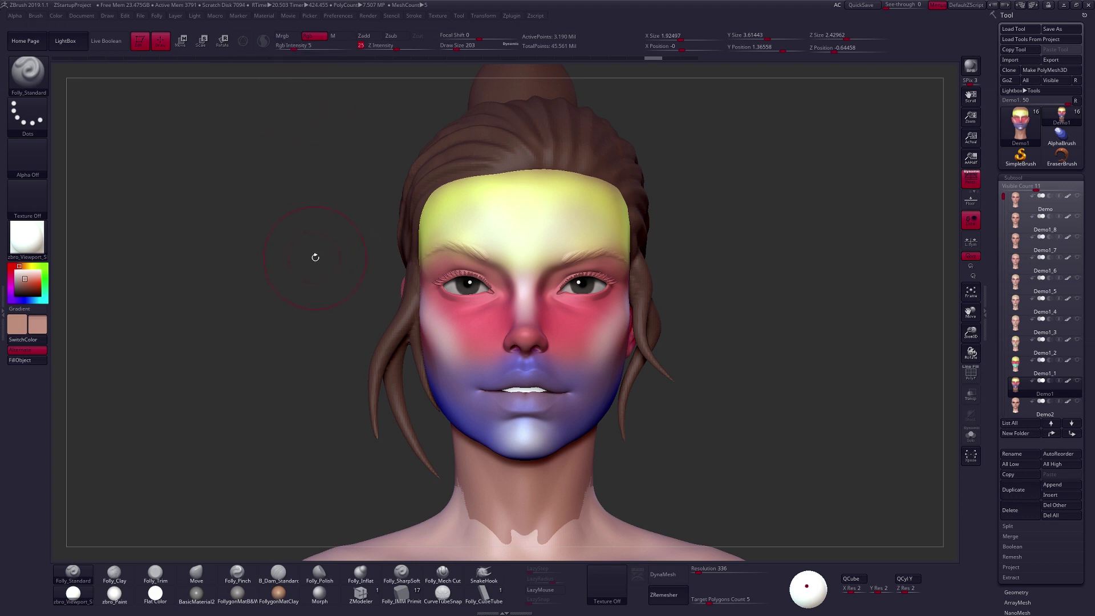
key("s")
mouse_move(531, 286)
left_mouse_down()
mouse_move(570, 296)
mouse_move(560, 300)
left_mouse_up()
key("s")
left_click_drag(560, 302, 564, 302)
key("alt+s")
key("alt+s")
left_click_drag(586, 228, 569, 207)
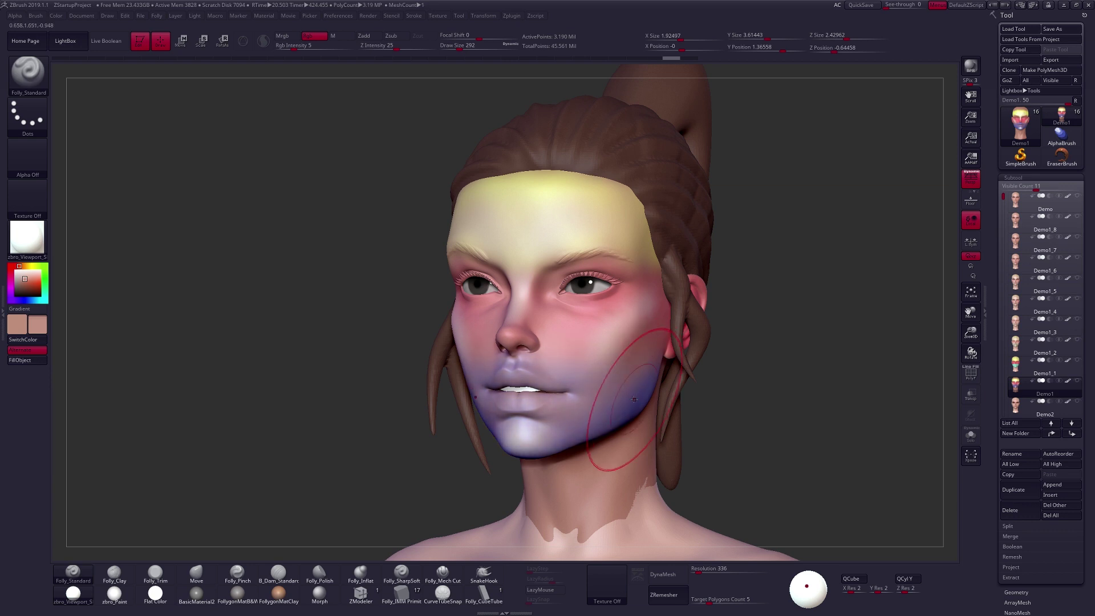
left_click_drag(623, 399, 539, 435)
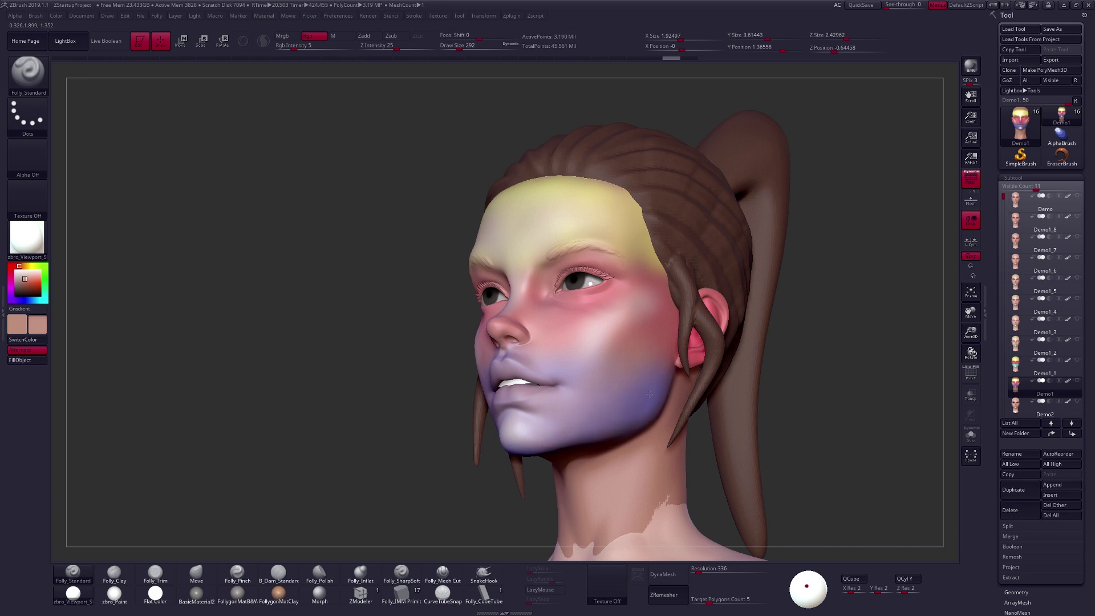
mouse_move(650, 392)
left_mouse_down()
mouse_move(656, 383)
mouse_move(609, 365)
mouse_move(609, 342)
left_mouse_up()
Isolate the Demo1 head and glaze the skin tone over the temple and side of the face with a draw size of 192.
key("space")
key("alt+s")
left_click_drag(698, 348, 721, 308)
mouse_move(723, 279)
left_mouse_down()
mouse_move(692, 306)
mouse_move(691, 288)
mouse_move(645, 233)
mouse_move(647, 289)
left_mouse_up()
left_click_drag(648, 290, 662, 290)
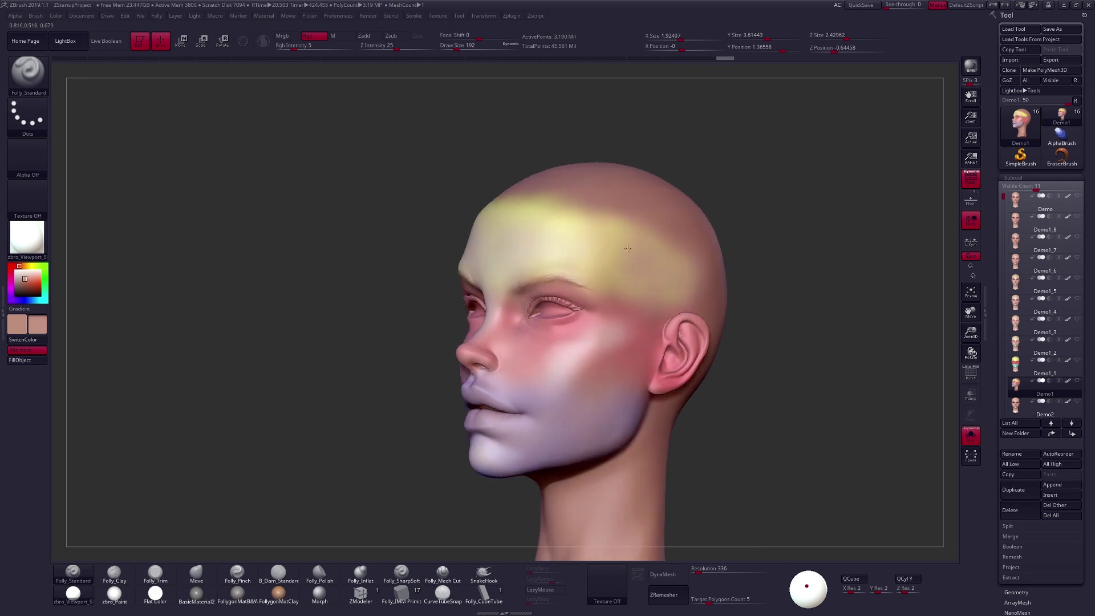
mouse_move(604, 262)
left_mouse_down()
mouse_move(586, 208)
mouse_move(593, 219)
mouse_move(562, 219)
mouse_move(564, 253)
left_mouse_up()
key("space")
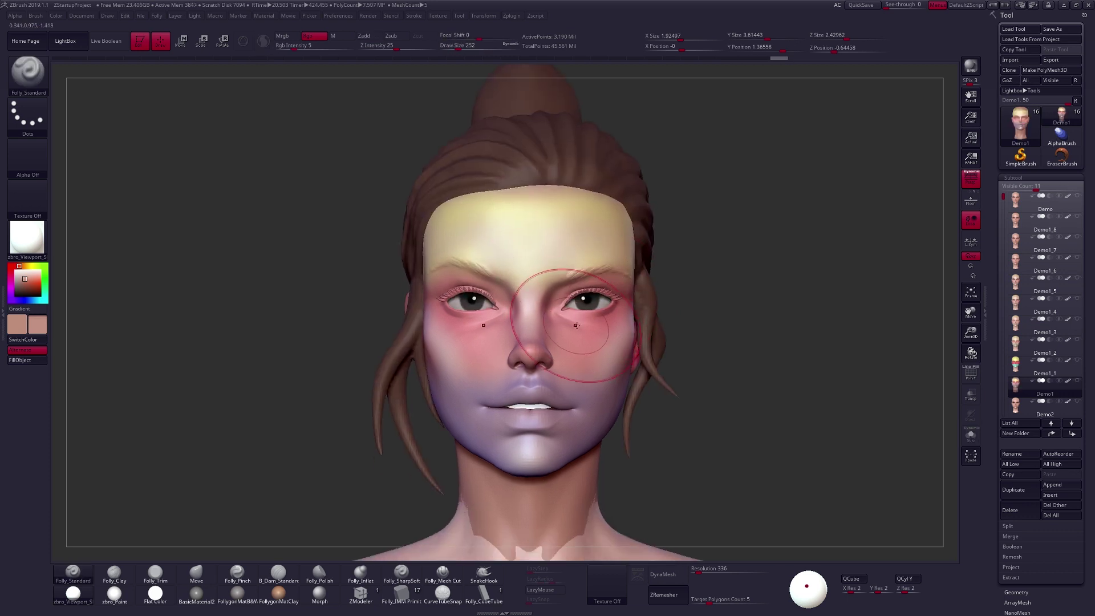
Glaze the skin tone softly over the lower cheek, mouth area and jaw with a draw size of 170.
key("space")
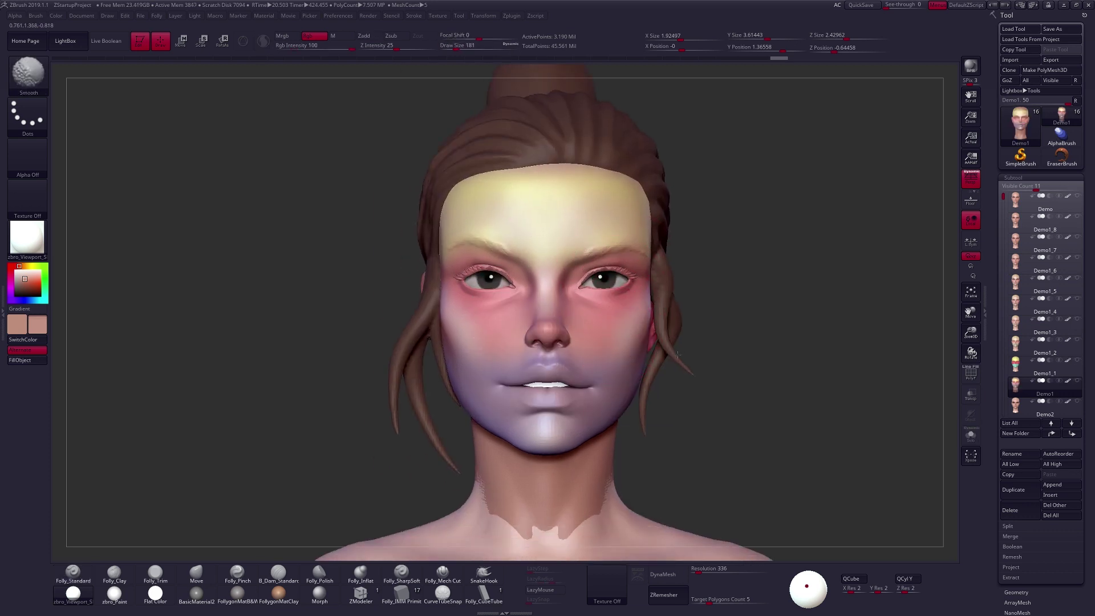
key("space")
left_click_drag(602, 365, 600, 365)
mouse_move(674, 390)
left_mouse_down()
mouse_move(616, 394)
mouse_move(535, 360)
left_mouse_up()
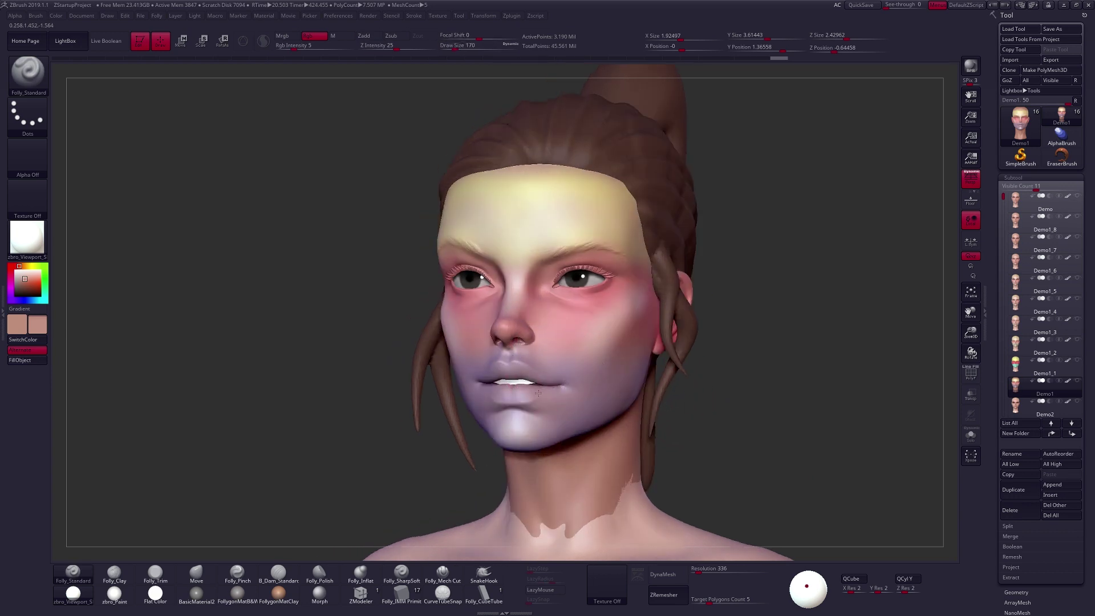
left_click_drag(635, 384, 627, 388)
mouse_move(690, 388)
left_mouse_down()
mouse_move(742, 376)
mouse_move(713, 306)
left_mouse_up()
Sample the red from the cheek of the Demo1 head and shift the paint colour to a more saturated red.
key("bracketleft")
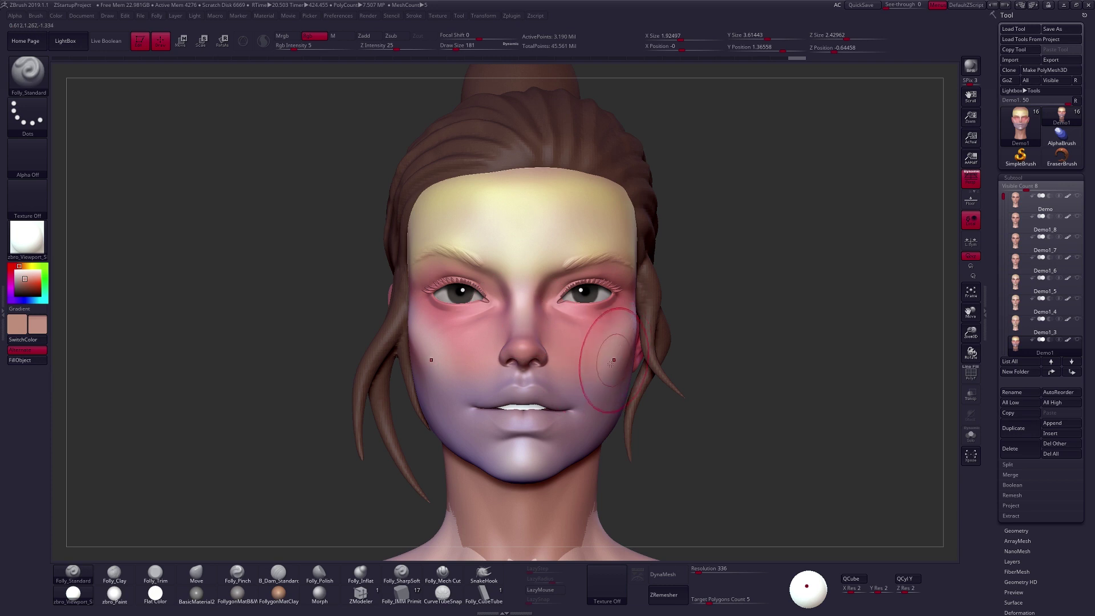
key("space")
left_click(758, 355)
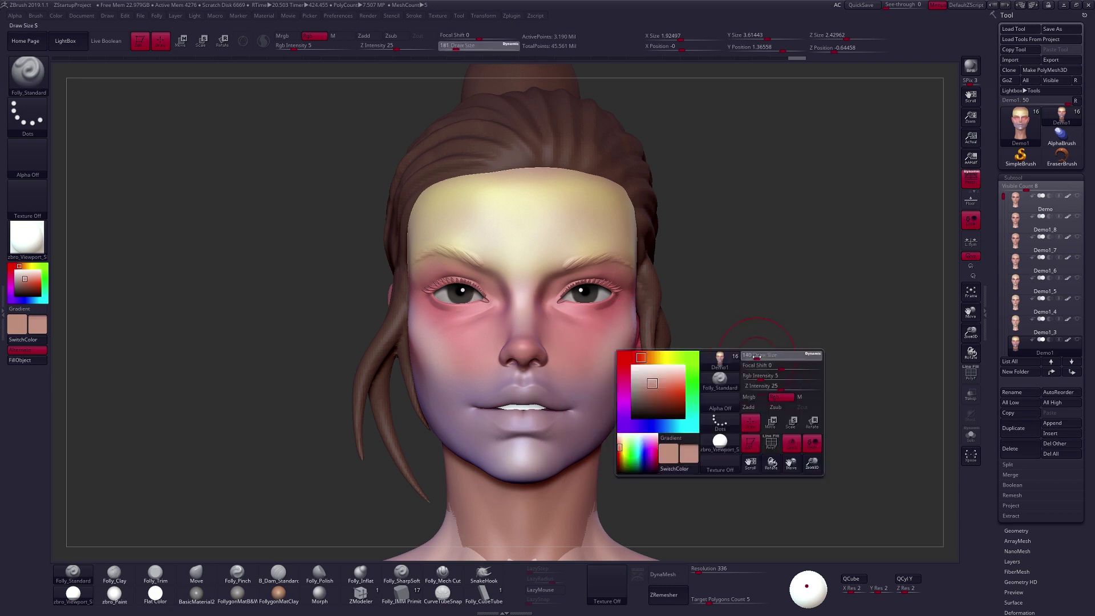
key("space")
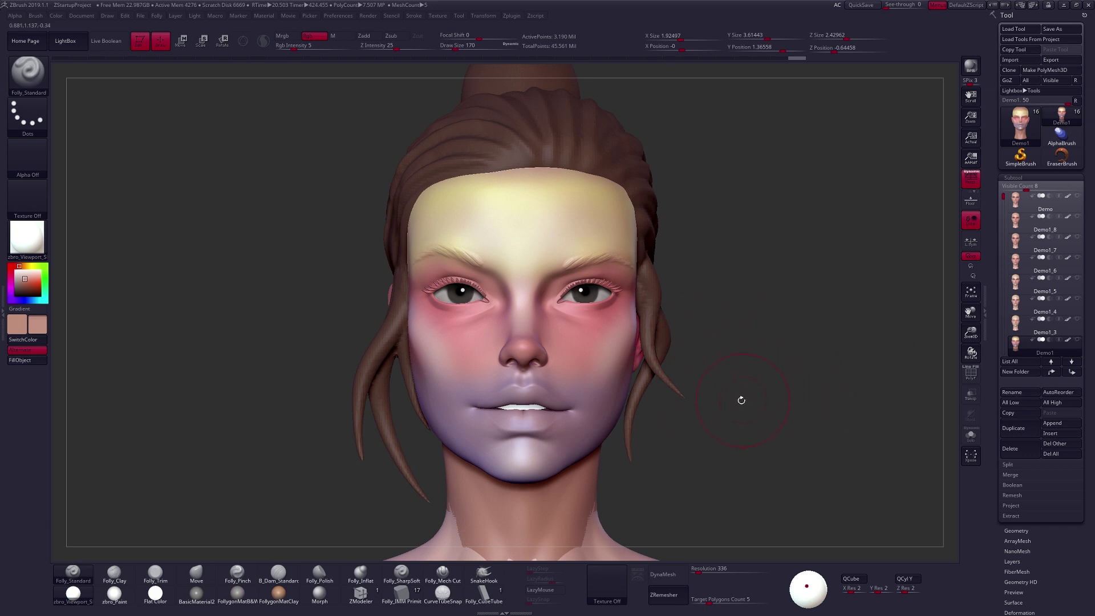
left_click(1020, 342)
key("c")
left_click_drag(588, 316, 592, 343)
key("space")
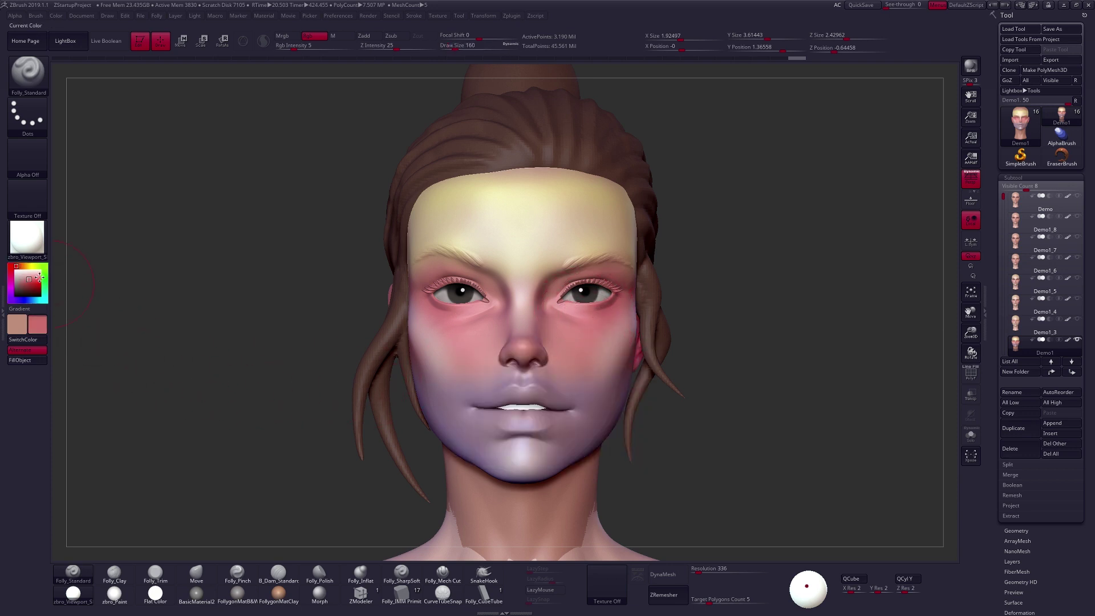
left_click_drag(31, 278, 36, 280)
left_click(15, 265)
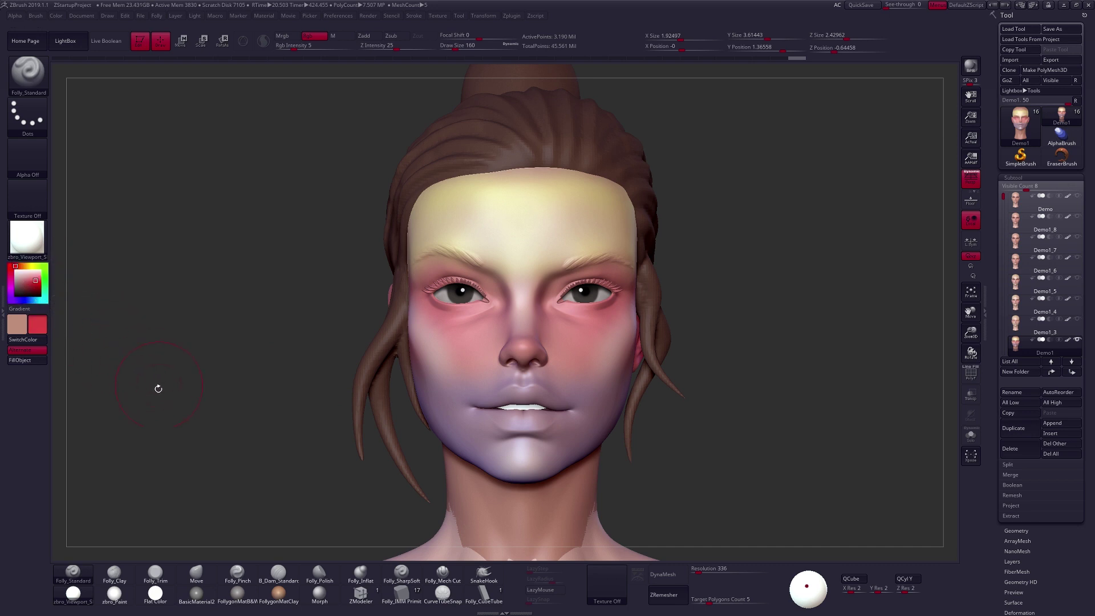
Try brushing the saturated red over the cheeks, and undo the strokes.
key("space")
mouse_move(592, 345)
left_mouse_down()
mouse_move(550, 349)
mouse_move(615, 335)
mouse_move(598, 343)
mouse_move(626, 390)
left_mouse_up()
key("space")
key("space")
key("ctrl")
key("ctrl+z")
key("ctrl+z")
key("ctrl+z")
key("ctrl+z")
Brush the saturated red broadly over the cheeks and below the eyes with a draw size of 279.
key("space")
mouse_move(603, 359)
left_mouse_down()
mouse_move(633, 326)
mouse_move(593, 372)
mouse_move(641, 348)
mouse_move(594, 377)
mouse_move(646, 342)
mouse_move(611, 379)
mouse_move(640, 332)
left_mouse_up()
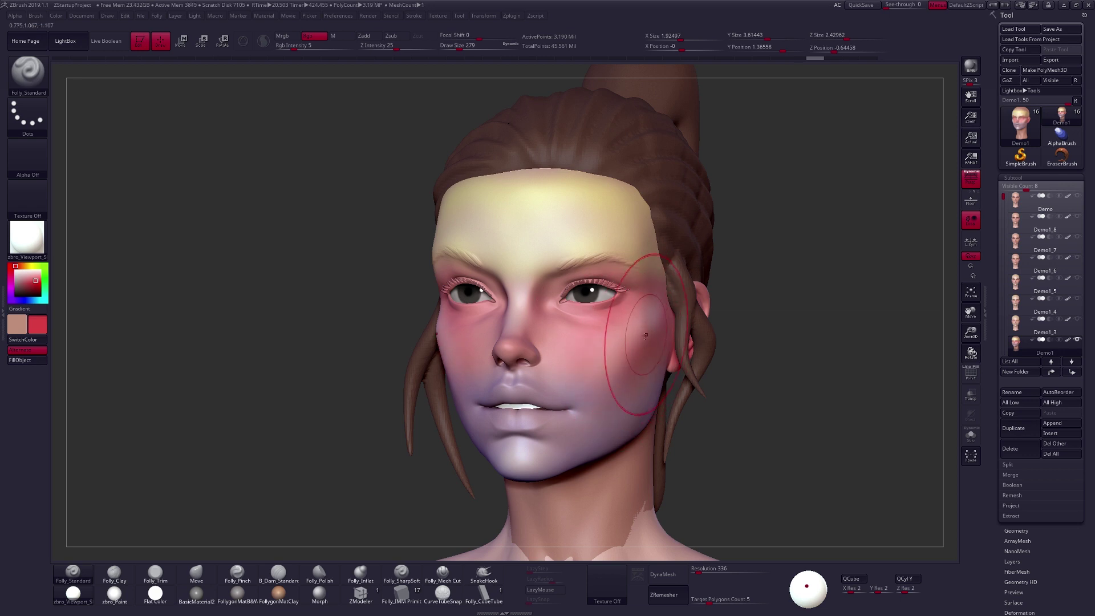
mouse_move(672, 365)
left_mouse_down()
mouse_move(618, 359)
mouse_move(582, 298)
mouse_move(615, 292)
left_mouse_up()
Tint the upper and lower lips with the saturated red at a draw size of 170.
key("space")
mouse_move(556, 401)
left_mouse_down()
mouse_move(515, 394)
mouse_move(492, 410)
mouse_move(508, 423)
mouse_move(558, 409)
mouse_move(532, 395)
mouse_move(494, 400)
mouse_move(495, 414)
mouse_move(562, 408)
left_mouse_up()
left_click_drag(735, 342, 798, 342)
left_click_drag(558, 413, 561, 410)
left_click_drag(741, 353, 673, 354)
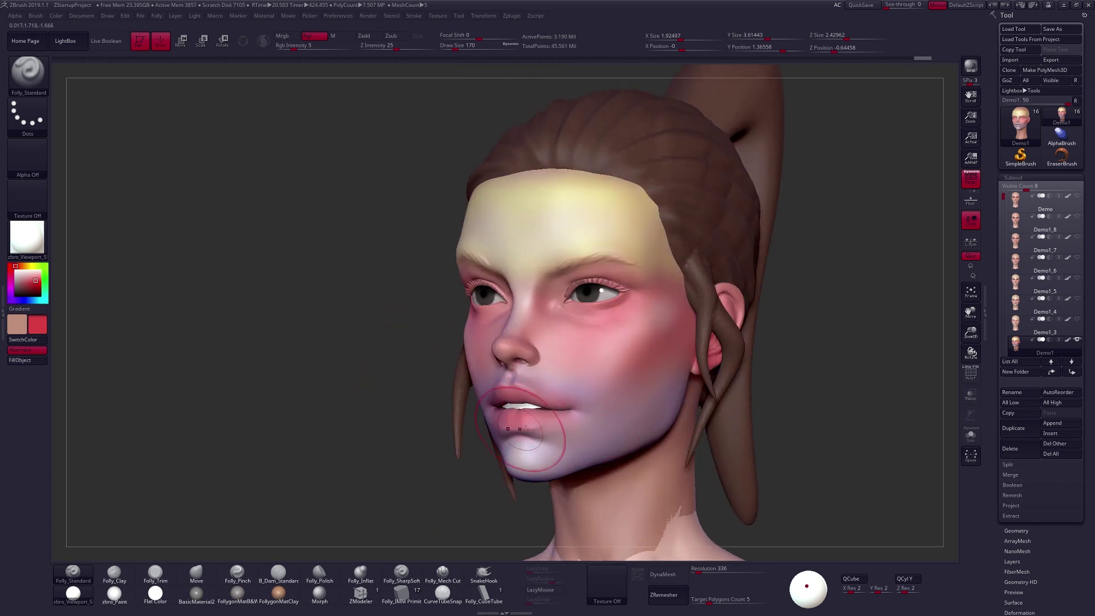
Strengthen the red along the cheekbone with a draw size of 113.
key("space")
mouse_move(662, 358)
left_mouse_down()
mouse_move(626, 372)
mouse_move(643, 348)
left_mouse_up()
key("space")
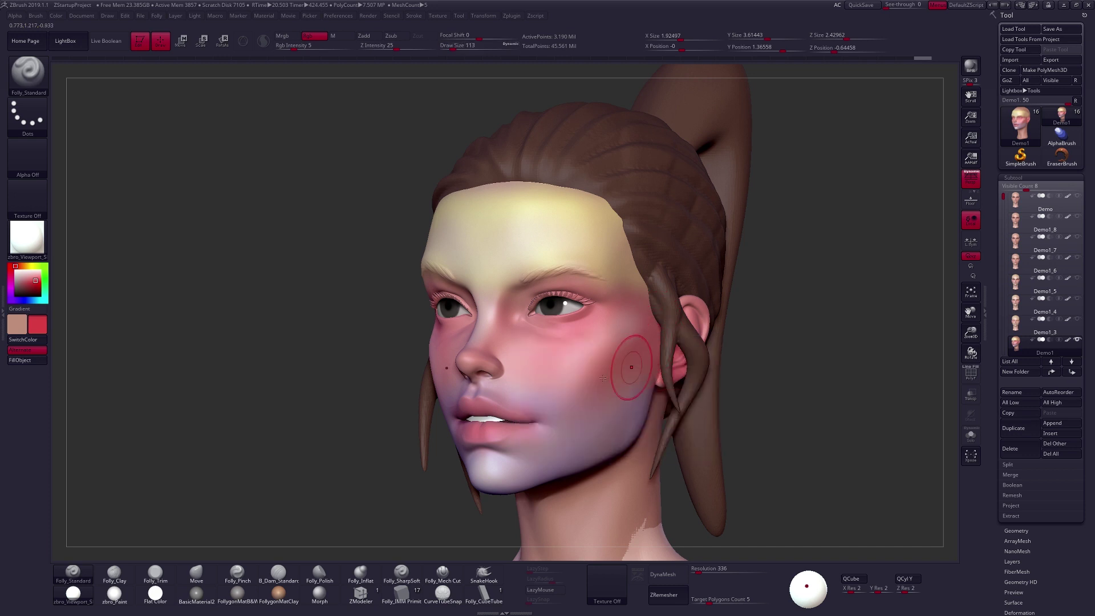
left_click_drag(603, 378, 570, 383)
Isolate the Demo1 head and redden the ear with draw sizes of 91 and 74.
key("shift+s")
left_click_drag(642, 349, 618, 349)
left_click_drag(626, 336, 616, 331)
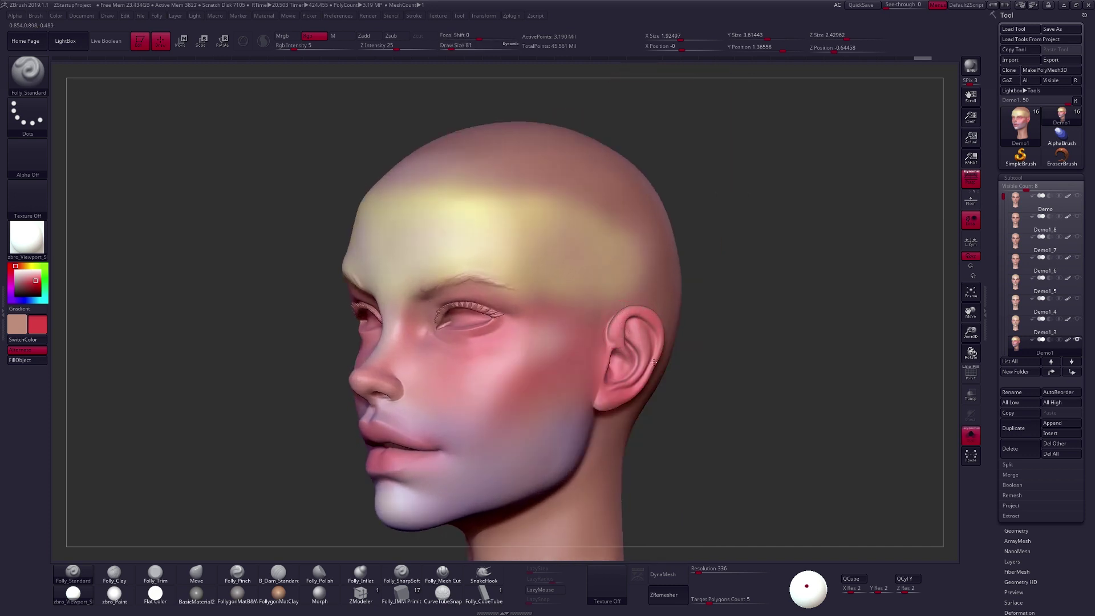
mouse_move(603, 401)
left_mouse_down()
mouse_move(627, 379)
mouse_move(612, 393)
left_mouse_up()
key("space")
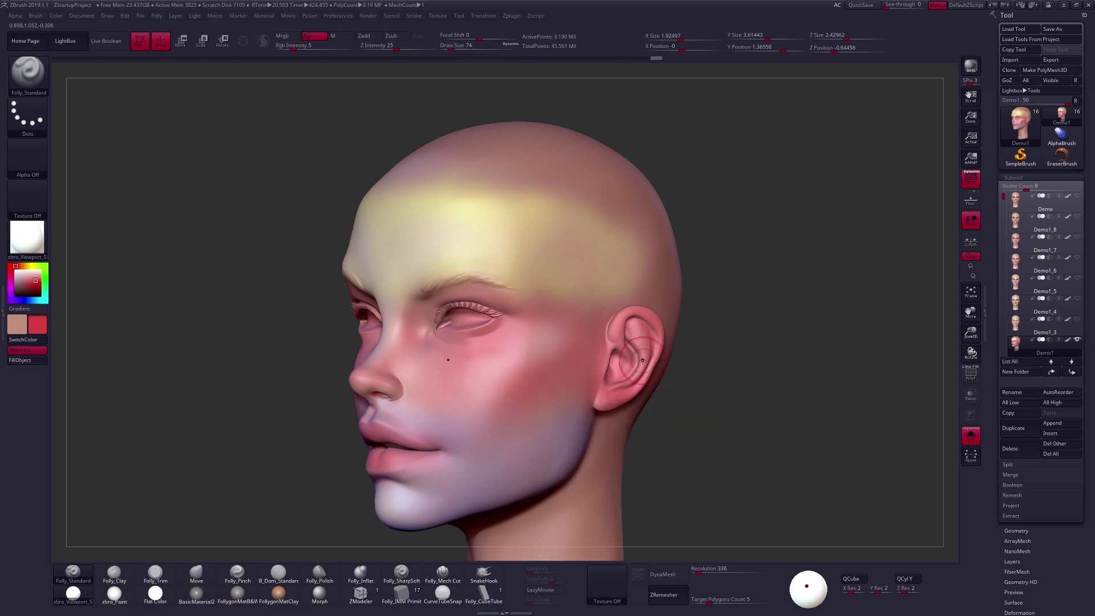
mouse_move(642, 347)
left_mouse_down()
mouse_move(627, 366)
mouse_move(628, 333)
left_mouse_up()
left_click_drag(696, 356, 767, 359)
mouse_move(634, 373)
left_mouse_down()
mouse_move(657, 334)
mouse_move(617, 349)
mouse_move(641, 333)
left_mouse_up()
Sample the purplish tone from the jaw and change the paint colour to a dark navy blue.
key("space")
key("c")
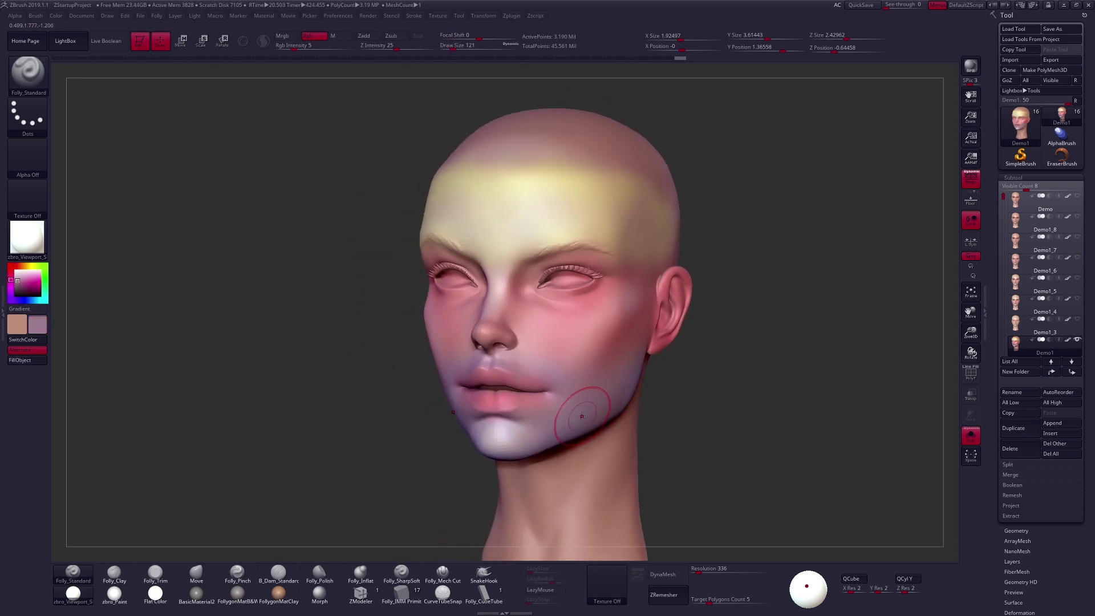
mouse_move(19, 284)
left_mouse_down()
mouse_move(25, 300)
mouse_move(23, 291)
left_mouse_up()
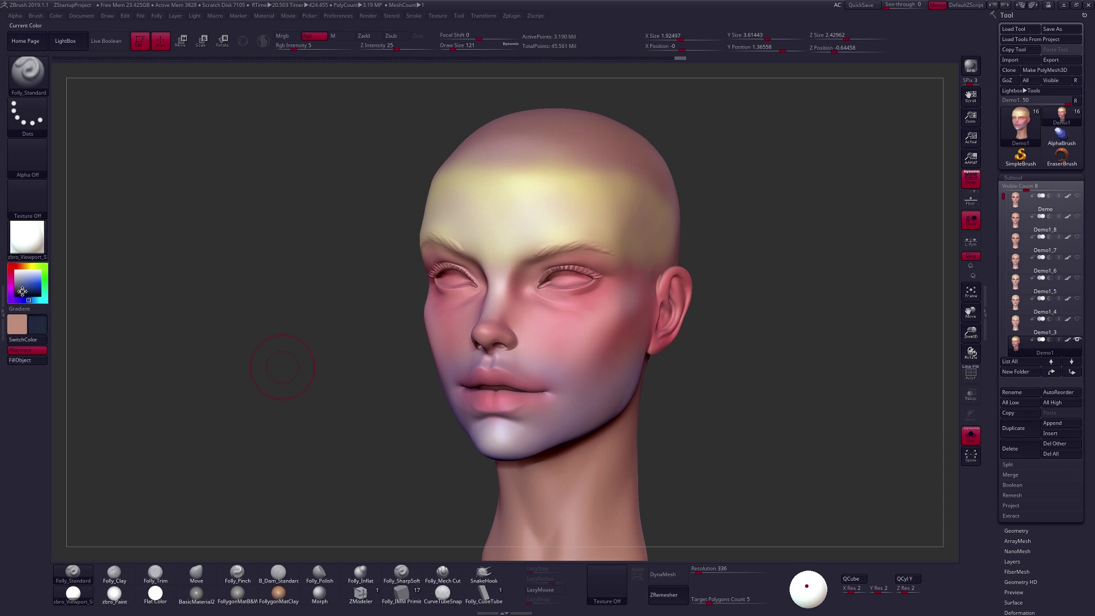
Brush the dark blue softly into the eye sockets with a draw size of 130.
left_click_drag(565, 312, 619, 320)
key("space")
left_click_drag(606, 365, 610, 365)
mouse_move(678, 347)
left_mouse_down()
mouse_move(601, 354)
mouse_move(674, 336)
mouse_move(643, 337)
mouse_move(642, 365)
mouse_move(668, 314)
mouse_move(715, 454)
left_mouse_up()
key("space")
key("space")
mouse_move(632, 304)
left_mouse_down()
mouse_move(607, 341)
mouse_move(591, 336)
mouse_move(690, 333)
left_mouse_up()
left_click_drag(580, 318, 631, 305)
key("space")
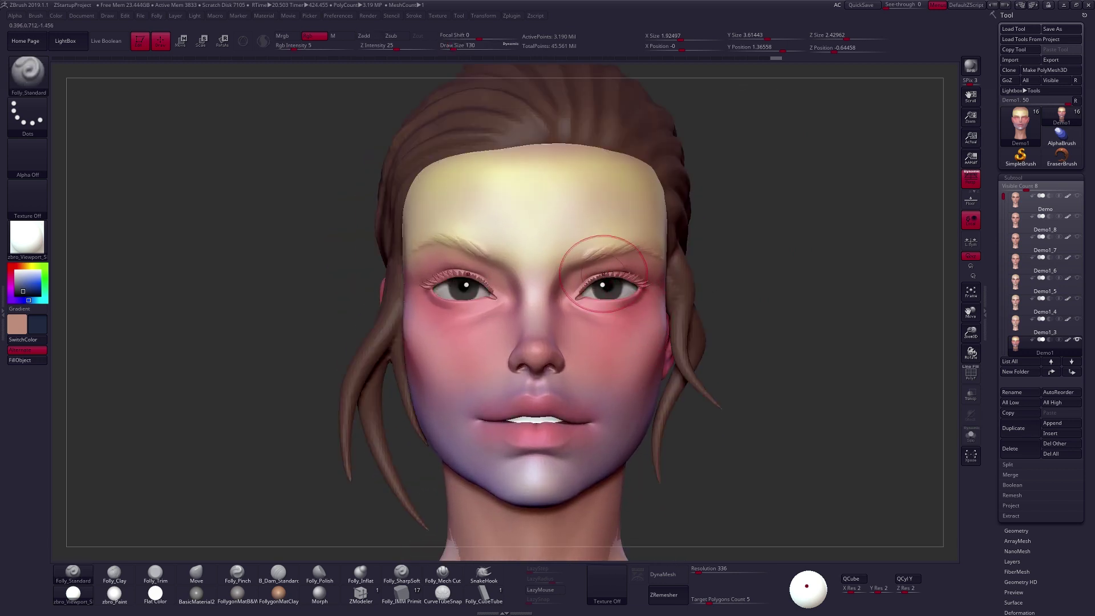
Deepen the dark blue shading around the eyes with draw sizes of 140 and 170.
key("space")
left_click_drag(630, 298, 632, 298)
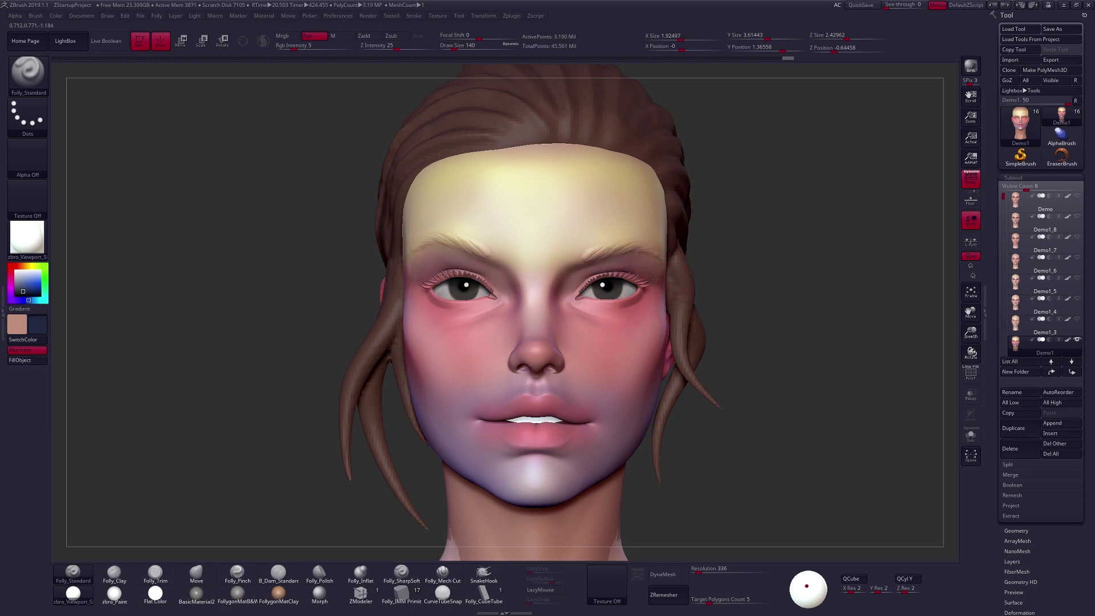
key("space")
left_click_drag(615, 299, 618, 298)
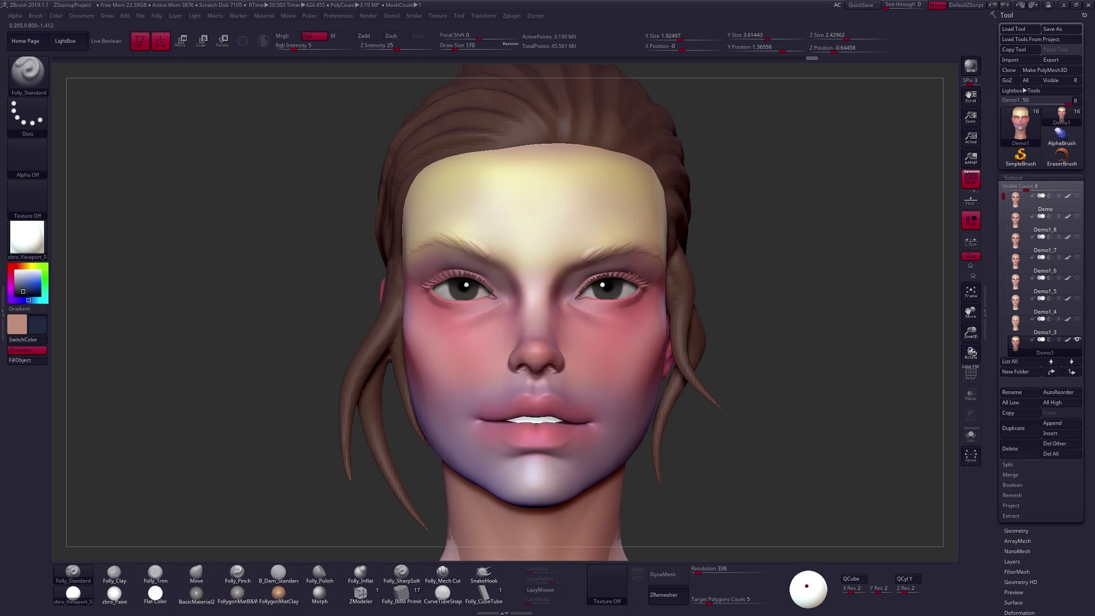
Isolate the head and shade the neck below the jaw in dark blue with a draw size of 192.
mouse_move(732, 339)
left_mouse_down()
mouse_move(670, 367)
mouse_move(553, 330)
mouse_move(547, 397)
left_mouse_up()
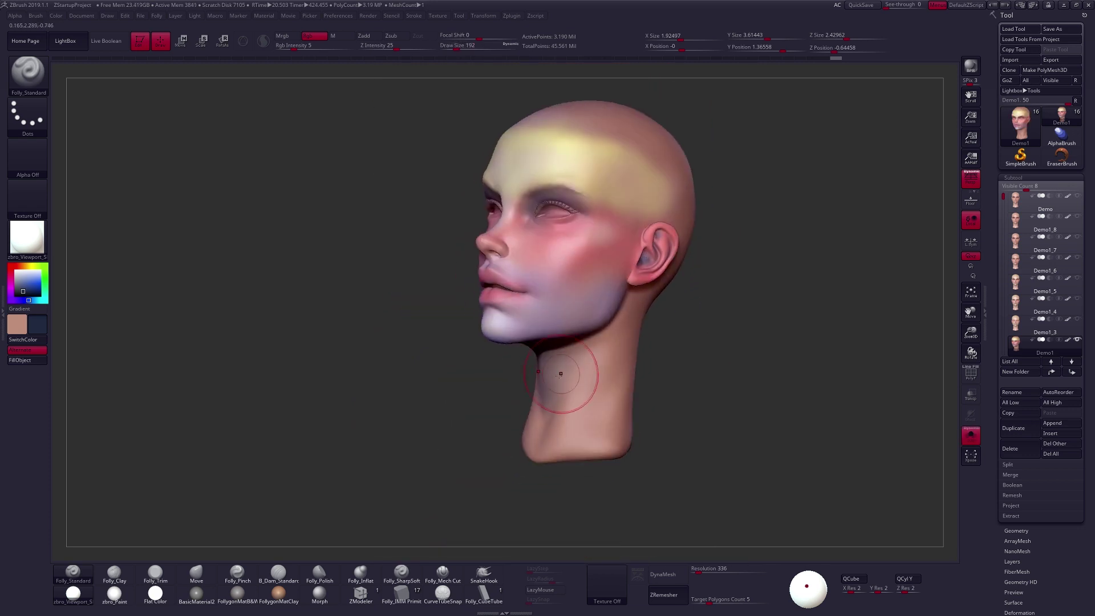
left_click_drag(577, 371, 633, 307)
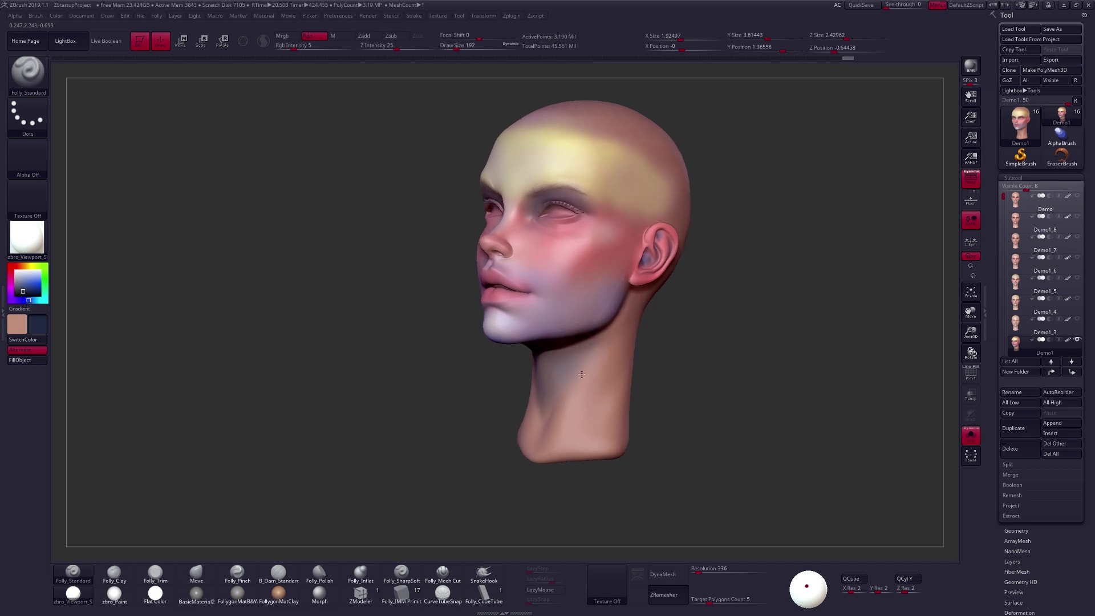
left_click_drag(516, 143, 593, 152)
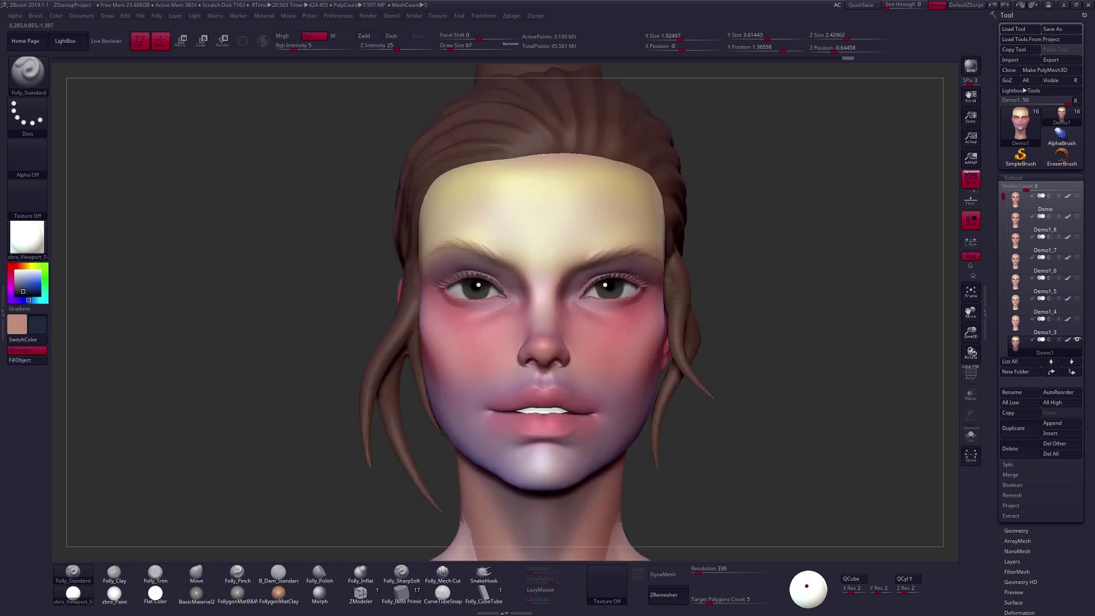
Darken the areas close around the eyes with the dark blue at a draw size of 67.
left_click_drag(613, 301, 578, 303)
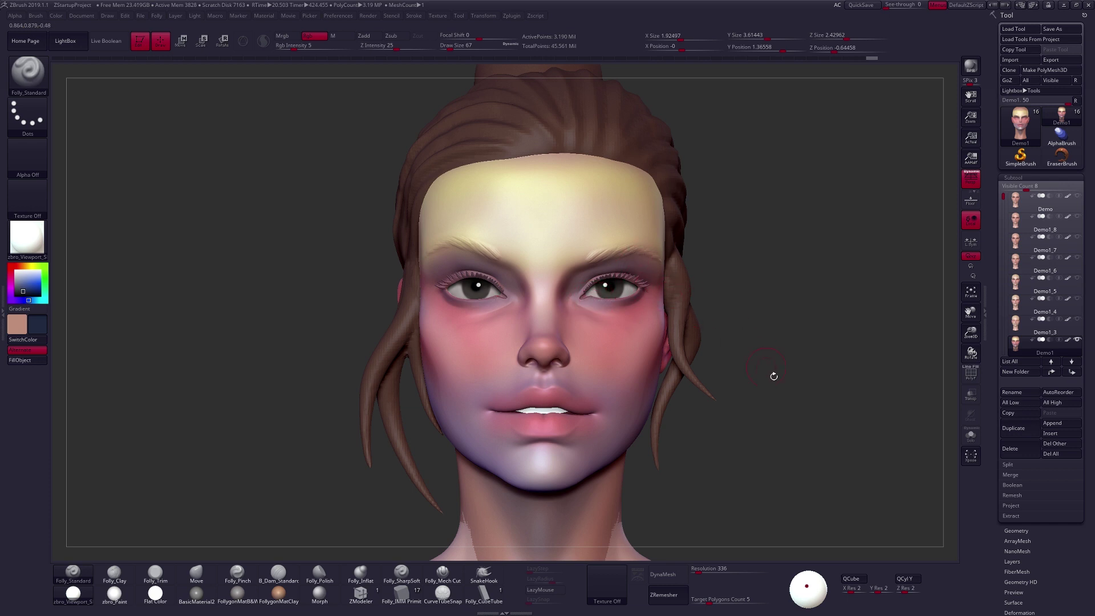
left_click_drag(807, 437, 814, 440)
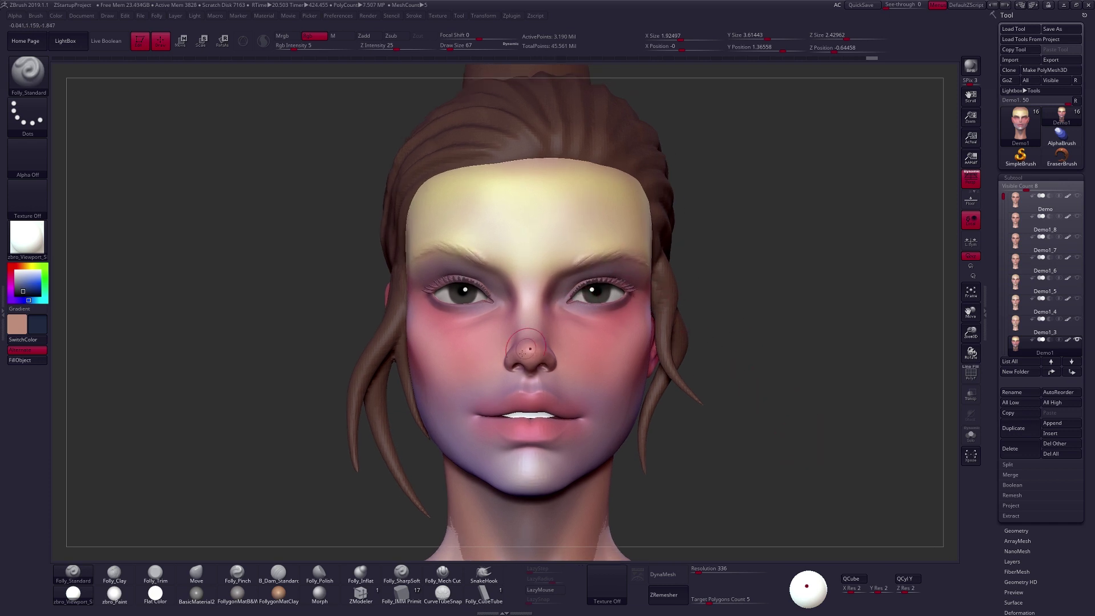
mouse_move(747, 434)
left_mouse_down()
mouse_move(726, 433)
mouse_move(776, 437)
mouse_move(677, 434)
left_mouse_up()
mouse_move(643, 395)
left_mouse_down()
mouse_move(635, 386)
mouse_move(699, 440)
left_mouse_up()
Sample the skin tone, set the Rgb Intensity to 25, and fill the Demo1 head with it.
key("space")
left_click_drag(610, 356, 616, 356)
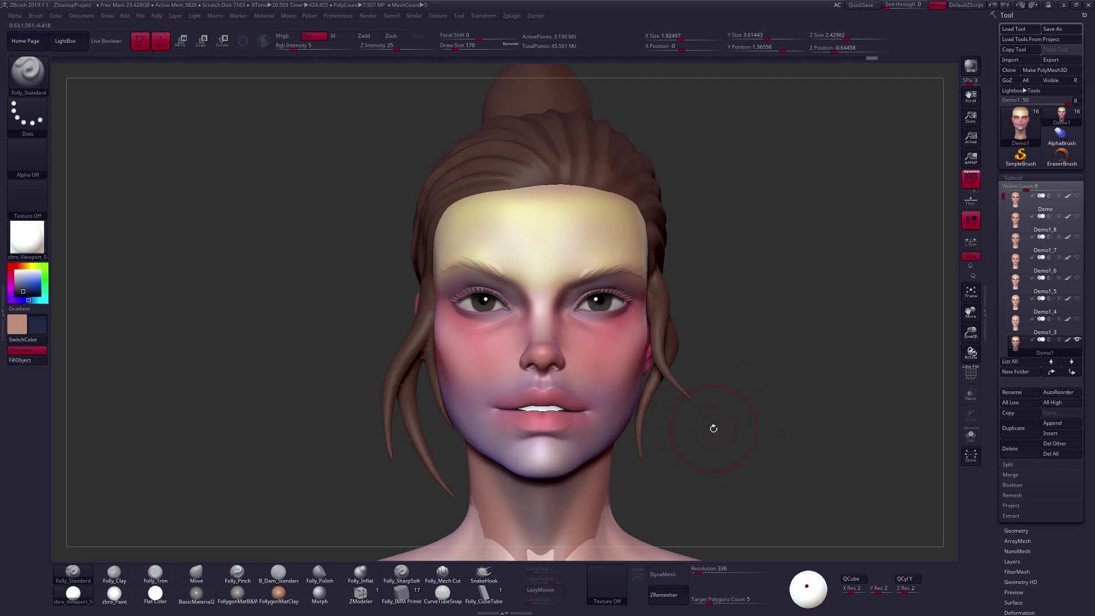
left_click_drag(711, 427, 665, 443)
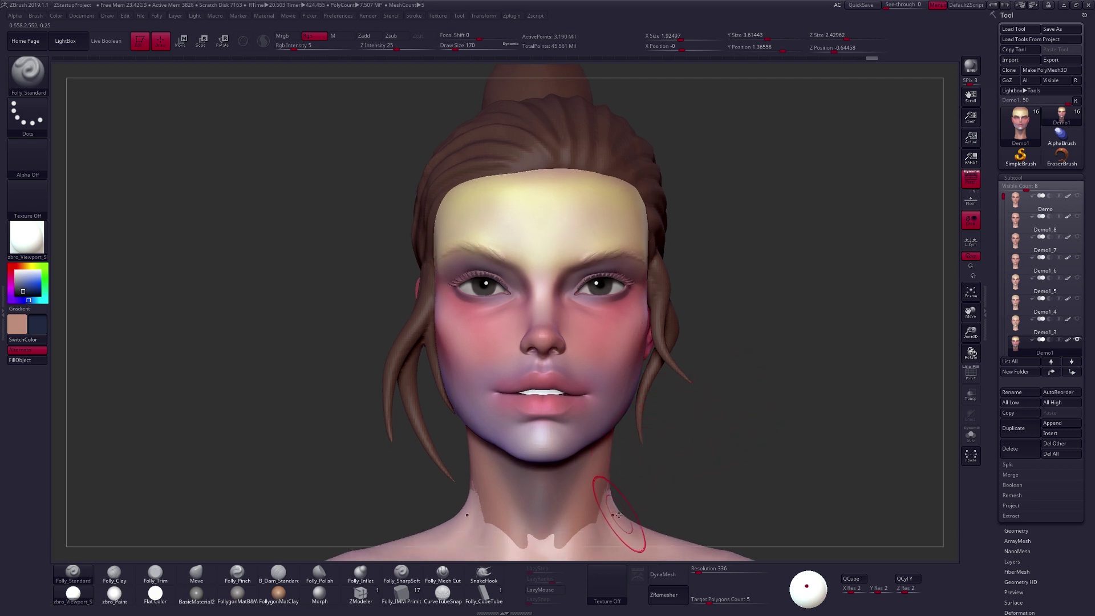
key("c")
left_click_drag(696, 382, 680, 393)
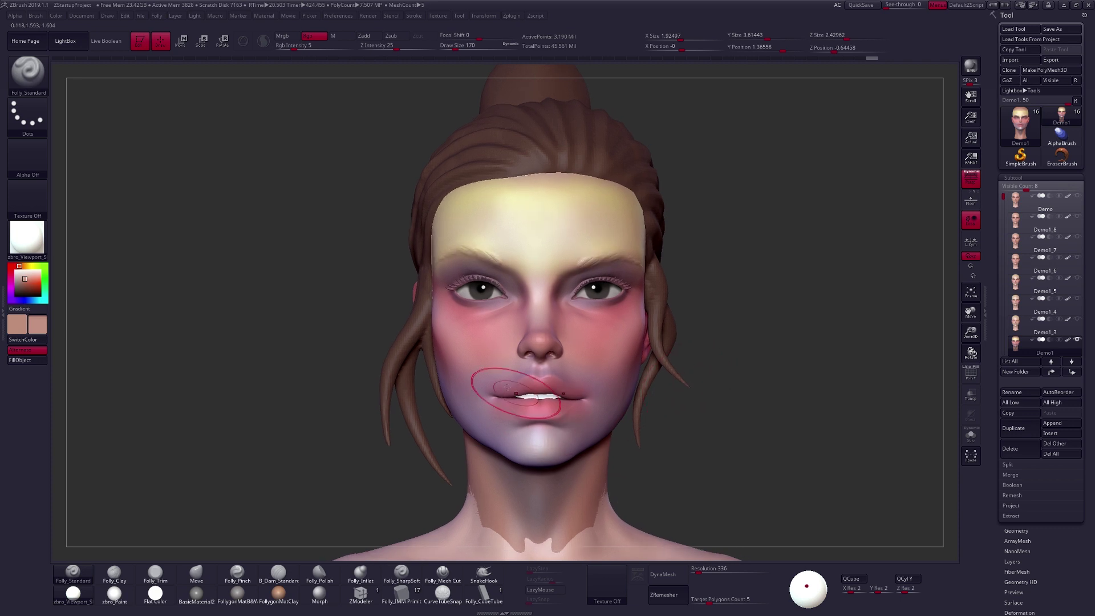
left_click(294, 46)
type("25")
key("Tab")
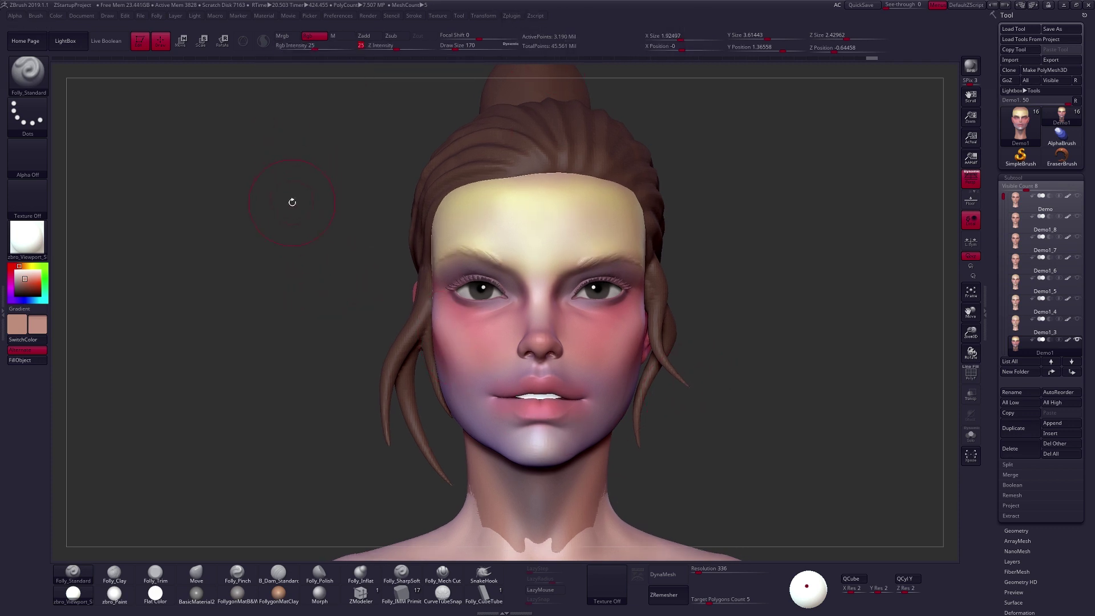
left_click(20, 360)
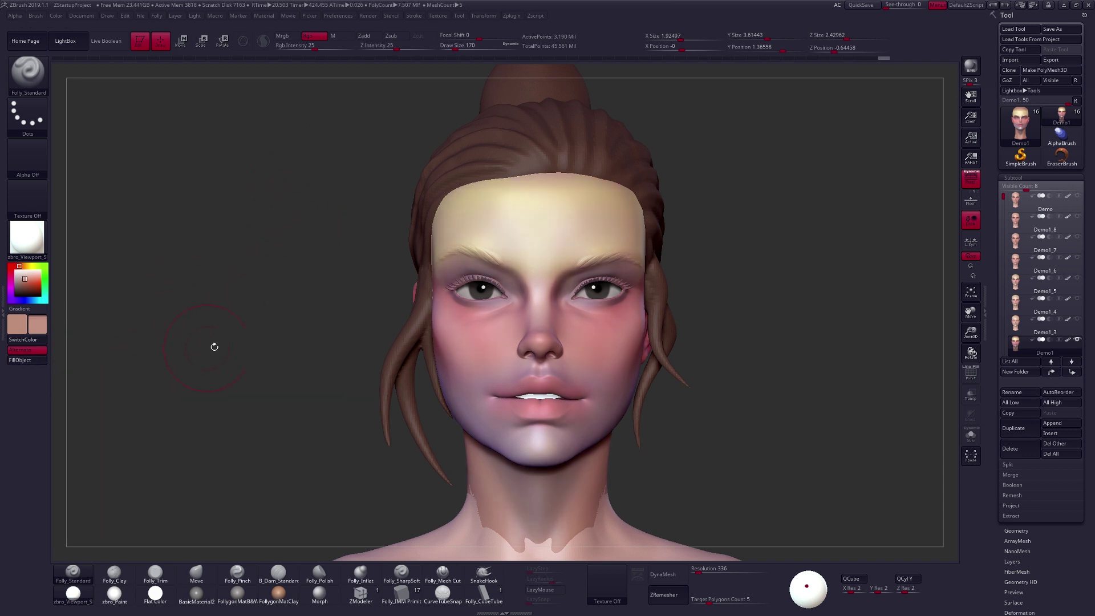
Try a second skin-tone fill of the head at an Rgb Intensity of 25, and undo it.
left_click_drag(578, 394, 545, 391)
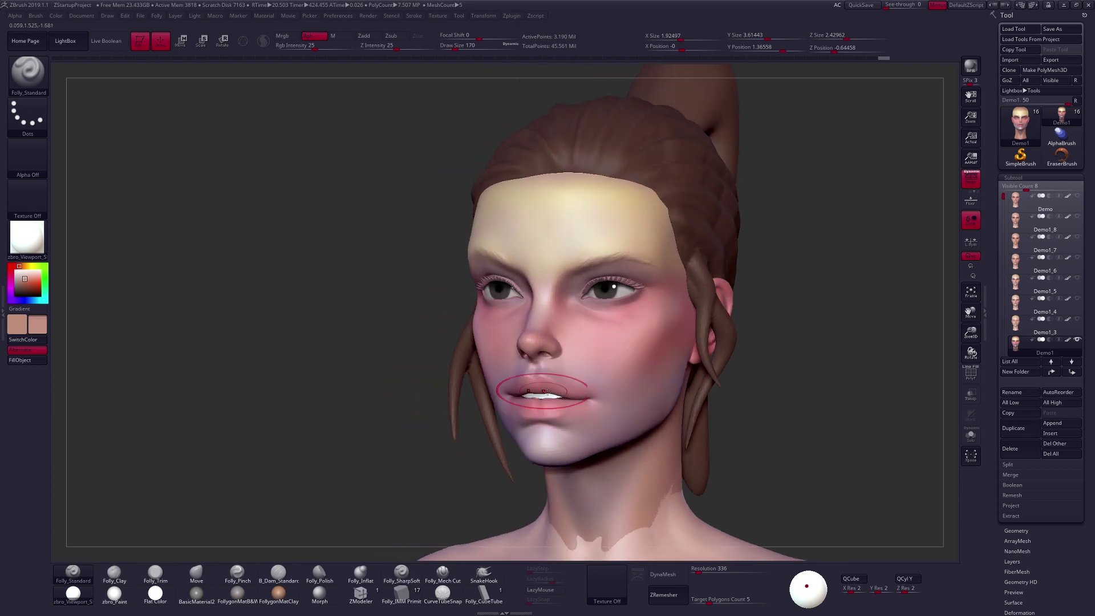
left_click(40, 360)
left_click_drag(372, 365, 420, 366)
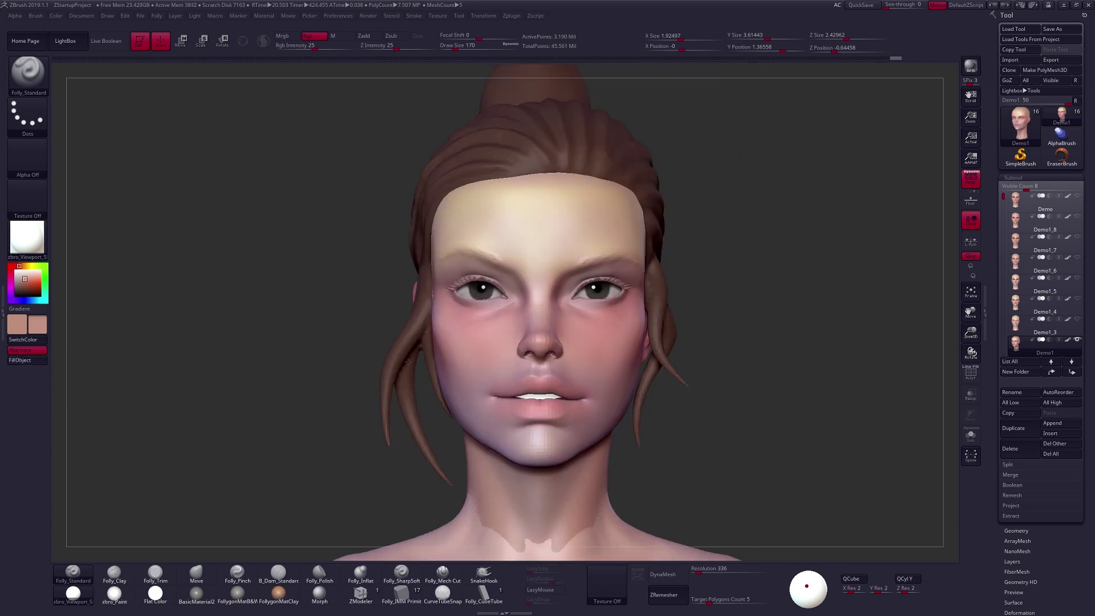
left_click_drag(585, 366, 559, 373)
mouse_move(599, 318)
left_mouse_down()
mouse_move(558, 354)
mouse_move(564, 361)
mouse_move(585, 311)
left_mouse_up()
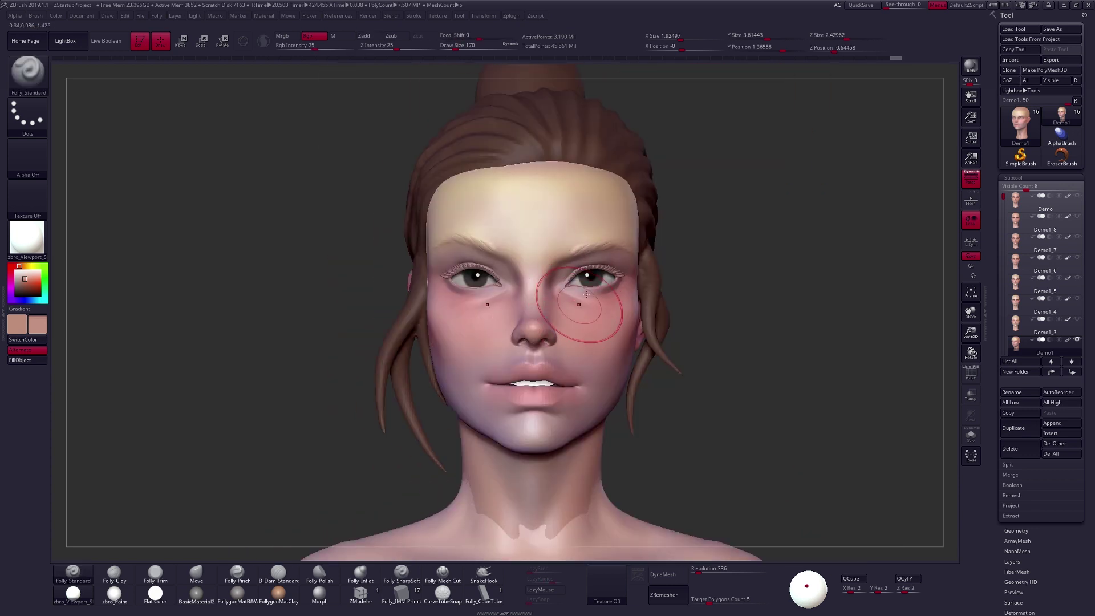
key("ctrl")
key("ctrl+z")
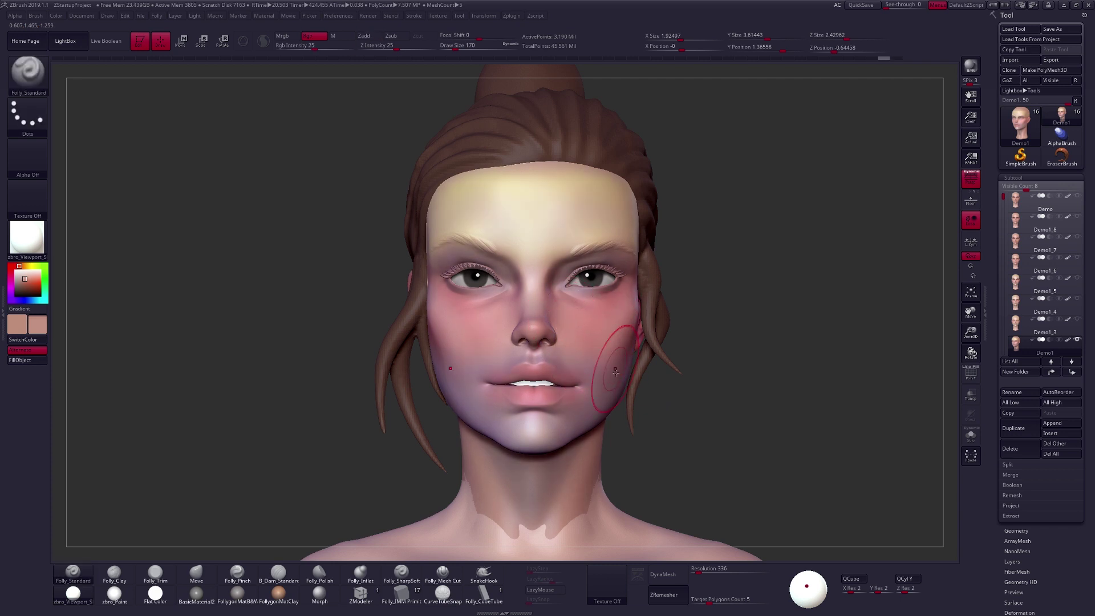
Move the Demo1 subtool above Demo1_3 in the subtool order and switch to the Demo1_4 version of the head.
left_click_drag(599, 354, 541, 280)
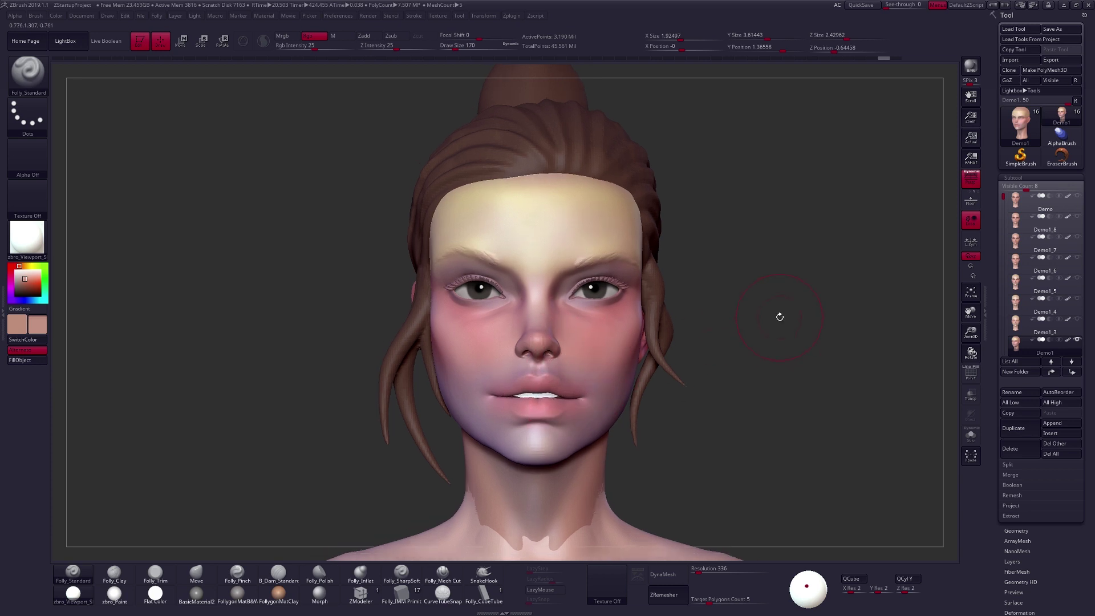
key("Up")
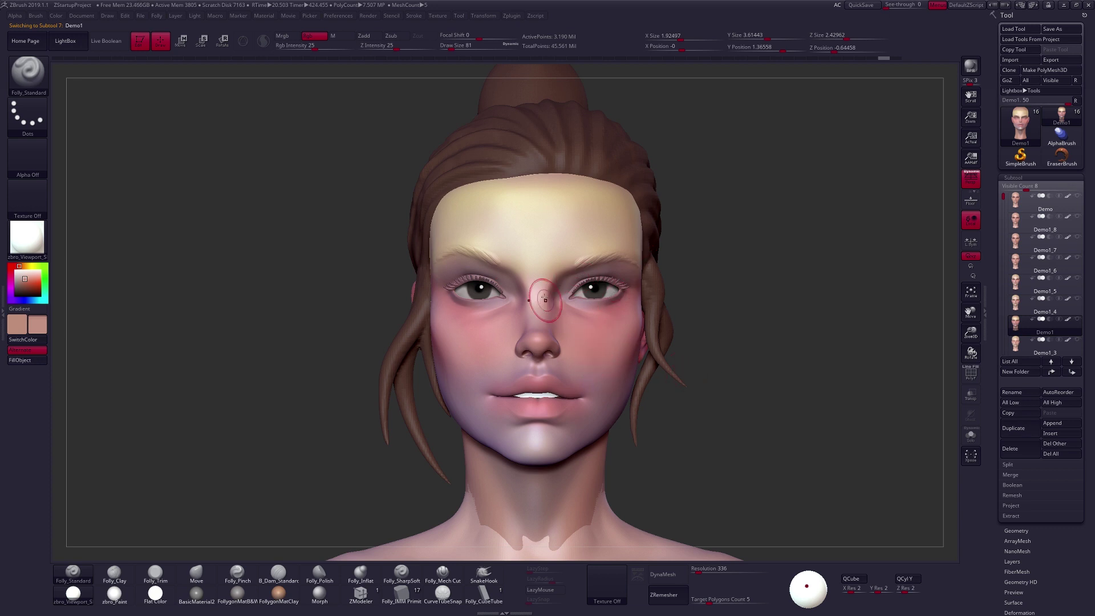
left_click_drag(688, 406, 707, 391)
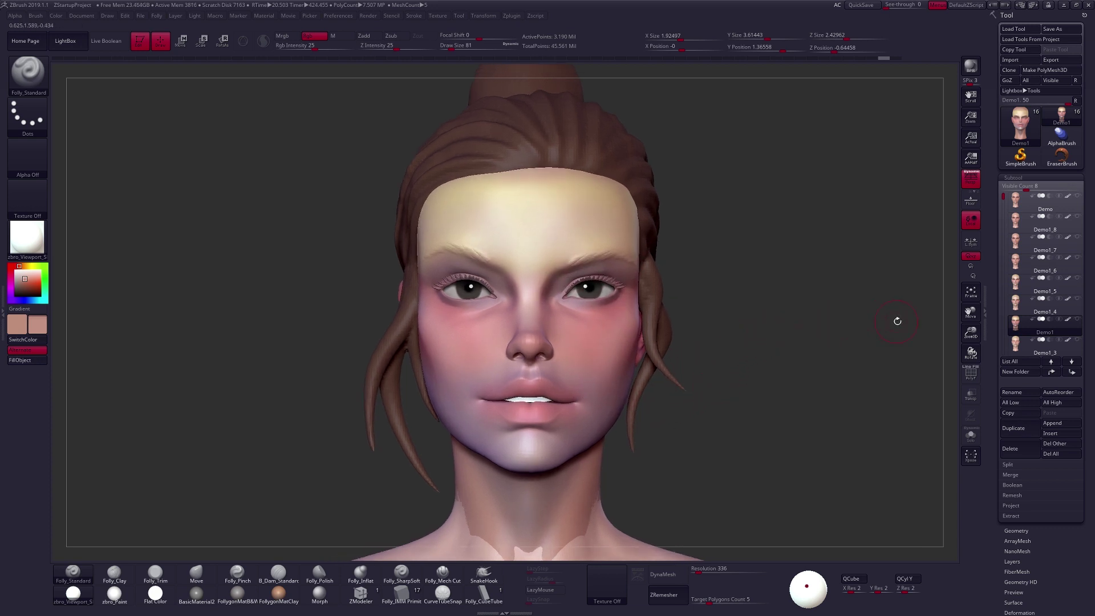
key("Up")
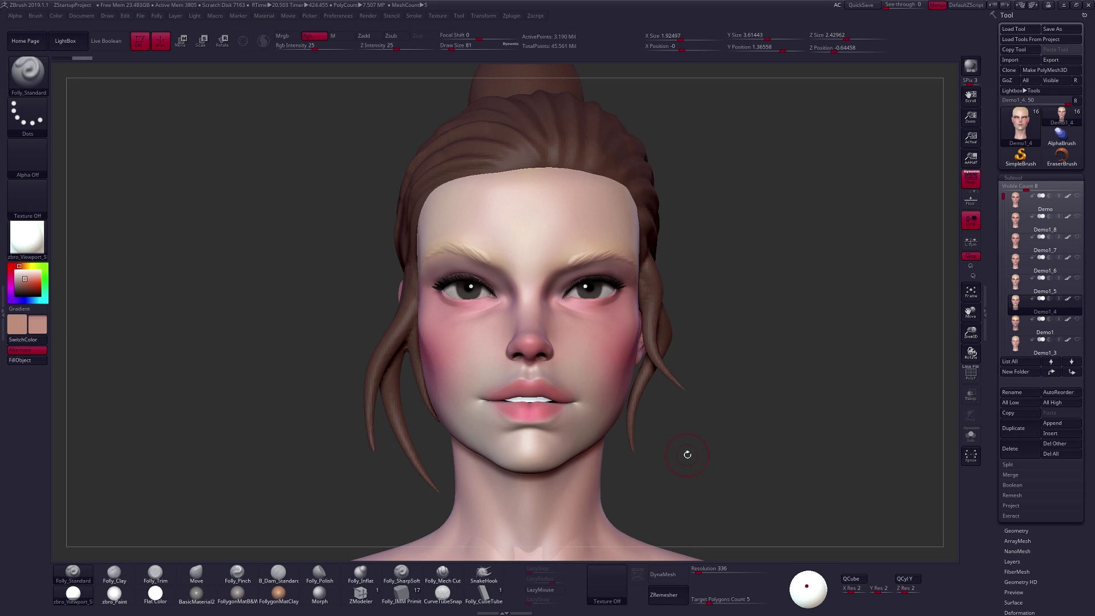
Switch to the Demo1 version of the head, set the Rgb Intensity to 5, and choose a near-black teal colour.
left_click(1020, 326)
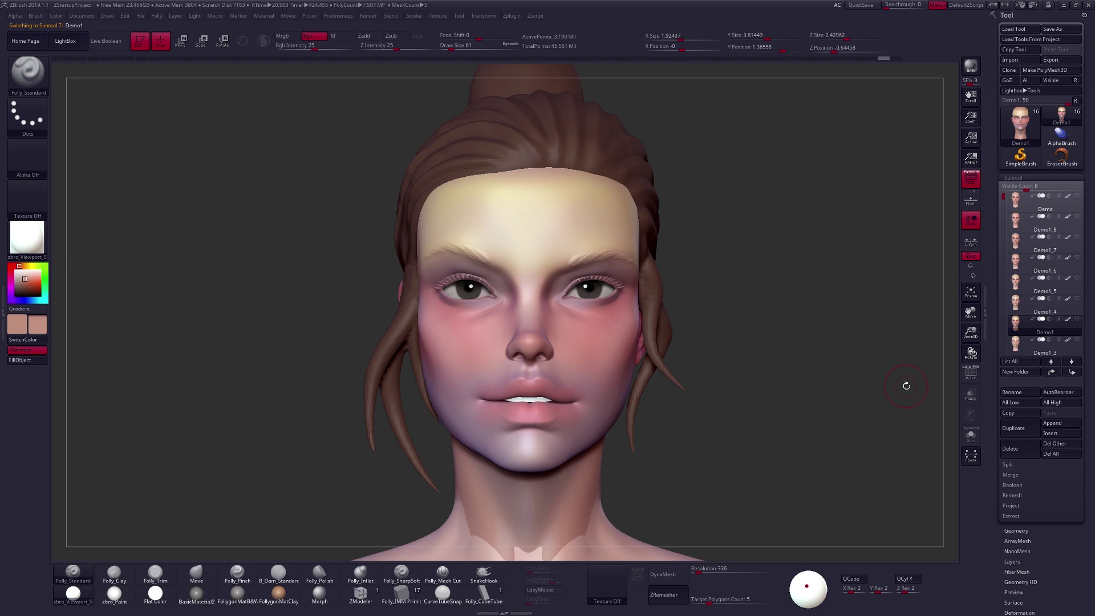
left_click(310, 49)
type("5")
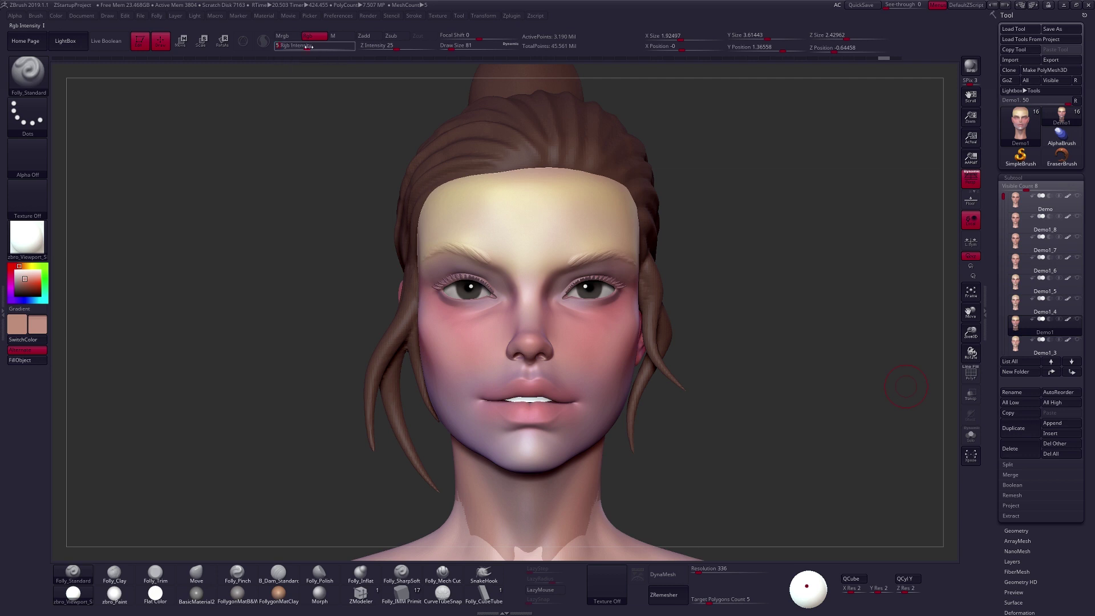
key("Return")
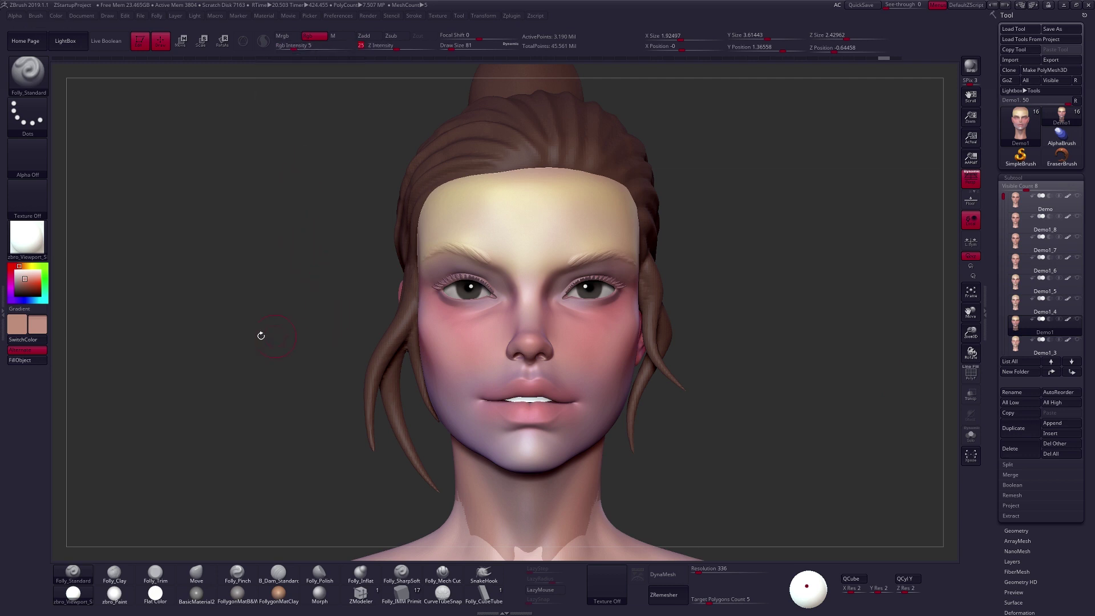
left_click_drag(21, 290, 17, 292)
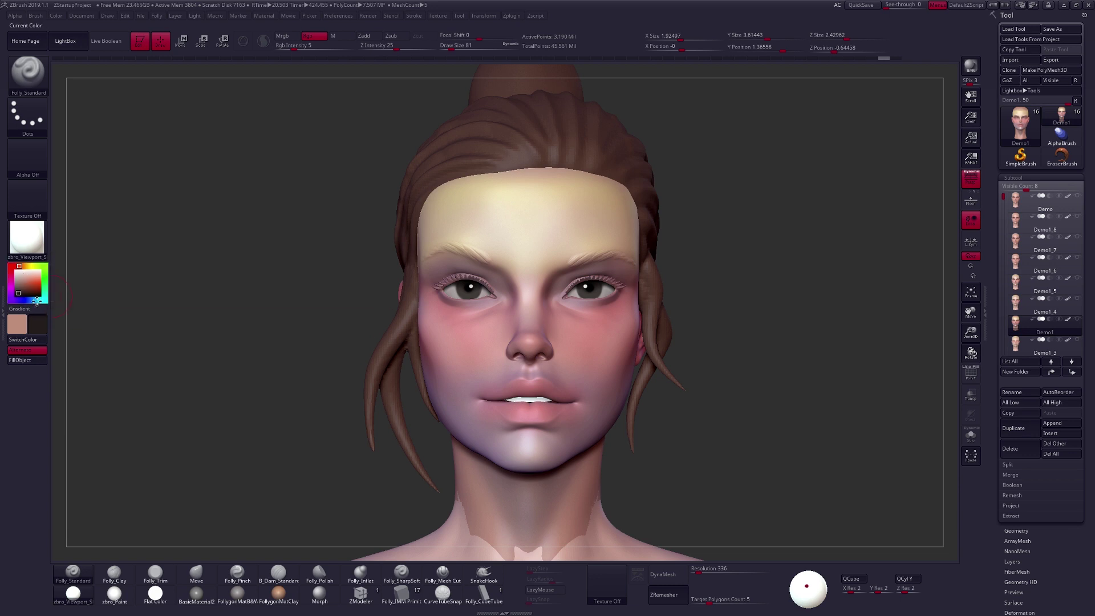
left_click_drag(23, 301, 35, 301)
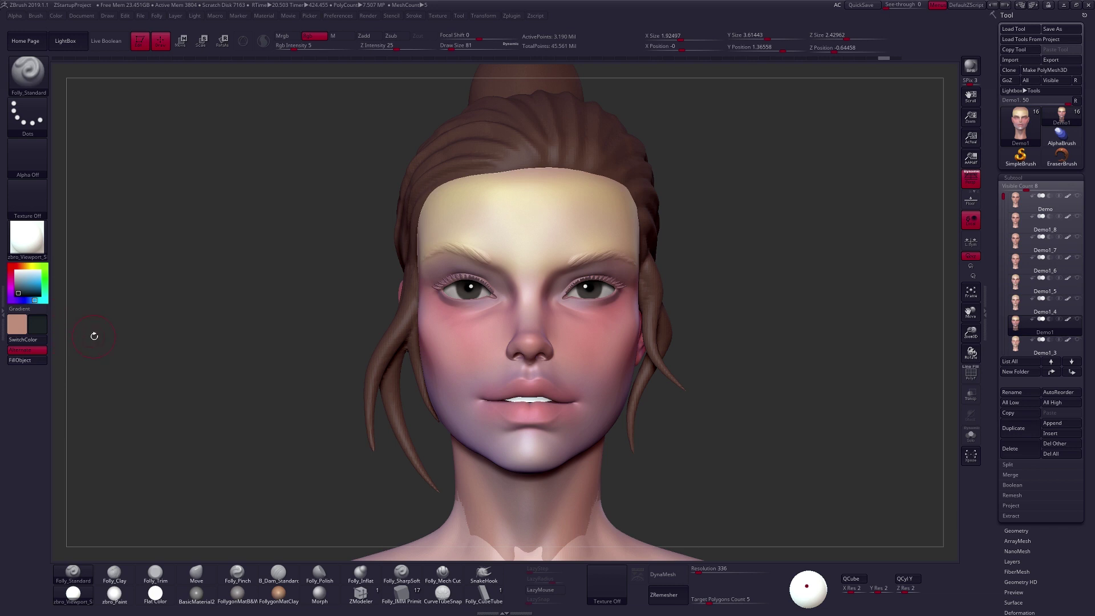
Set the draw size to 160 and isolate the lips of the Demo1 head by hiding the rest of the mesh.
key("space")
left_click_drag(670, 334, 675, 334)
mouse_move(616, 318)
left_mouse_down()
mouse_move(591, 315)
mouse_move(576, 273)
left_mouse_up()
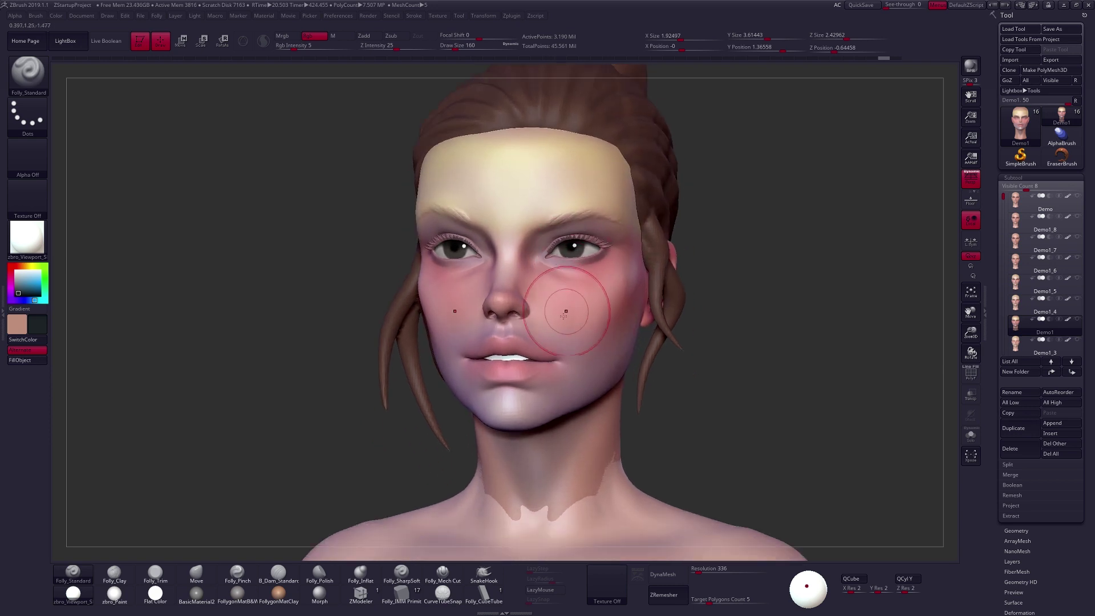
left_click_drag(542, 343, 618, 343)
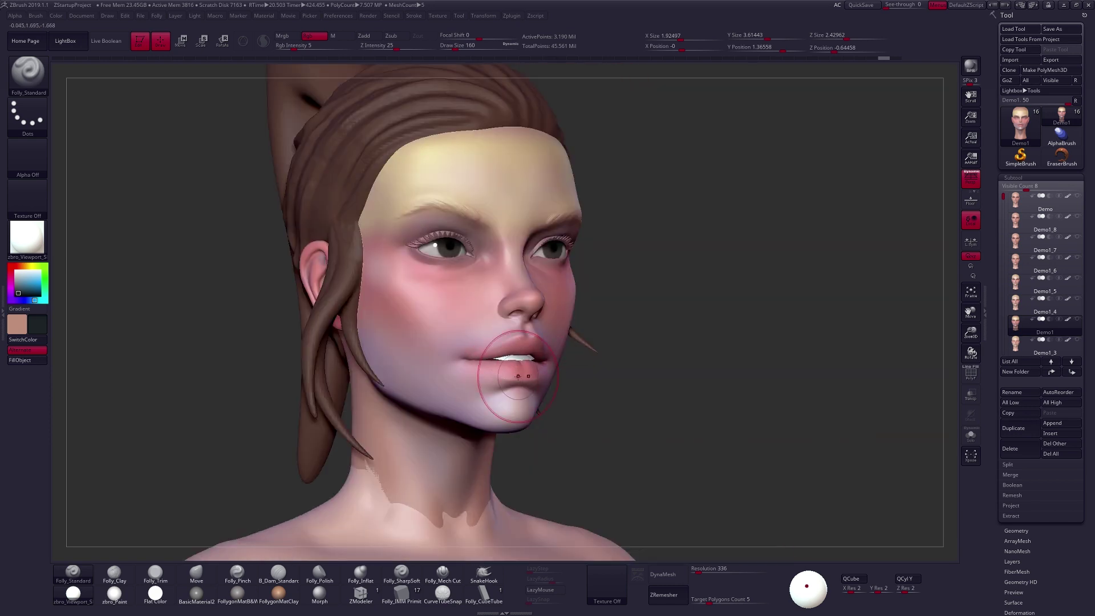
left_click_drag(518, 376, 552, 376)
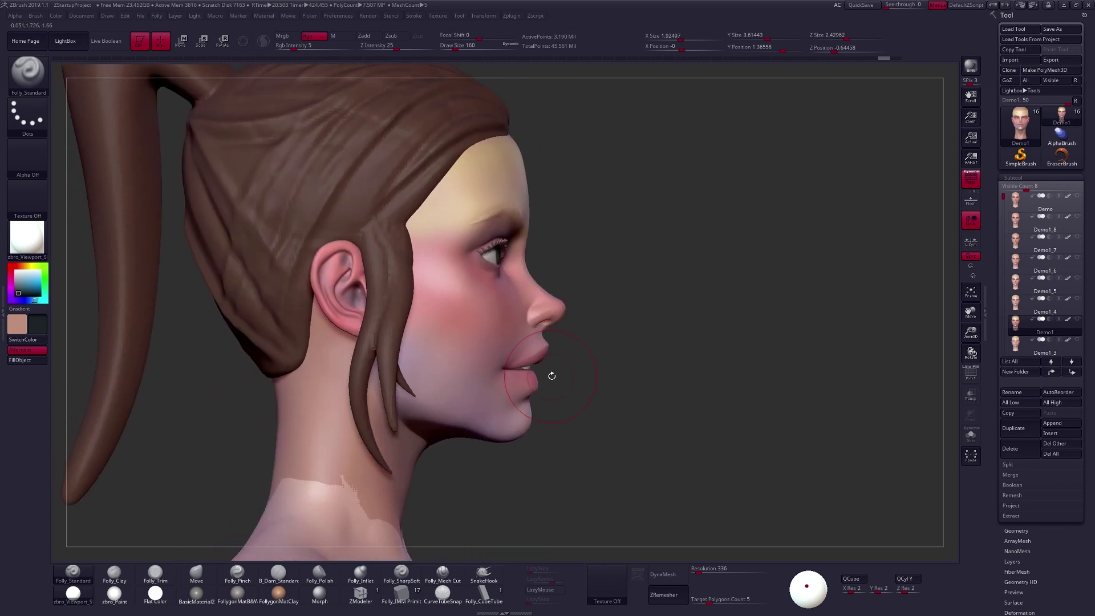
key("ctrl+shift")
mouse_move(568, 322)
left_mouse_down()
mouse_move(429, 345)
mouse_move(590, 388)
mouse_move(599, 403)
mouse_move(536, 416)
left_mouse_up()
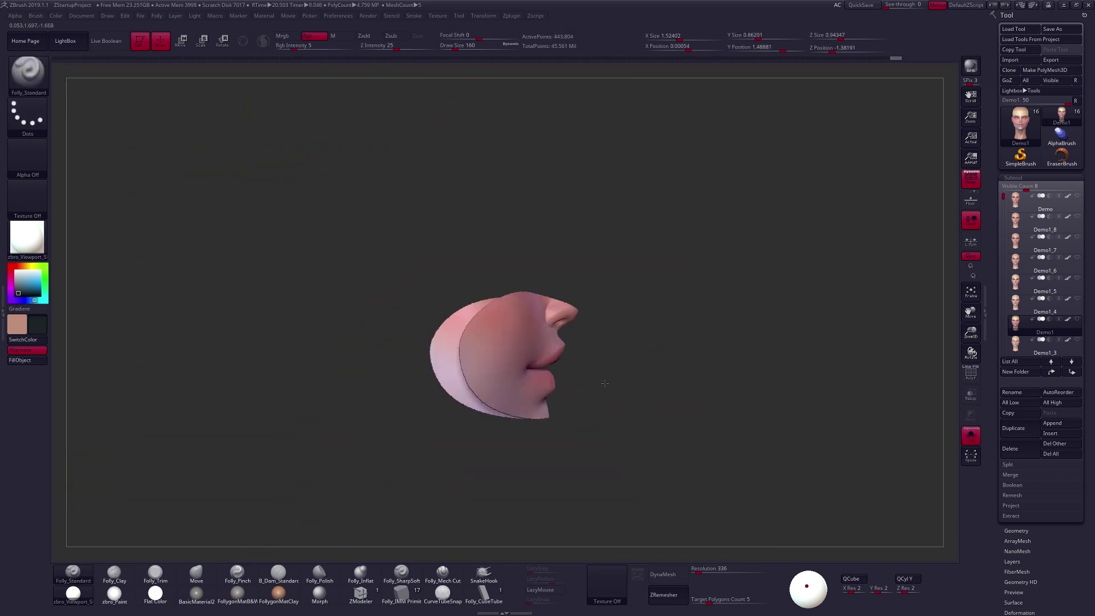
mouse_move(605, 383)
left_mouse_down()
mouse_move(548, 395)
mouse_move(542, 362)
mouse_move(406, 392)
mouse_move(577, 372)
mouse_move(525, 371)
mouse_move(510, 390)
left_mouse_up()
key("ctrl+shift")
mouse_move(518, 387)
left_mouse_down()
mouse_move(509, 428)
mouse_move(503, 305)
mouse_move(606, 397)
mouse_move(570, 495)
left_mouse_up()
Mask the surface around the mouth opening so only the mouth interior stays editable, and unhide the whole head.
key("ctrl")
mouse_move(605, 474)
left_mouse_down()
mouse_move(572, 377)
mouse_move(536, 367)
left_mouse_up()
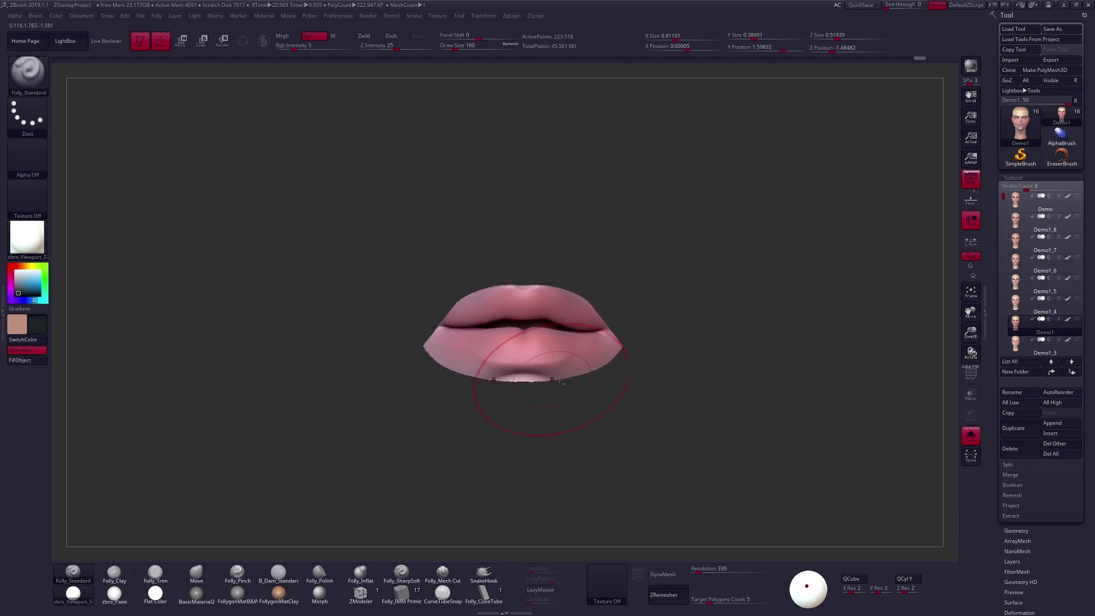
left_click(590, 407, "ctrl")
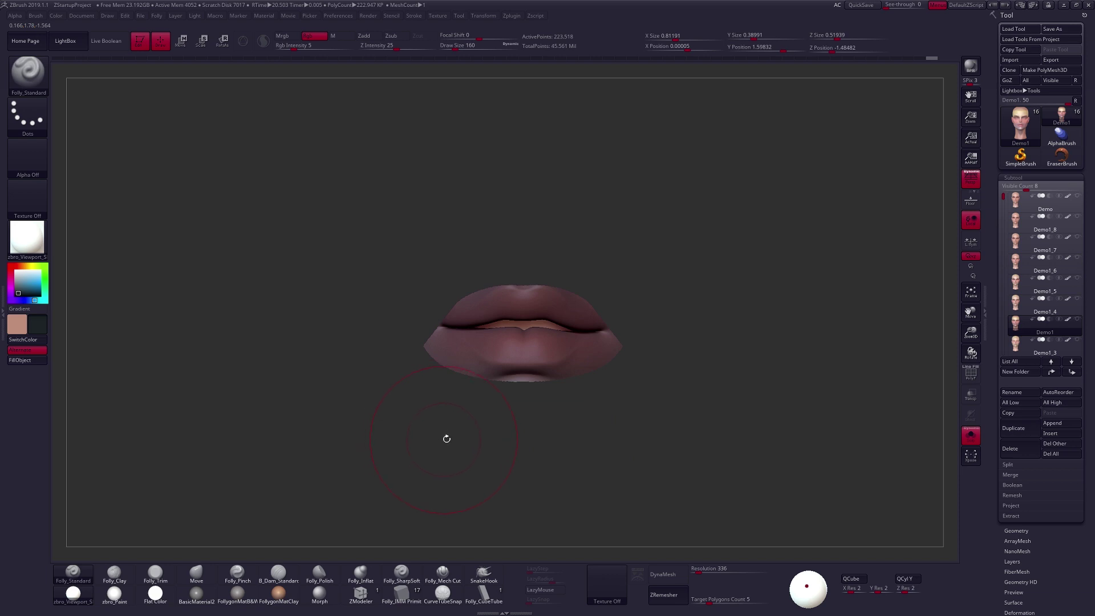
left_click(470, 439, "ctrl")
left_click(440, 444, "ctrl+shift")
left_click(285, 423, "ctrl")
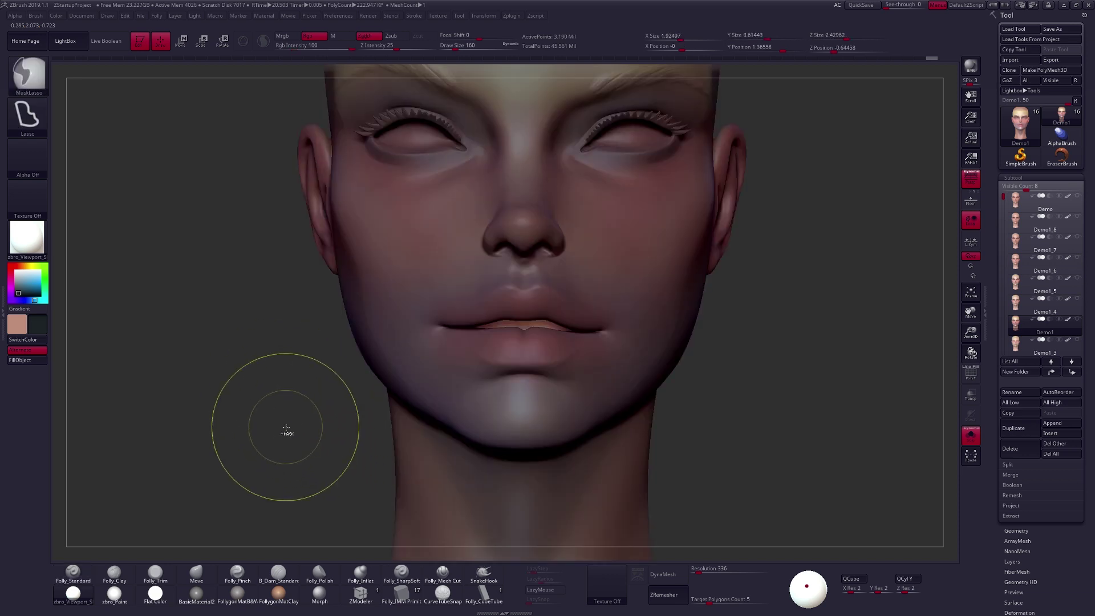
Fill the unmasked mouth interior with the dark teal at an Rgb Intensity of 100, and return the intensity to 5.
left_click(37, 360)
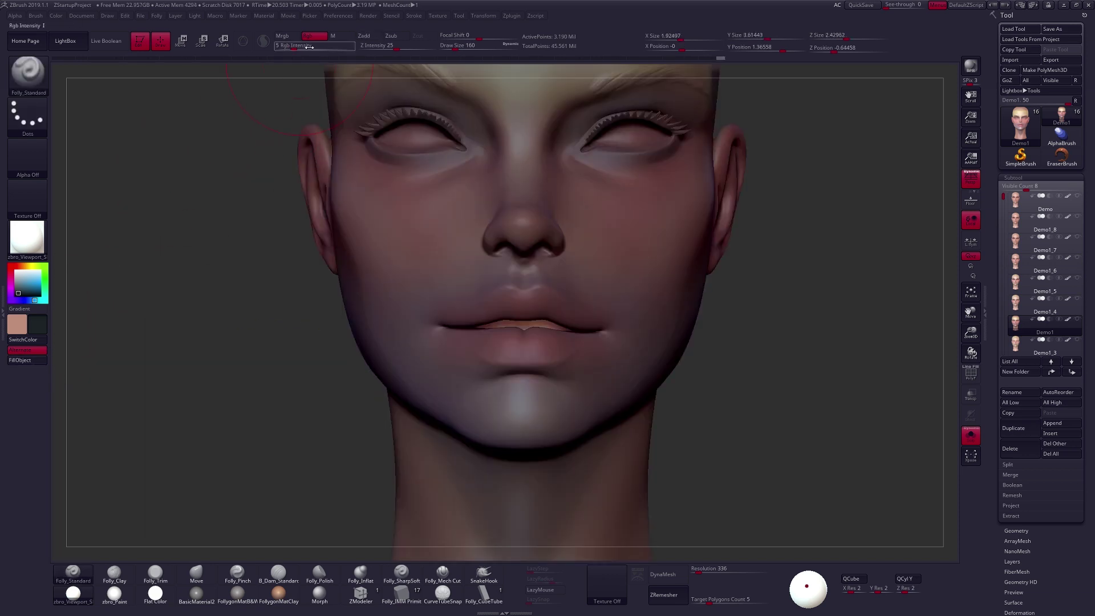
type("100")
key("Return")
left_click(39, 360)
left_click(316, 45)
type("4")
key("Tab")
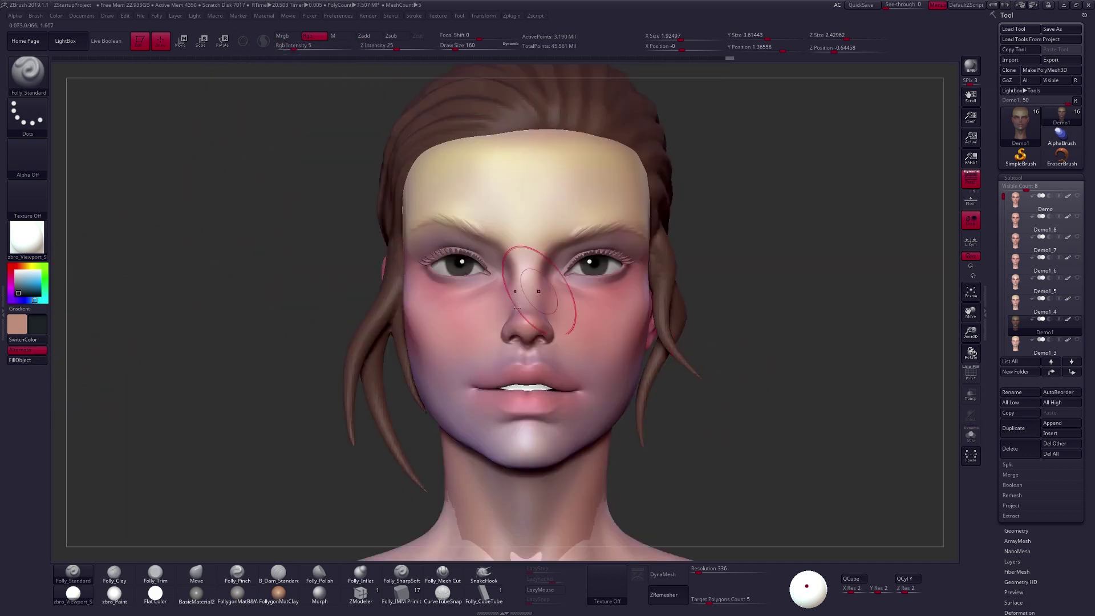
Shade beside the nostril wings with the dark teal at a draw size of 113.
left_click_drag(925, 129, 921, 138)
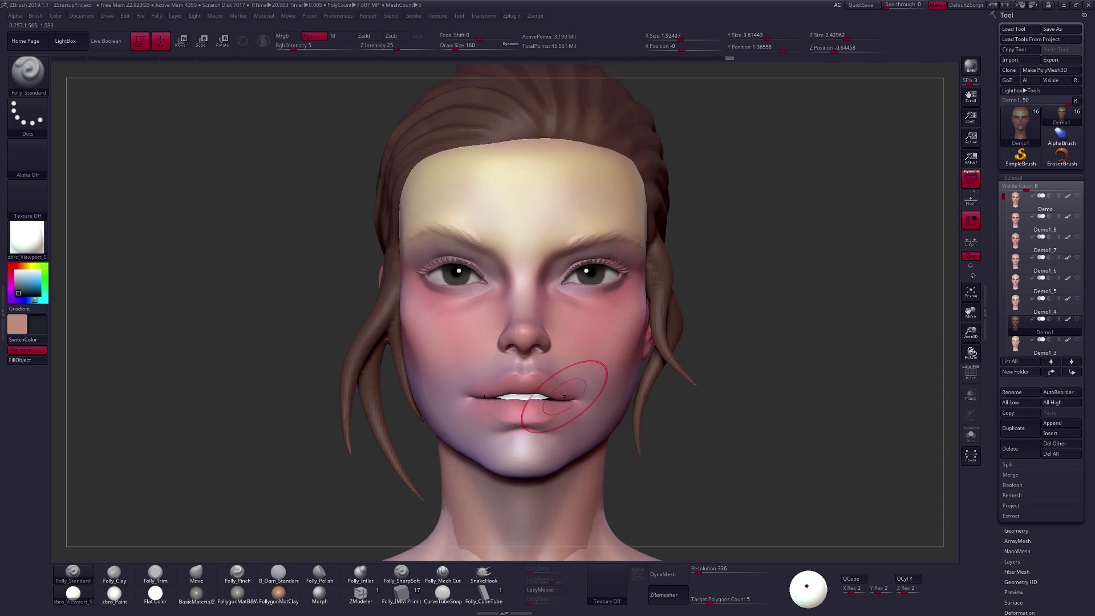
left_click_drag(753, 404, 716, 433)
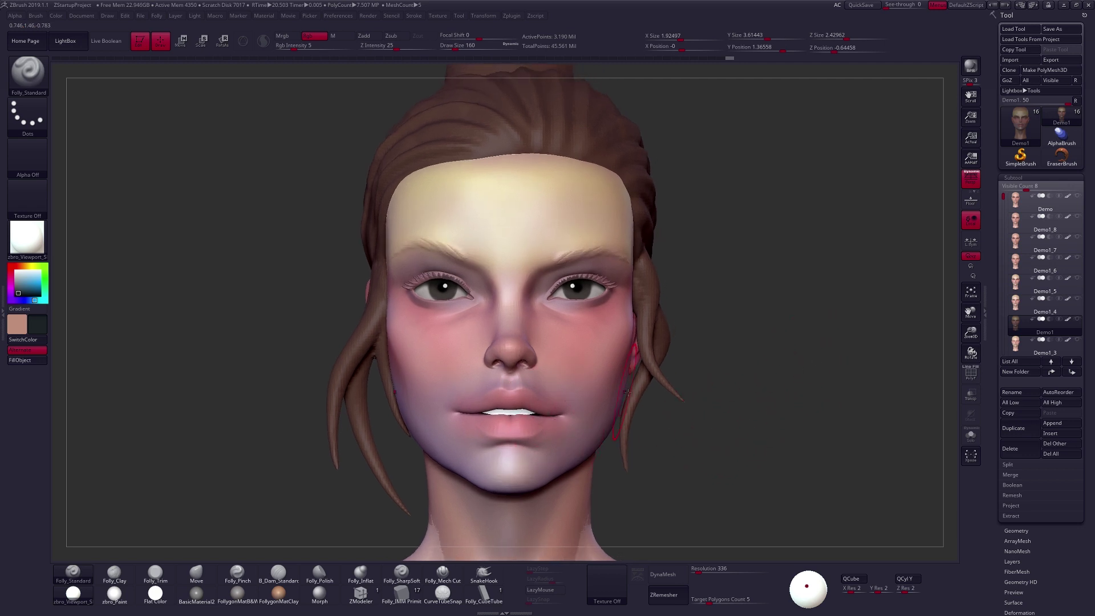
left_click_drag(693, 411, 700, 408)
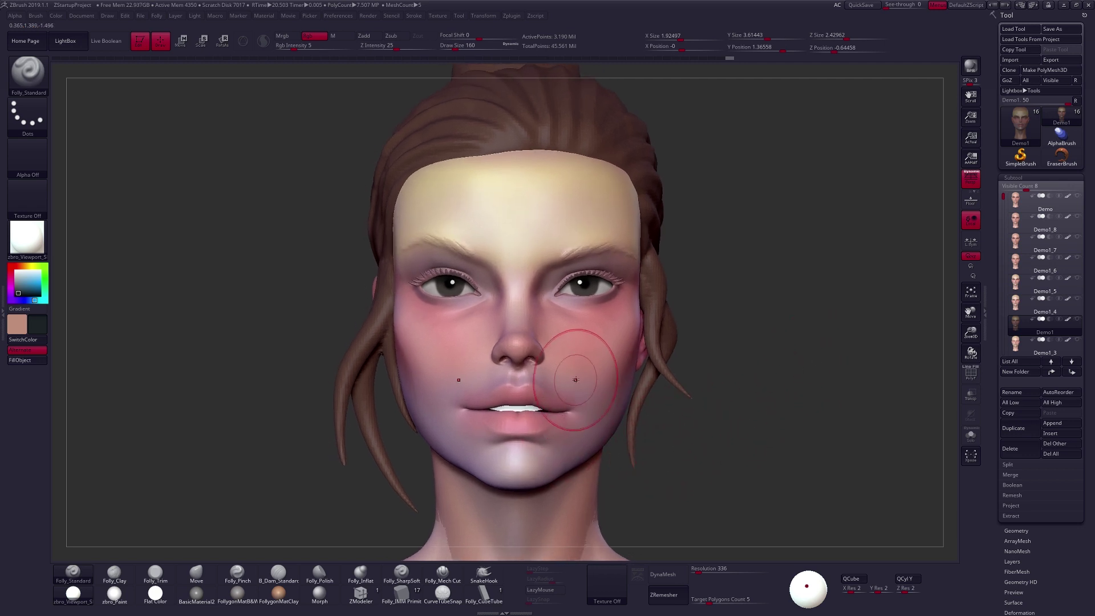
key("space")
left_click(583, 369)
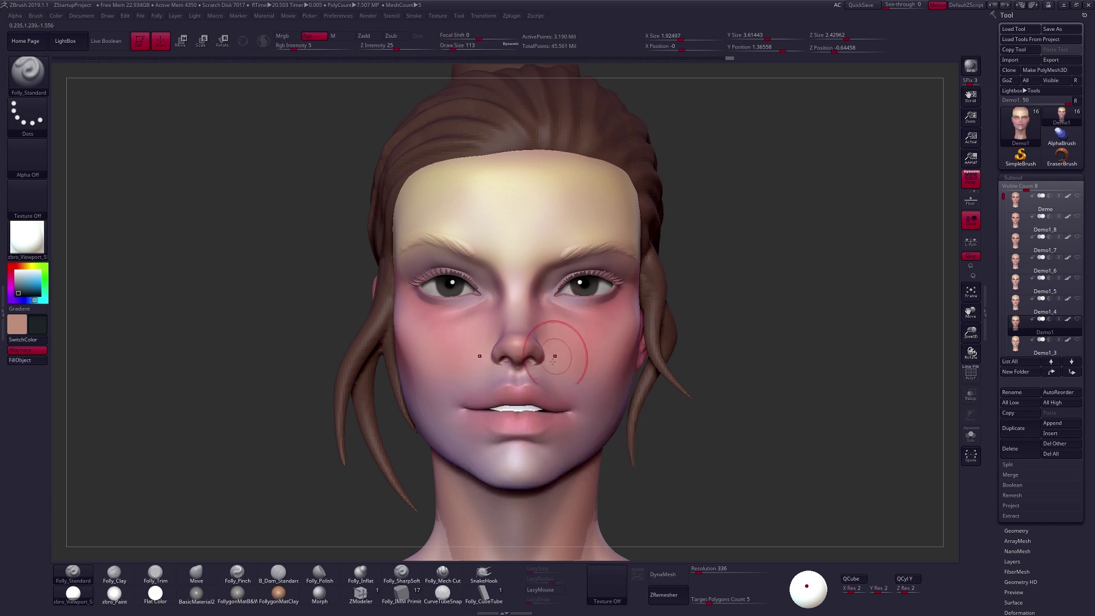
mouse_move(563, 360)
left_mouse_down()
mouse_move(536, 331)
mouse_move(532, 364)
mouse_move(531, 351)
left_mouse_up()
Darken the nostrils and the area just beneath the nose with the dark teal at a draw size of 43.
key("space")
left_click(532, 358)
key("space")
left_click(531, 355)
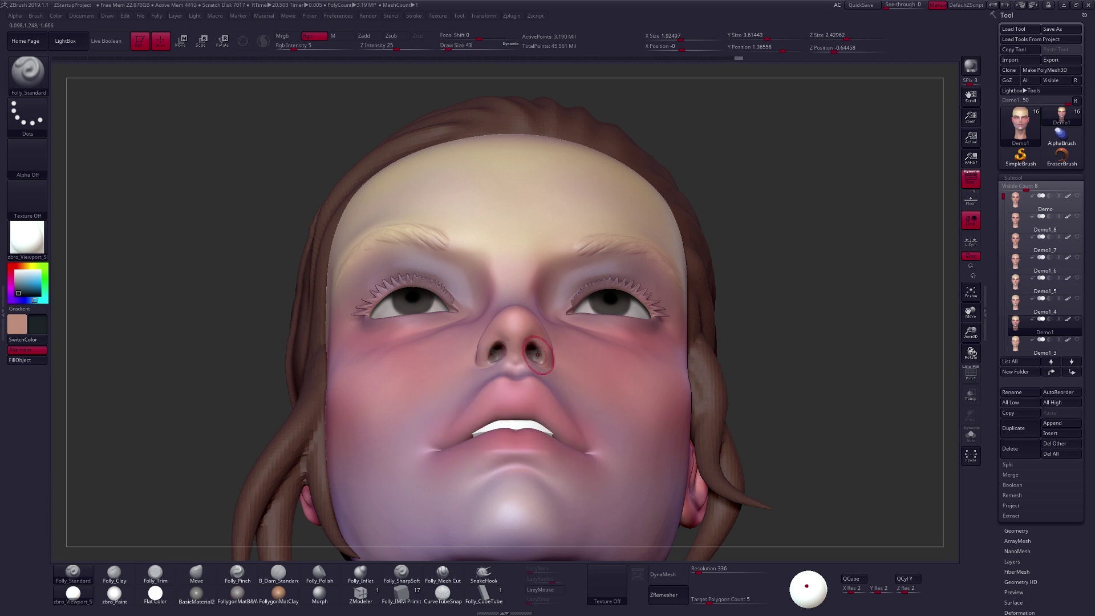
left_click_drag(539, 363, 523, 359)
left_click_drag(541, 394, 521, 390)
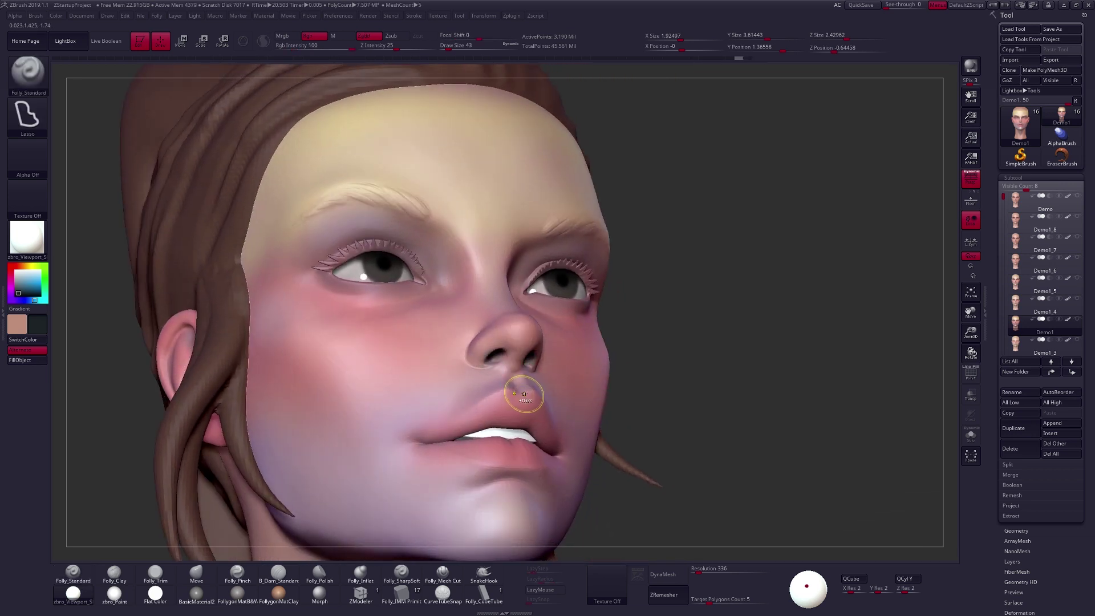
Shade the underside of the nose and the philtrum with the dark teal at a draw size of 81.
mouse_move(513, 349)
left_mouse_down()
mouse_move(499, 360)
mouse_move(512, 371)
left_mouse_up()
key("space")
key("space")
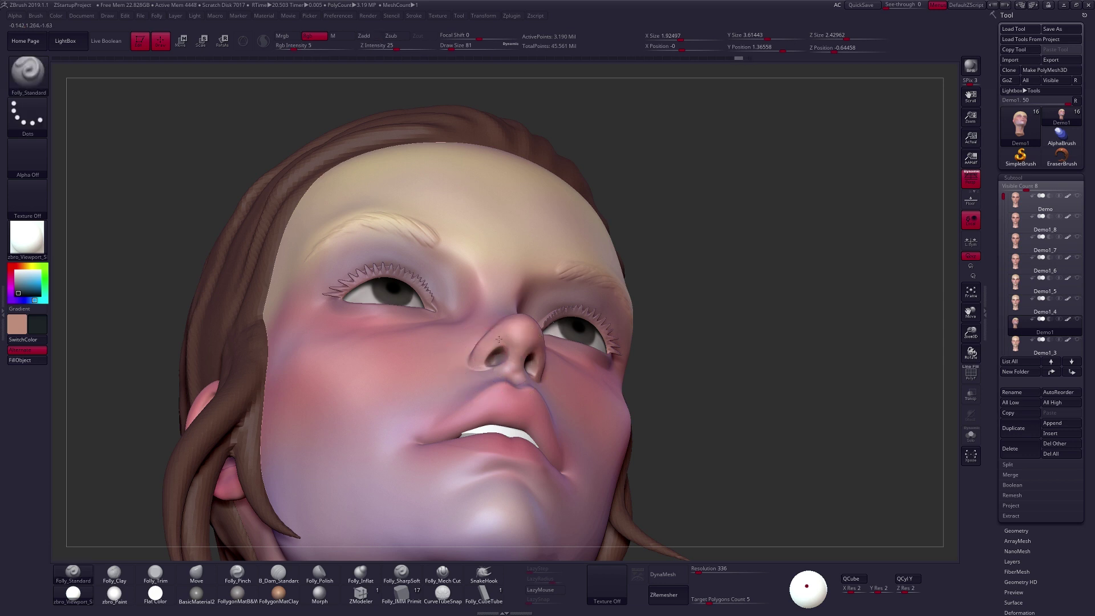
mouse_move(511, 354)
left_mouse_down()
mouse_move(527, 401)
mouse_move(535, 381)
mouse_move(519, 378)
left_mouse_up()
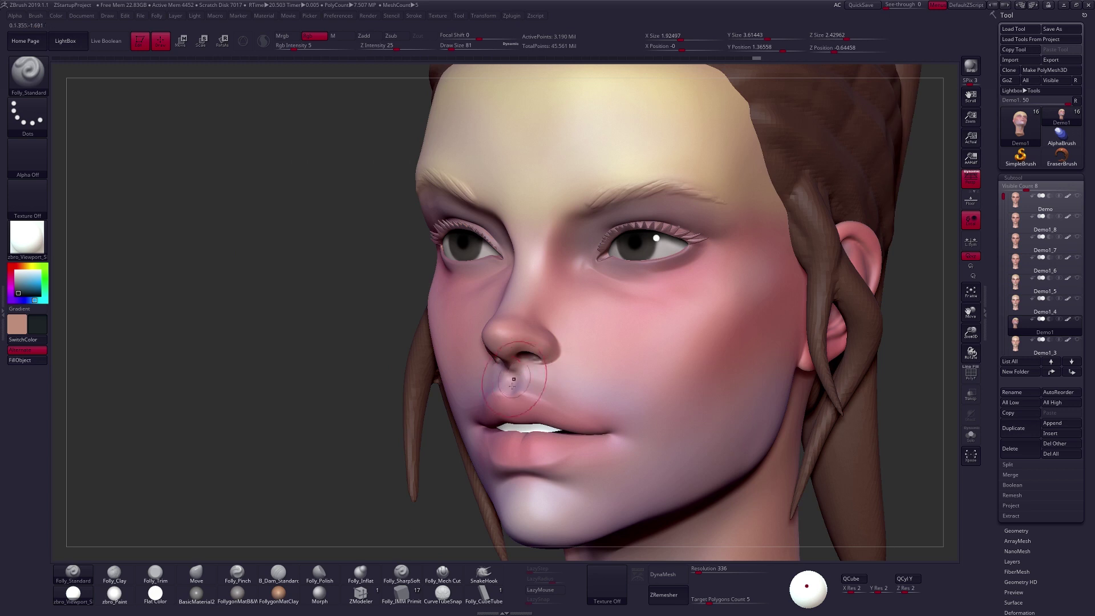
key("ctrl")
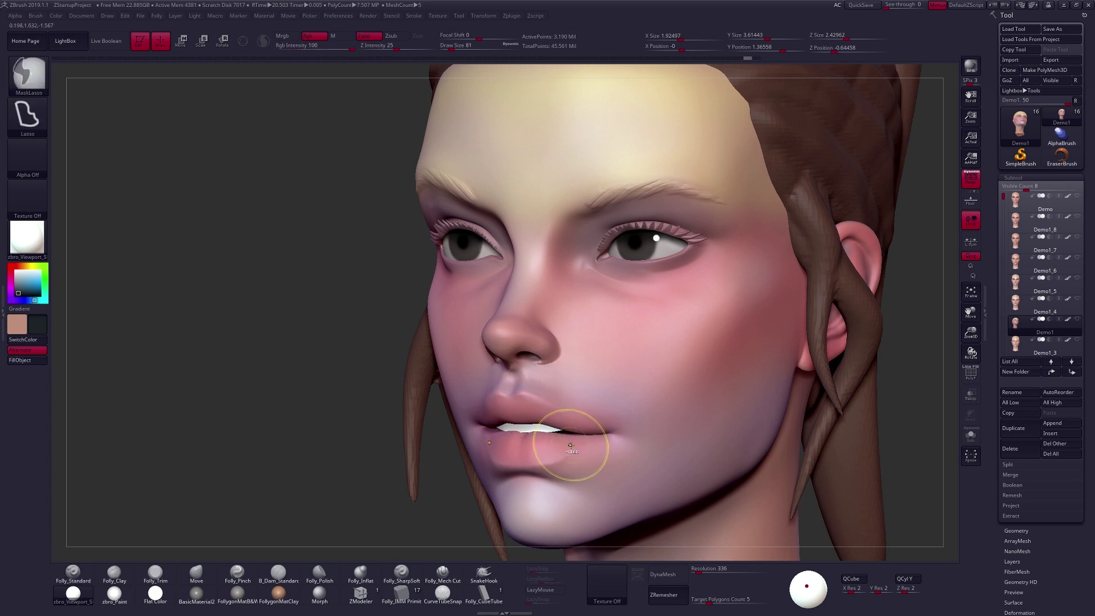
left_click_drag(635, 366, 577, 399)
Shade the upper eyelids and eye sockets with the dark teal at a draw size of 67.
left_click_drag(631, 289, 679, 285)
key("space")
left_click_drag(623, 261, 619, 262)
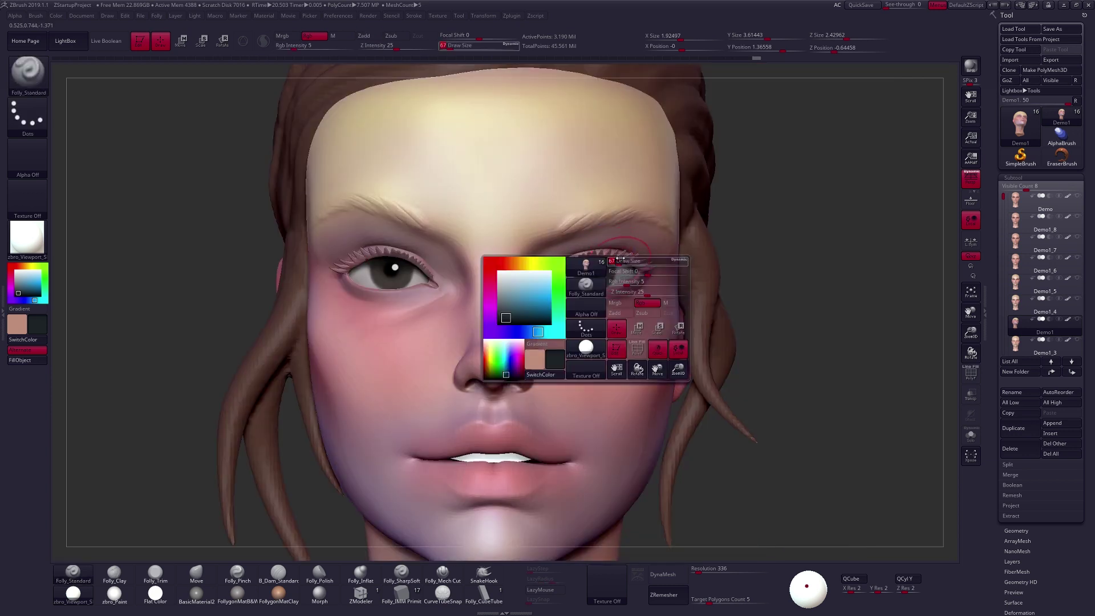
mouse_move(629, 289)
left_mouse_down()
mouse_move(639, 271)
mouse_move(635, 280)
left_mouse_up()
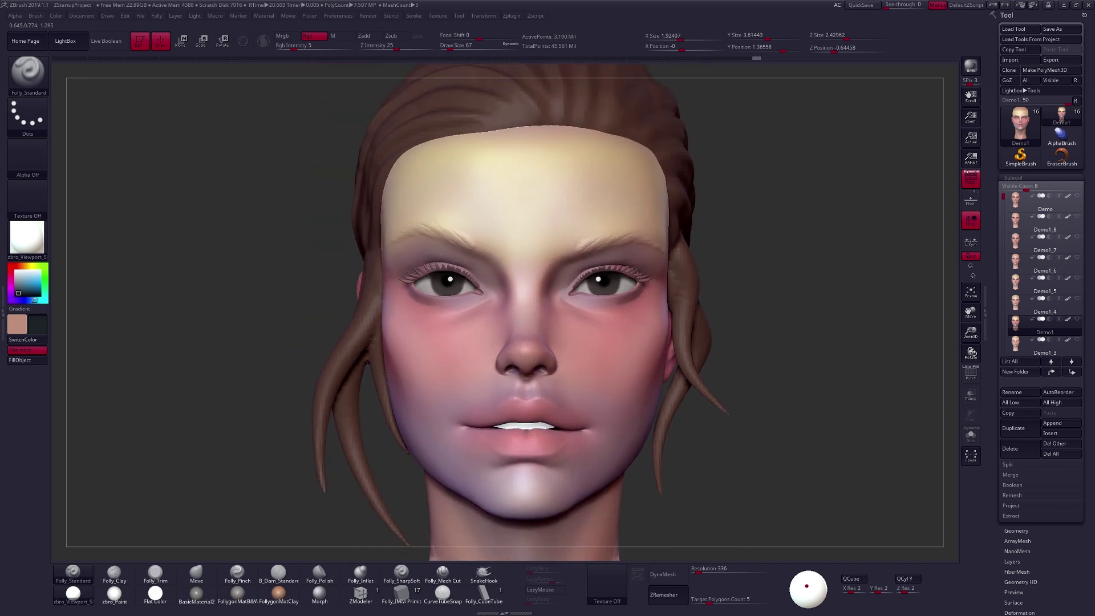
mouse_move(607, 266)
left_mouse_down()
mouse_move(586, 277)
mouse_move(644, 277)
left_mouse_up()
Deepen the shading under the eyes and at their outer corners with a draw size of 54.
key("space")
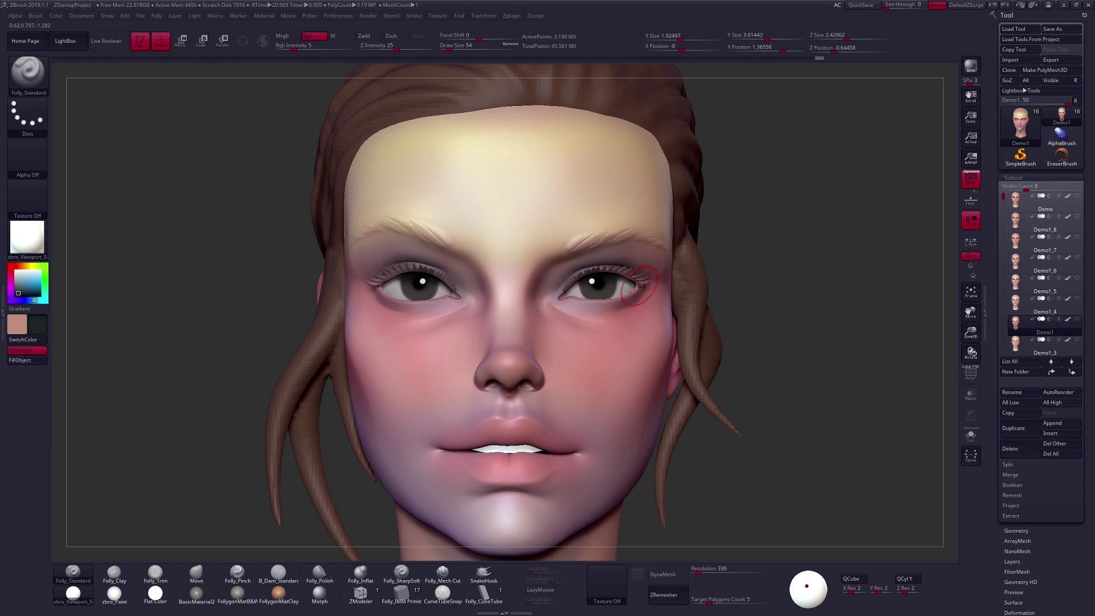
mouse_move(629, 314)
left_mouse_down()
mouse_move(625, 294)
mouse_move(624, 317)
left_mouse_up()
key("shift")
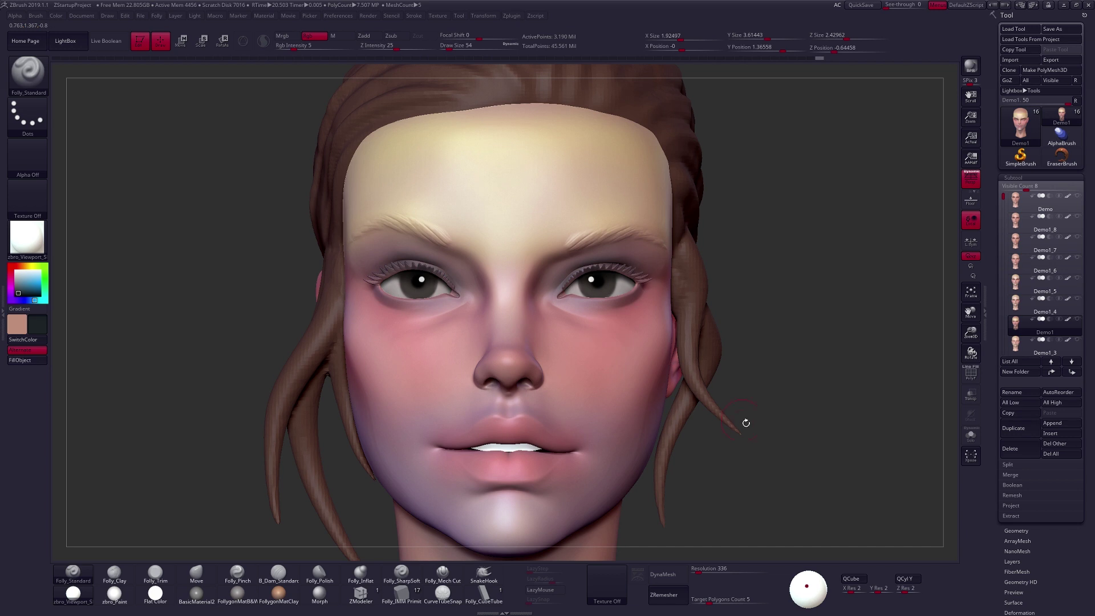
left_click_drag(764, 434, 763, 433)
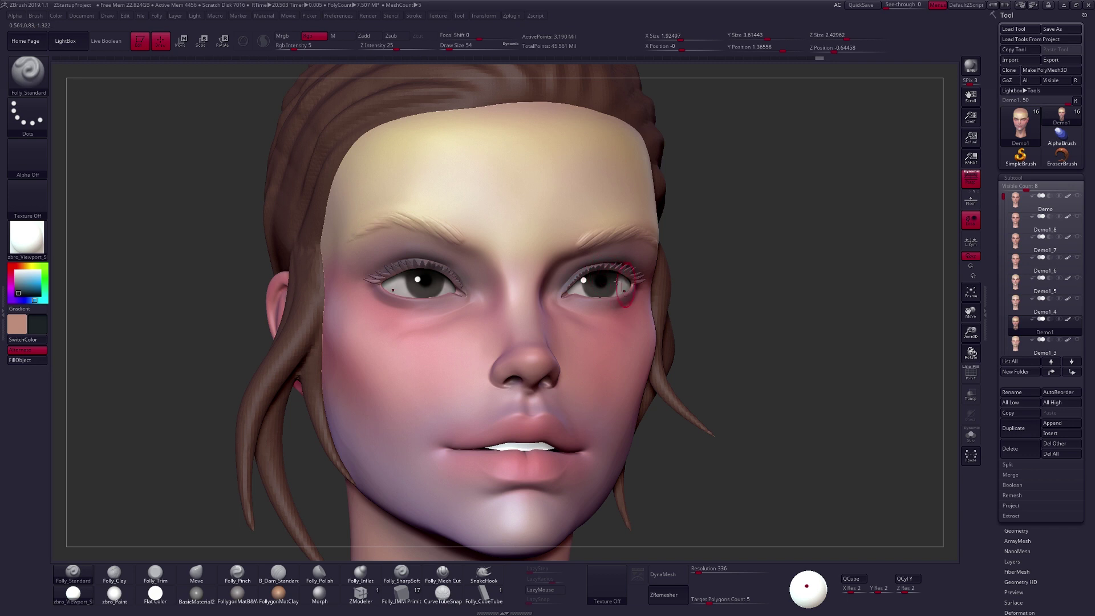
left_click_drag(617, 281, 626, 275)
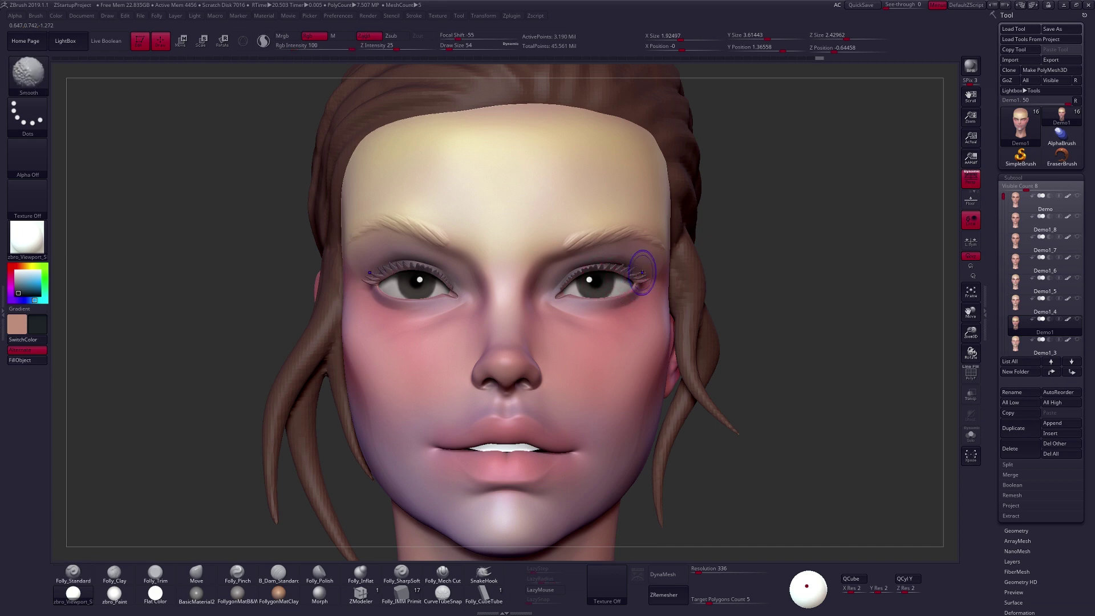
Check the polygroups of the head, isolate the eyelashes, and colour them black.
key("shift+f")
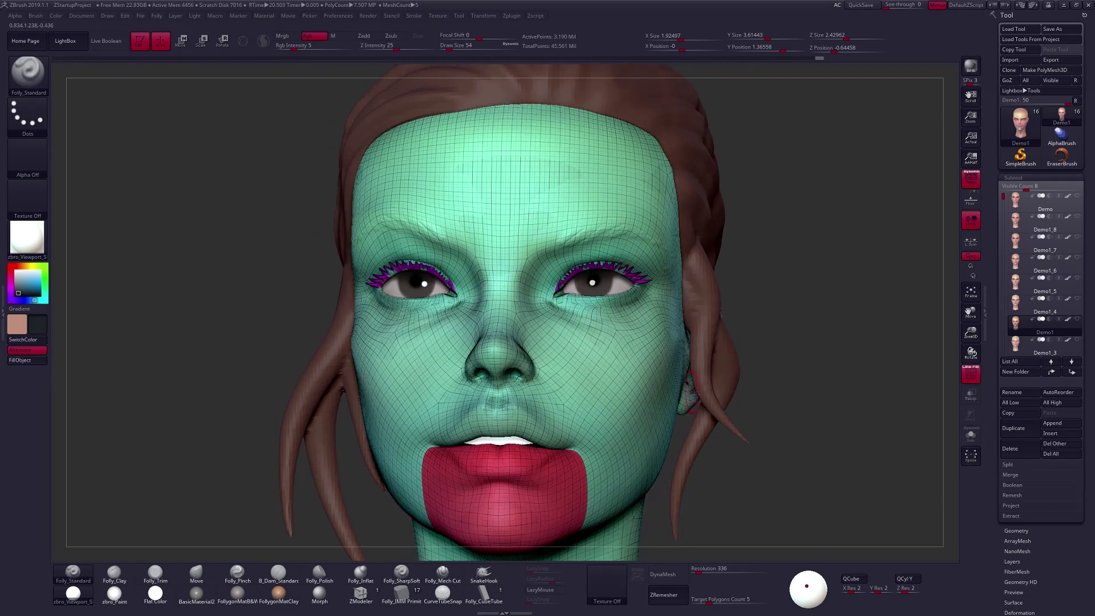
key("shift+f")
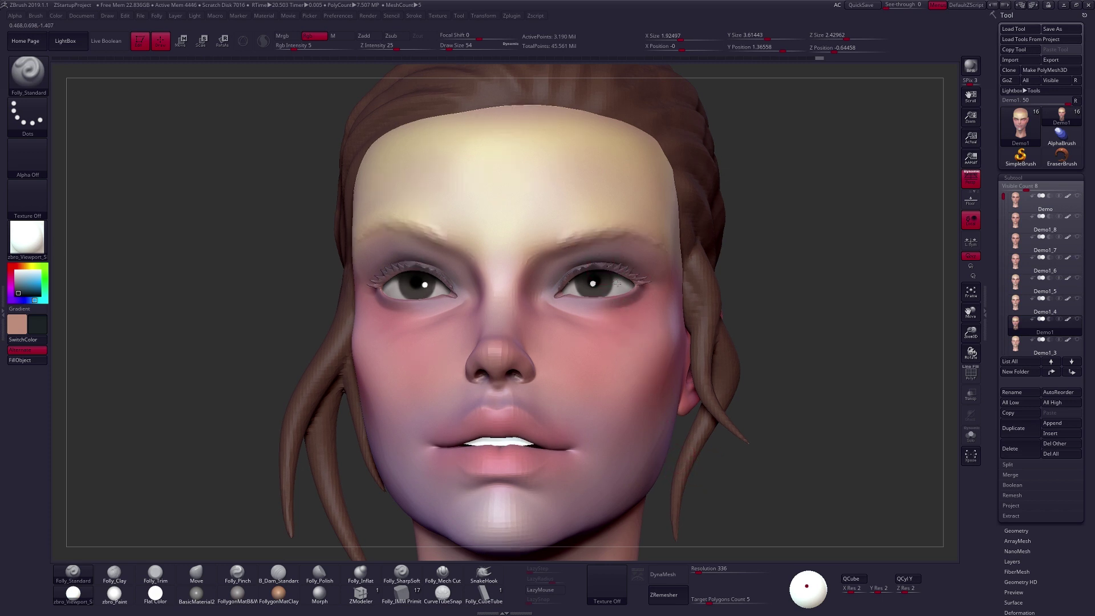
scroll(603, 261, "up", 5)
key("space")
left_click(639, 279)
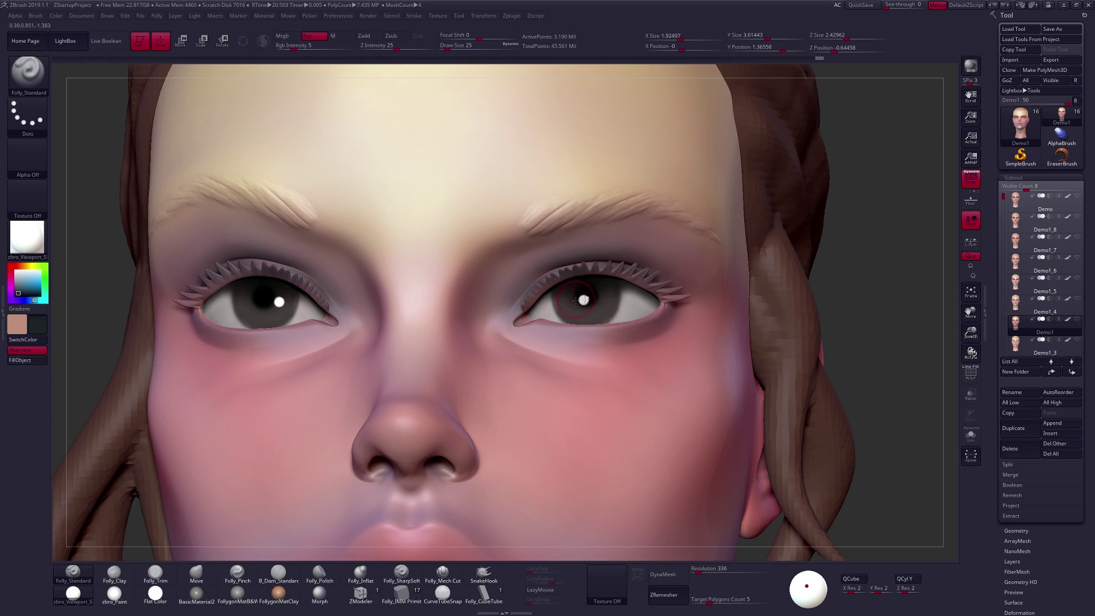
key("ctrl+shift")
mouse_move(593, 311)
left_mouse_down()
mouse_move(699, 297)
mouse_move(610, 252)
mouse_move(521, 271)
mouse_move(498, 312)
mouse_move(553, 308)
left_mouse_up()
key("alt+shift+s")
left_click_drag(616, 353, 640, 289)
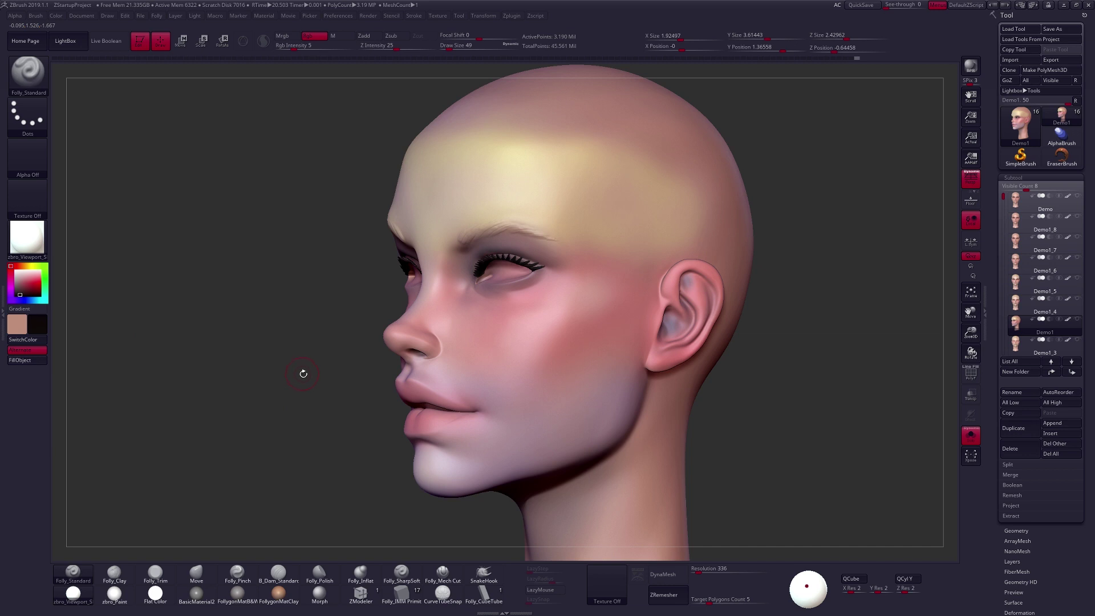
Bring back the hair and eyes, sample the pinkish red from the ear, and paint the ear with it at a draw size of 49.
key("alt+shift+s")
left_click_drag(705, 301, 649, 319)
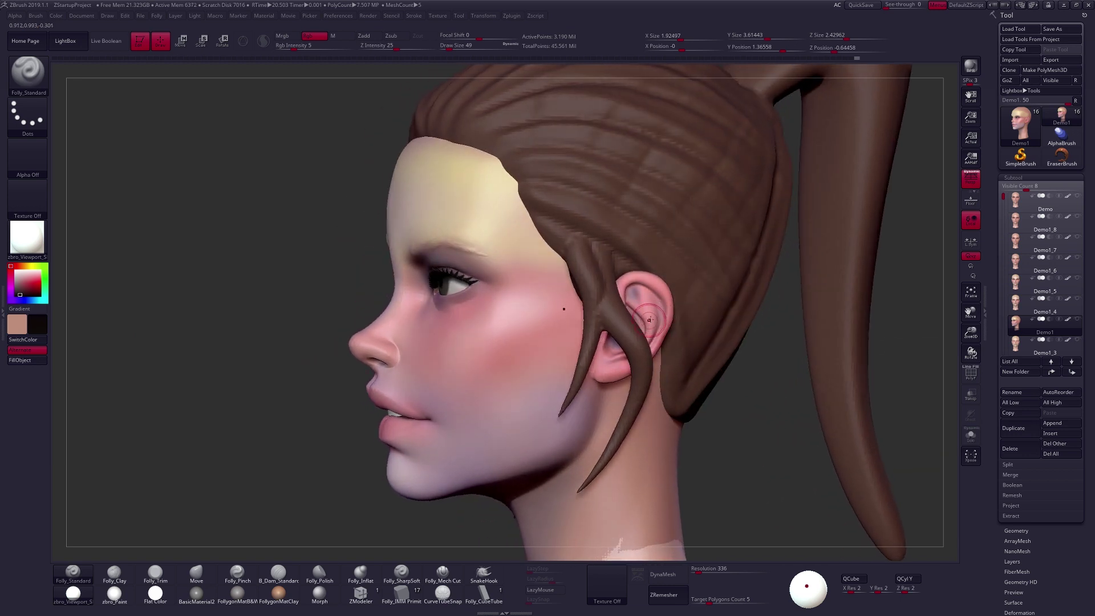
key("c")
left_click_drag(649, 320, 689, 317)
left_click_drag(634, 360, 631, 343)
left_click_drag(691, 414, 734, 440)
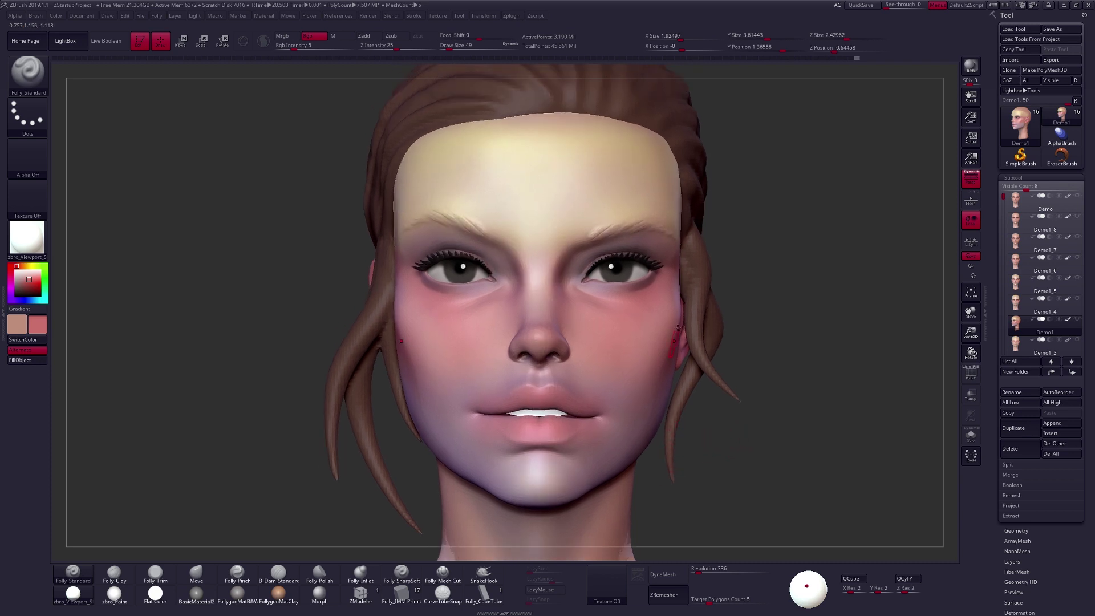
Sample the dark brown from the hair and paint it over the eyebrows at a draw size of 21.
left_click_drag(640, 322, 632, 327)
left_click_drag(782, 444, 800, 428)
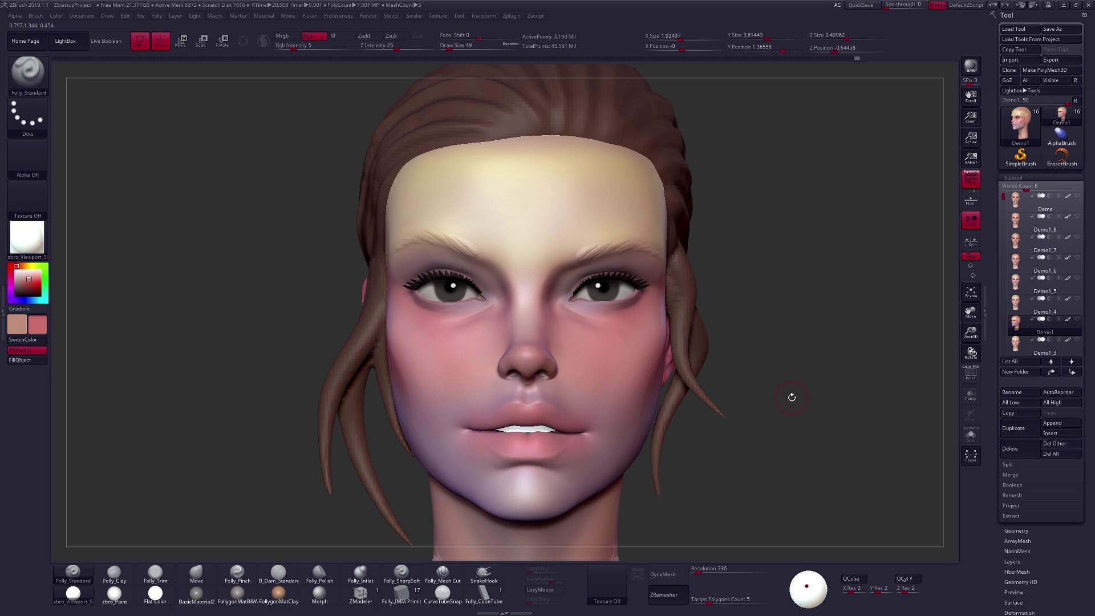
left_click(1044, 286)
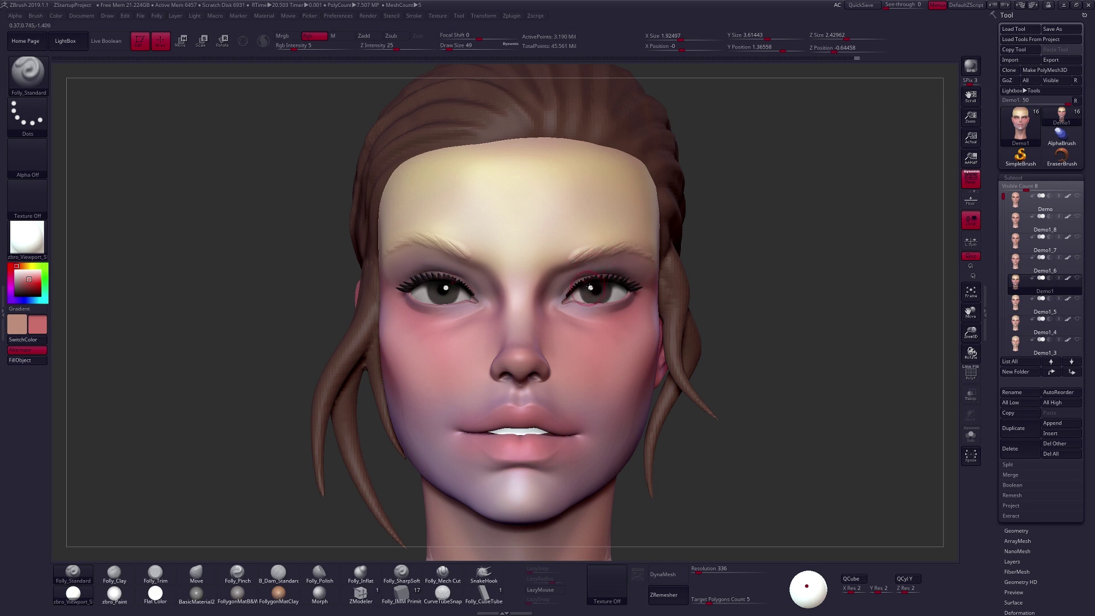
key("c")
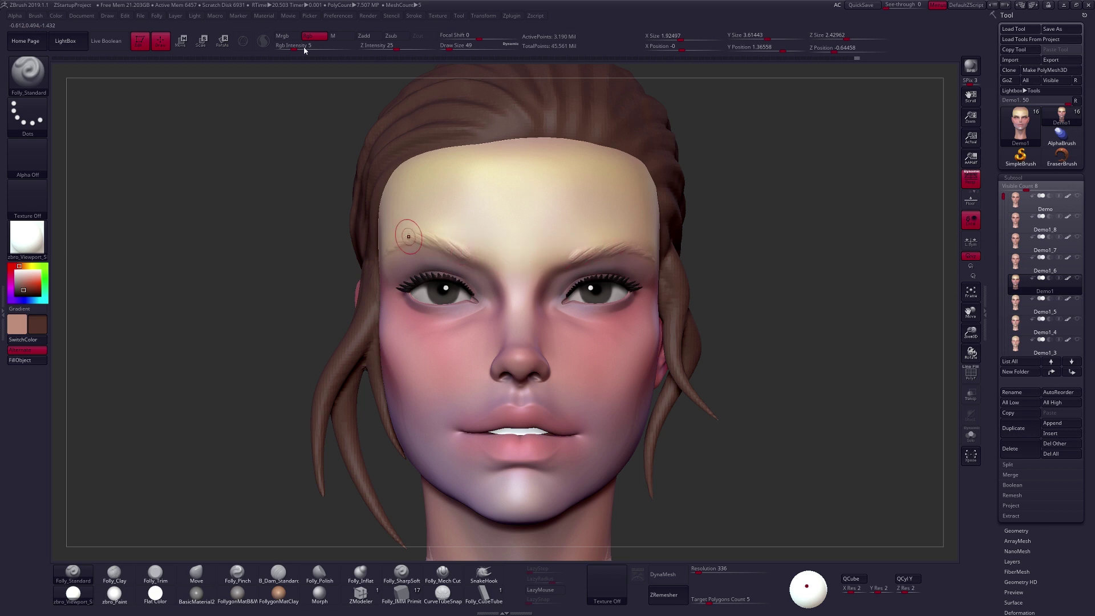
mouse_move(294, 46)
left_mouse_down()
mouse_move(312, 46)
mouse_move(294, 47)
left_mouse_up()
key("space")
mouse_move(583, 263)
left_mouse_down()
mouse_move(550, 266)
mouse_move(579, 256)
mouse_move(569, 257)
left_mouse_up()
key("space")
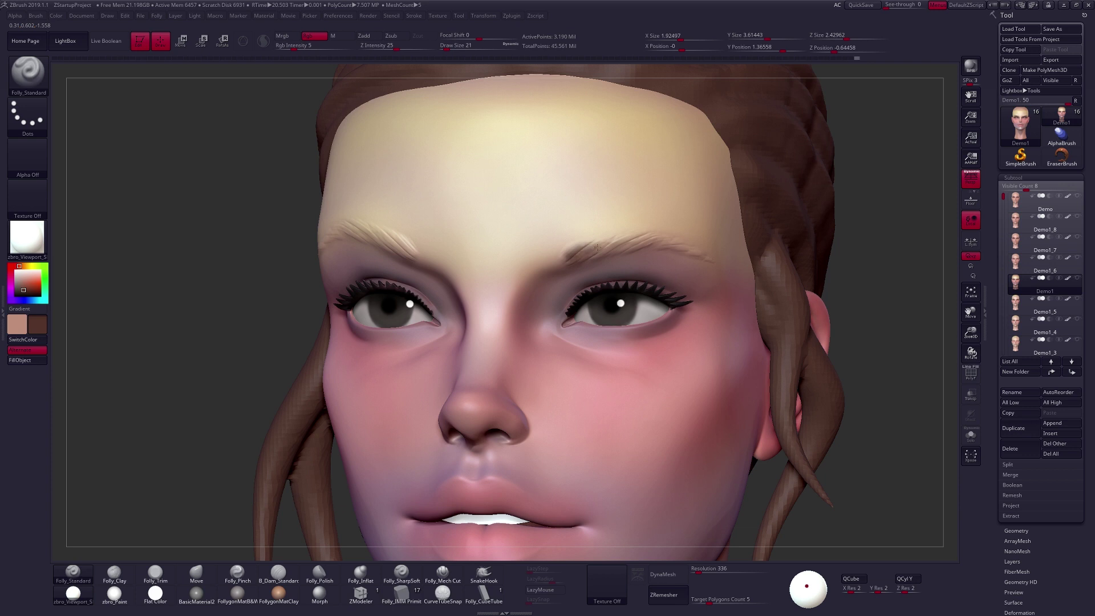
left_click_drag(620, 243, 634, 246)
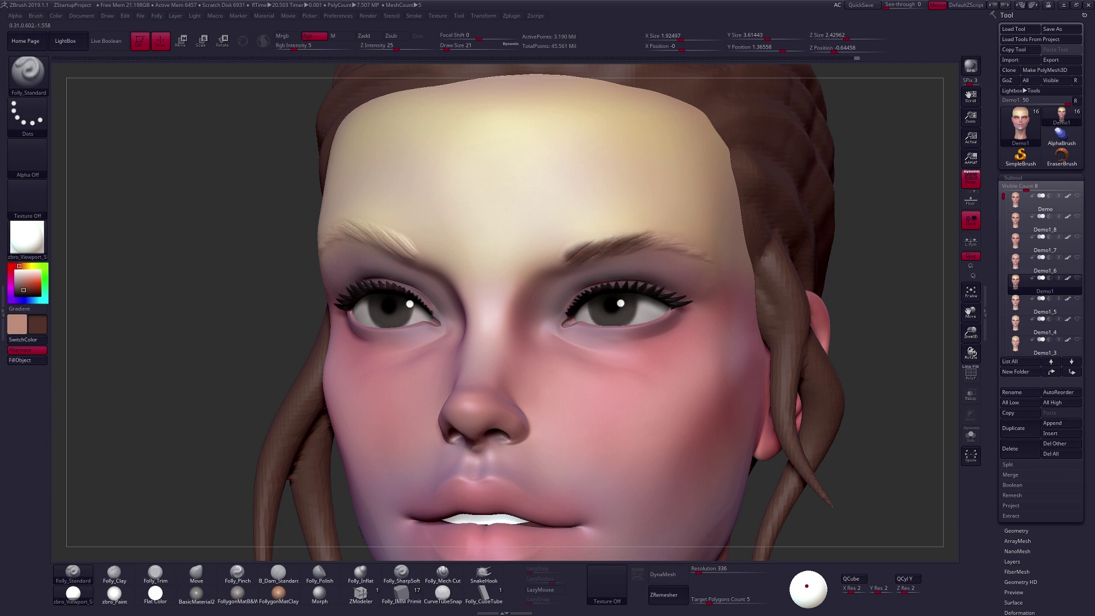
Darken the eyebrows out to their tapered tails with the brown at a draw size of 14.
left_click_drag(590, 263, 539, 264)
key("space")
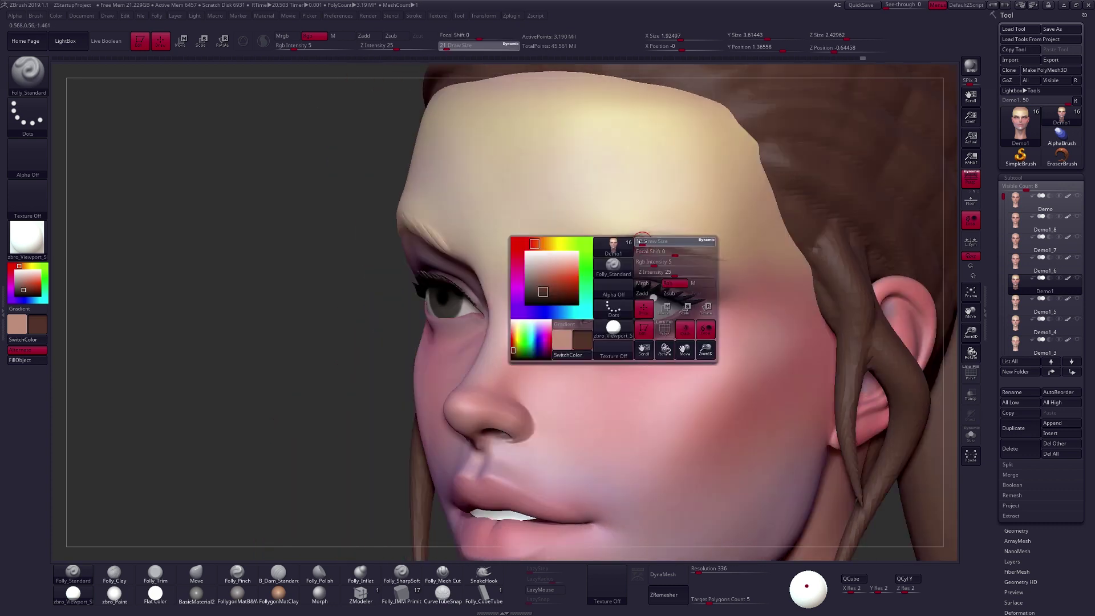
left_click_drag(665, 243, 659, 240)
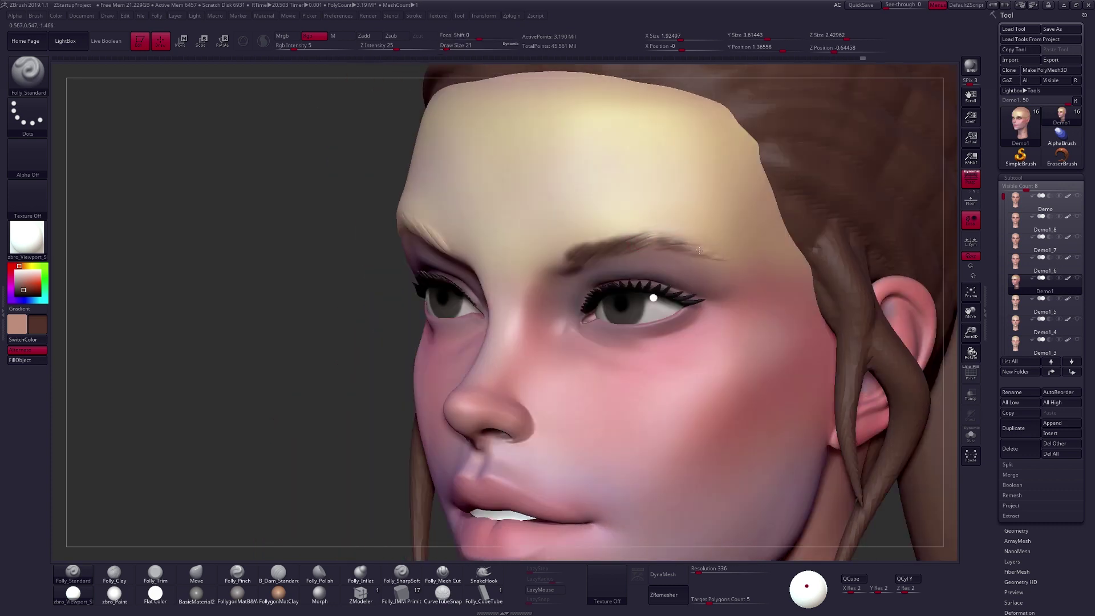
key("space")
mouse_move(723, 257)
left_mouse_down()
mouse_move(667, 256)
mouse_move(700, 250)
left_mouse_up()
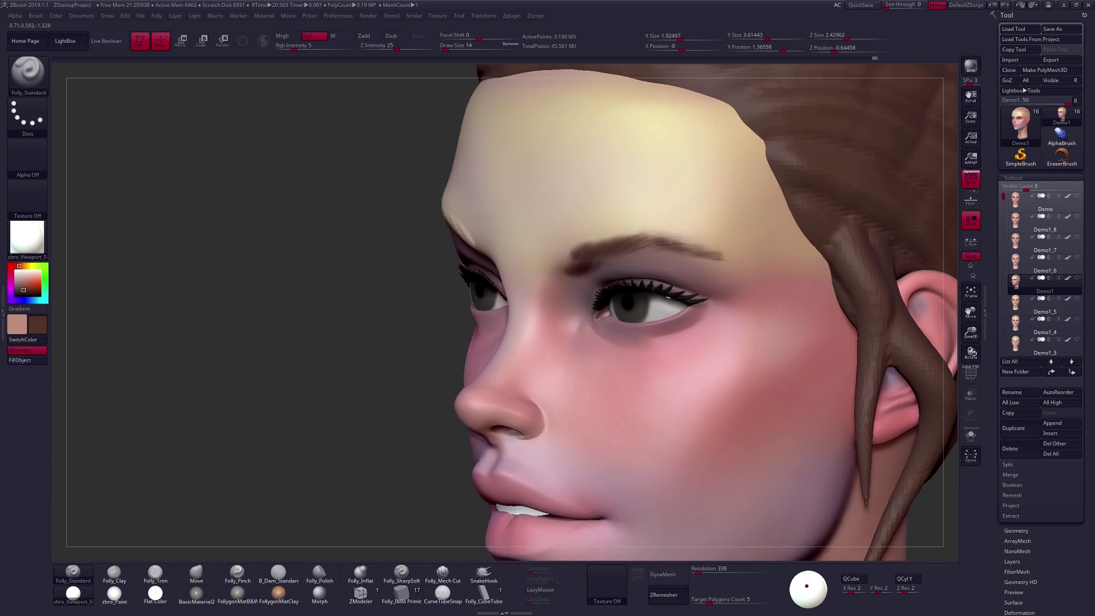
left_click_drag(648, 244, 587, 253)
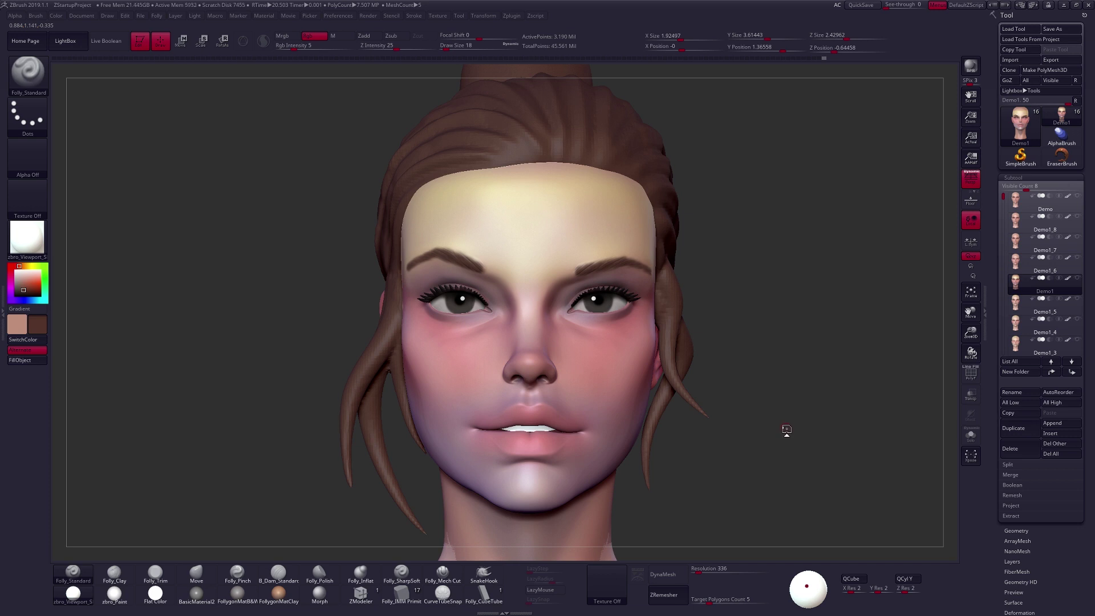
Sample the light skin tone from the forehead and clean up the eyebrow edges at a draw size of 18.
key("bracketright")
key("bracketright")
key("bracketright")
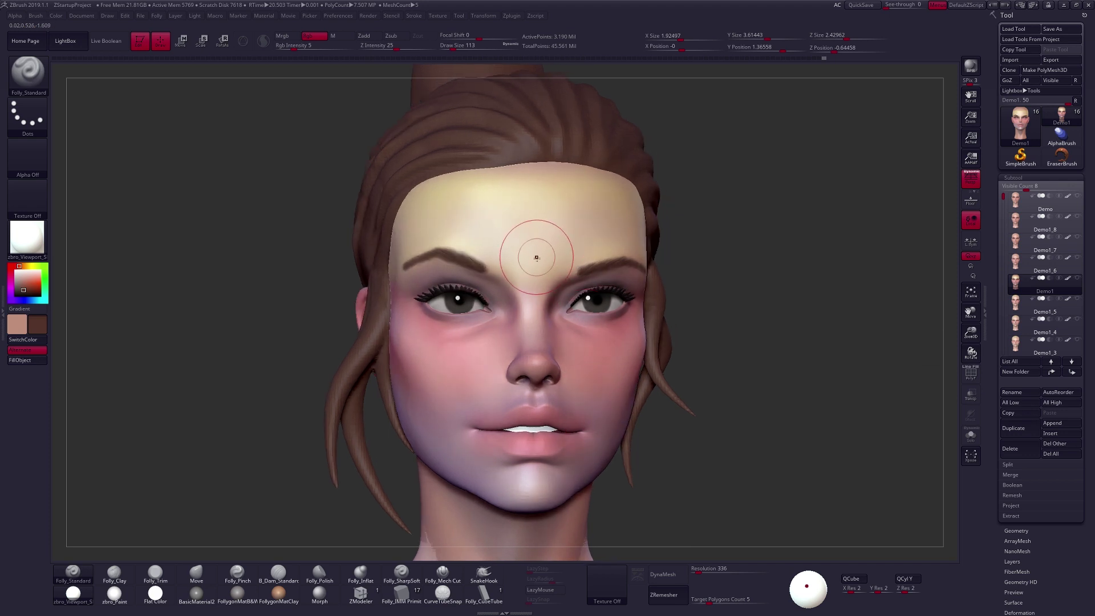
key("c")
key("space")
left_click_drag(545, 259, 514, 285)
mouse_move(616, 282)
left_mouse_down()
mouse_move(547, 294)
mouse_move(560, 304)
mouse_move(577, 295)
mouse_move(557, 298)
left_mouse_up()
key("space")
key("space")
key("space")
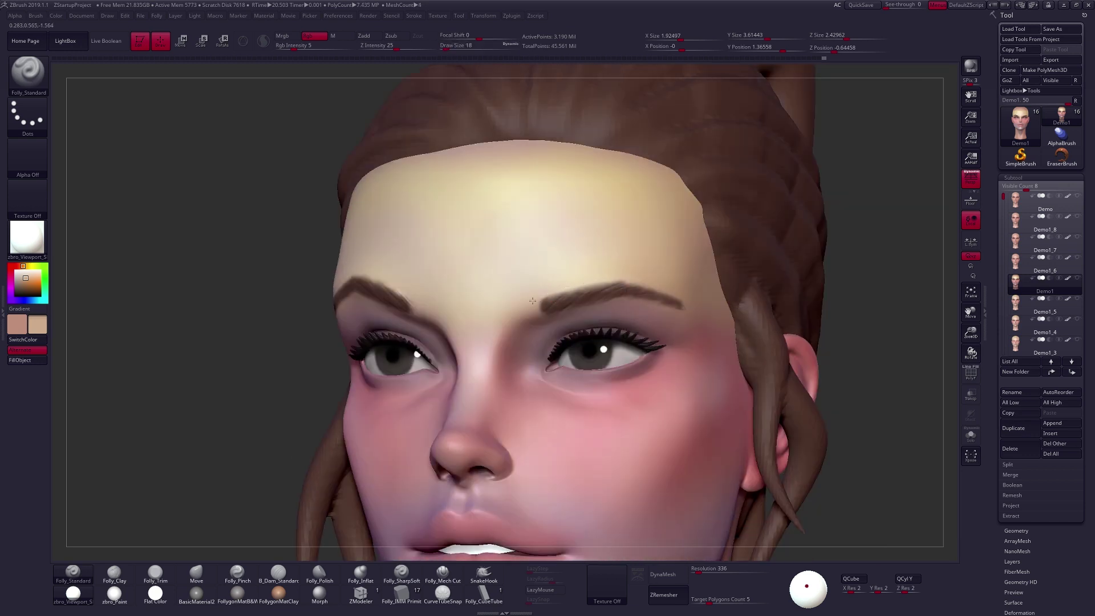
mouse_move(627, 279)
left_mouse_down()
mouse_move(651, 308)
mouse_move(627, 276)
mouse_move(661, 290)
left_mouse_up()
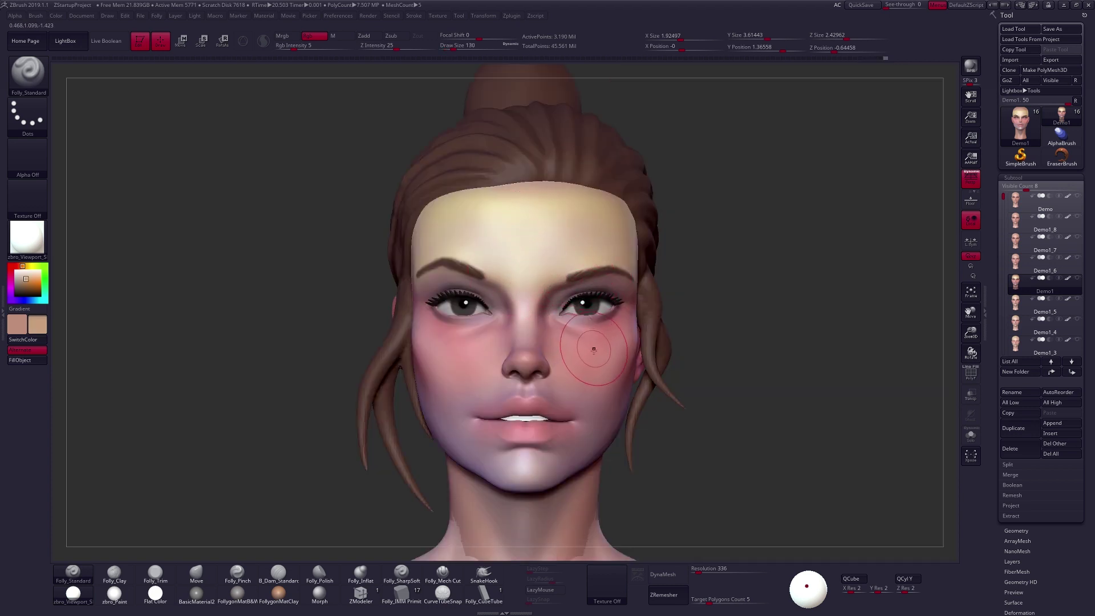
Sample the cheek pink, keep a stronger red as the second colour, and glaze the pink over the face and forehead at a draw size of 192.
mouse_move(626, 387)
left_mouse_down()
mouse_move(643, 383)
mouse_move(607, 358)
left_mouse_up()
key("space")
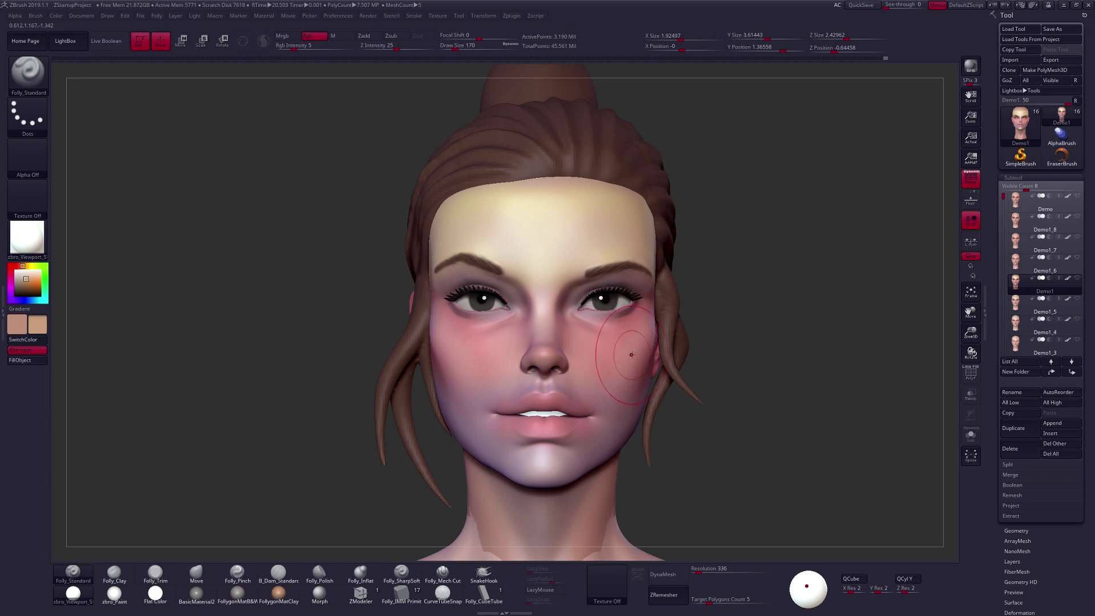
key("c")
key("v")
key("c")
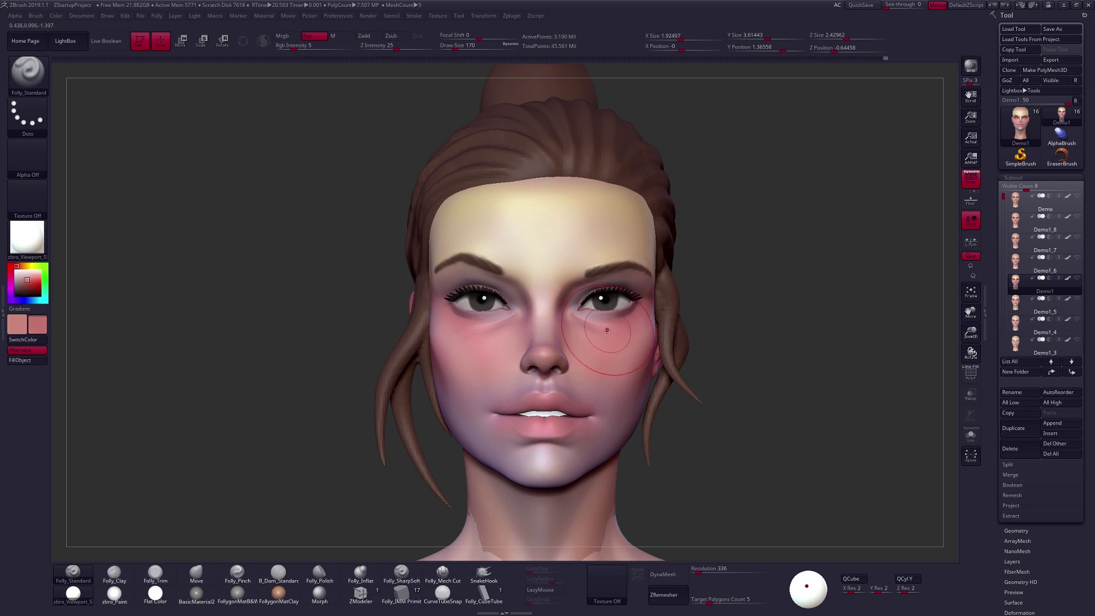
left_click(30, 282)
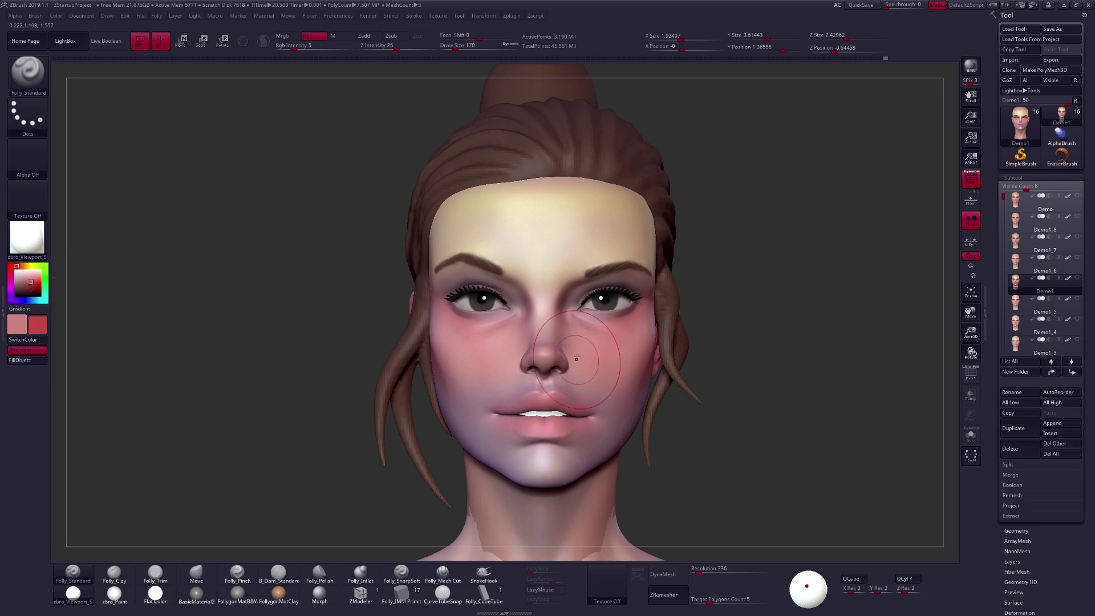
key("v")
key("space")
left_click_drag(586, 310, 554, 332)
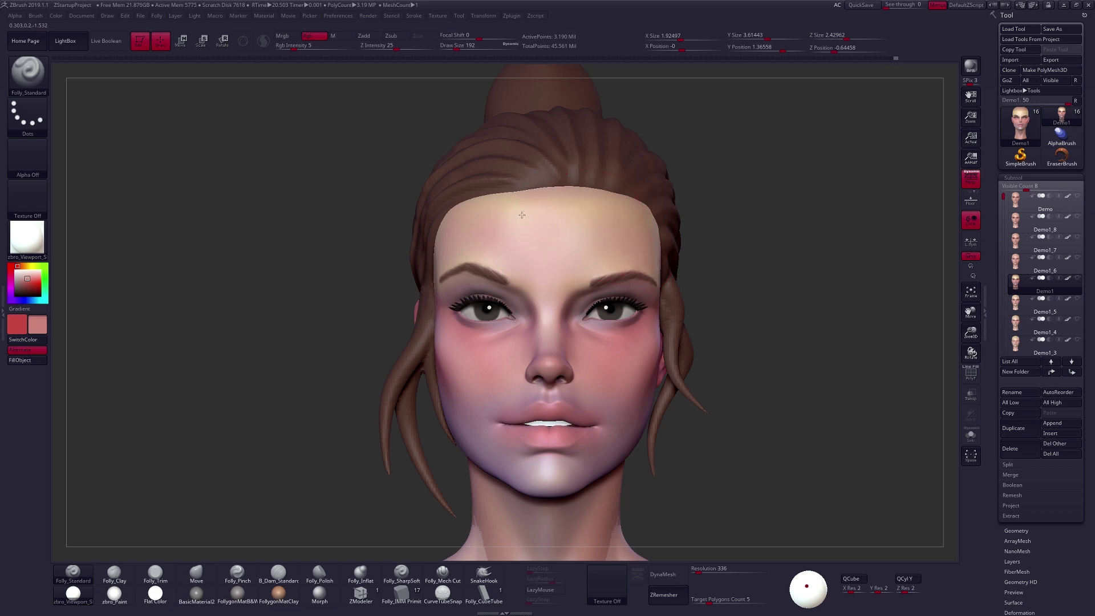
Glaze the pink over the lower cheek, jaw and chin to soften the bluish zone.
mouse_move(598, 338)
left_mouse_down()
mouse_move(608, 313)
mouse_move(537, 330)
left_mouse_up()
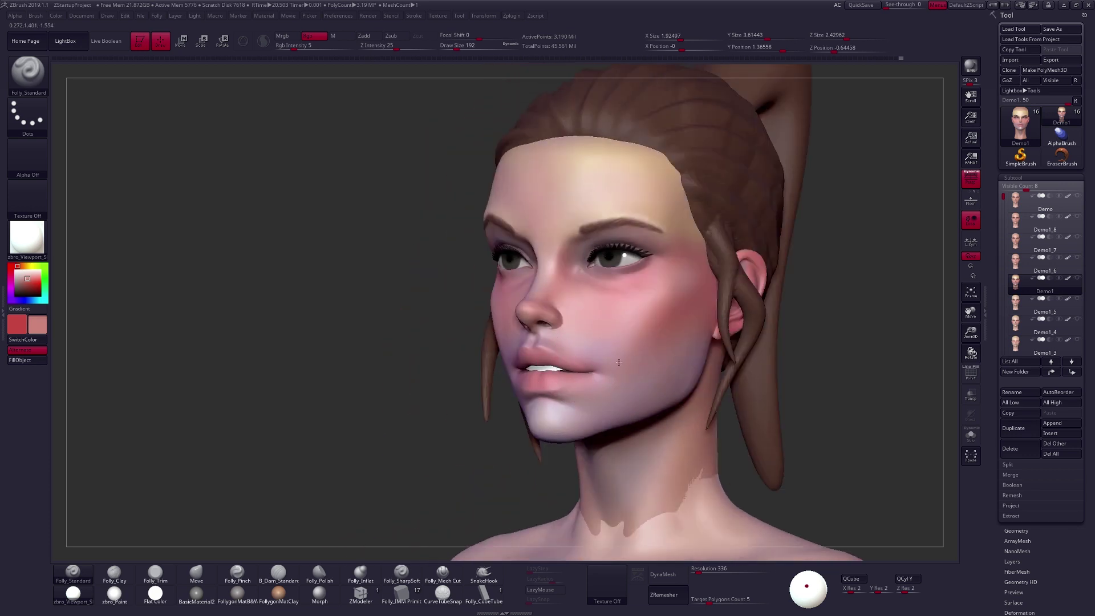
left_click_drag(594, 345, 642, 374)
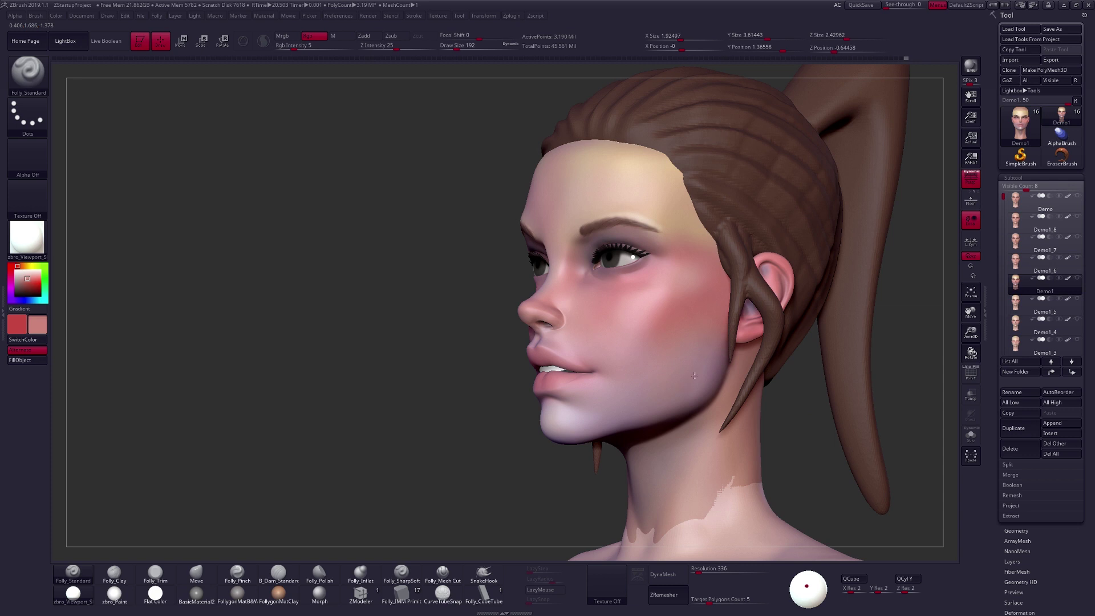
left_click_drag(711, 371, 685, 401)
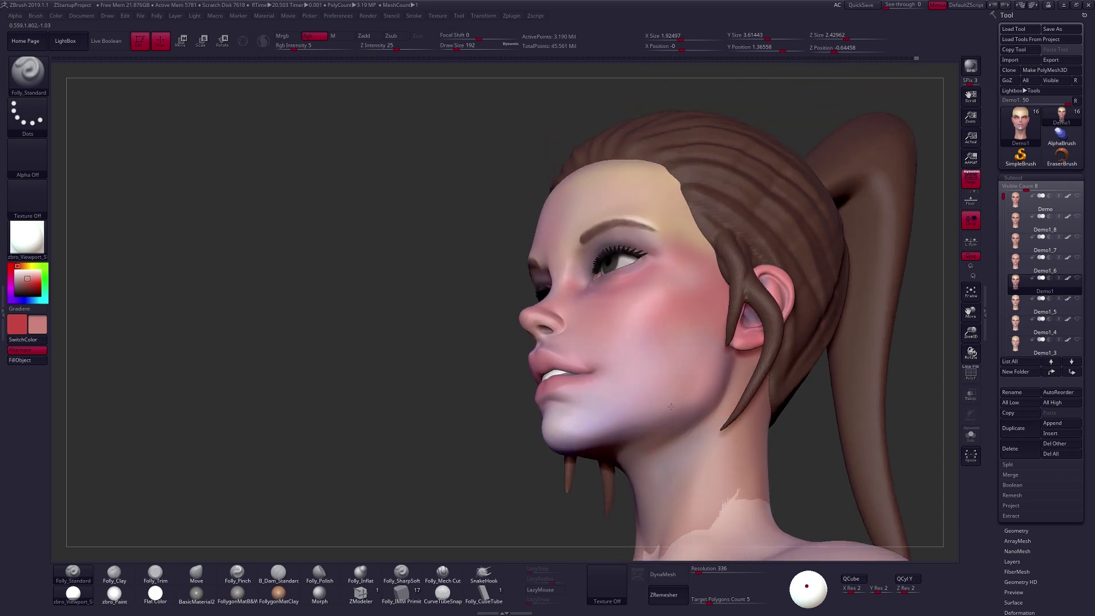
left_click_drag(671, 406, 641, 369)
left_click_drag(602, 411, 535, 412)
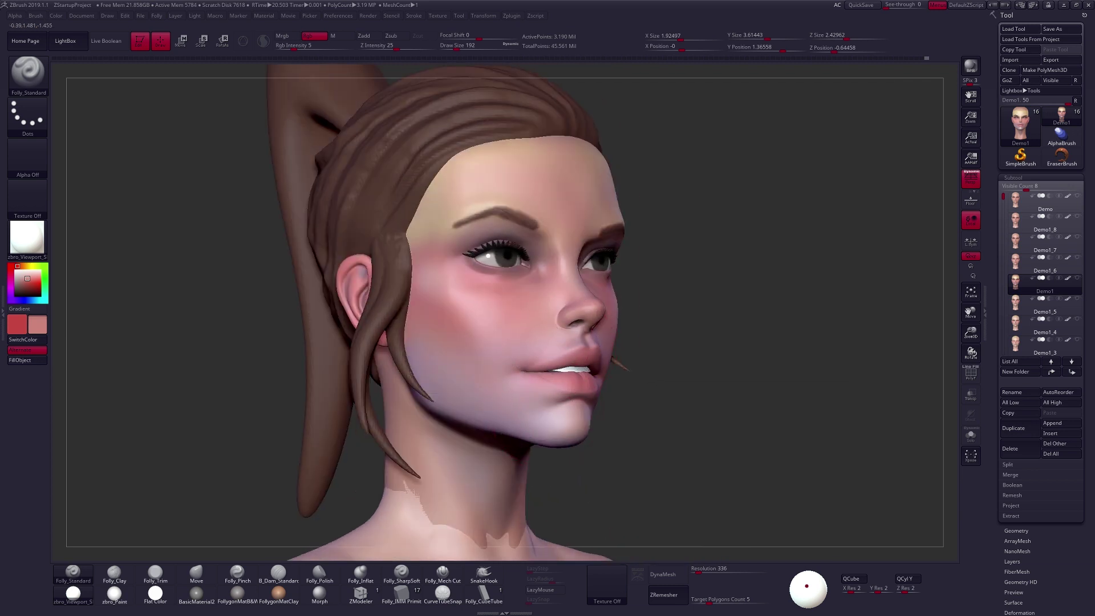
Isolate the head, blend the pink along the jawline from the other side, and bring back the remaining parts.
key("alt+s")
left_click_drag(442, 372, 397, 363)
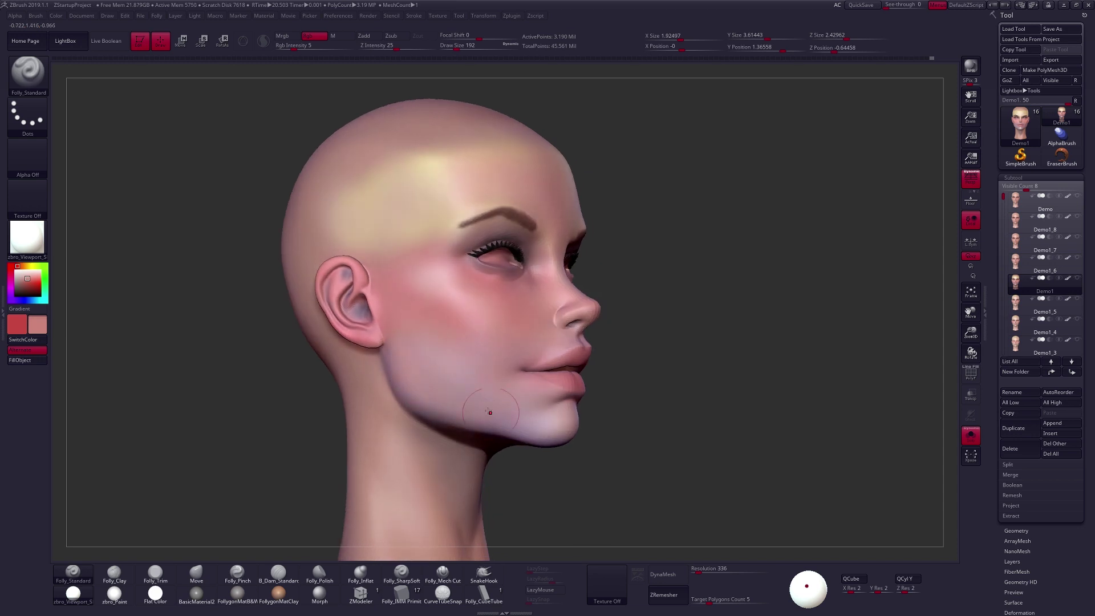
left_click_drag(460, 384, 469, 355)
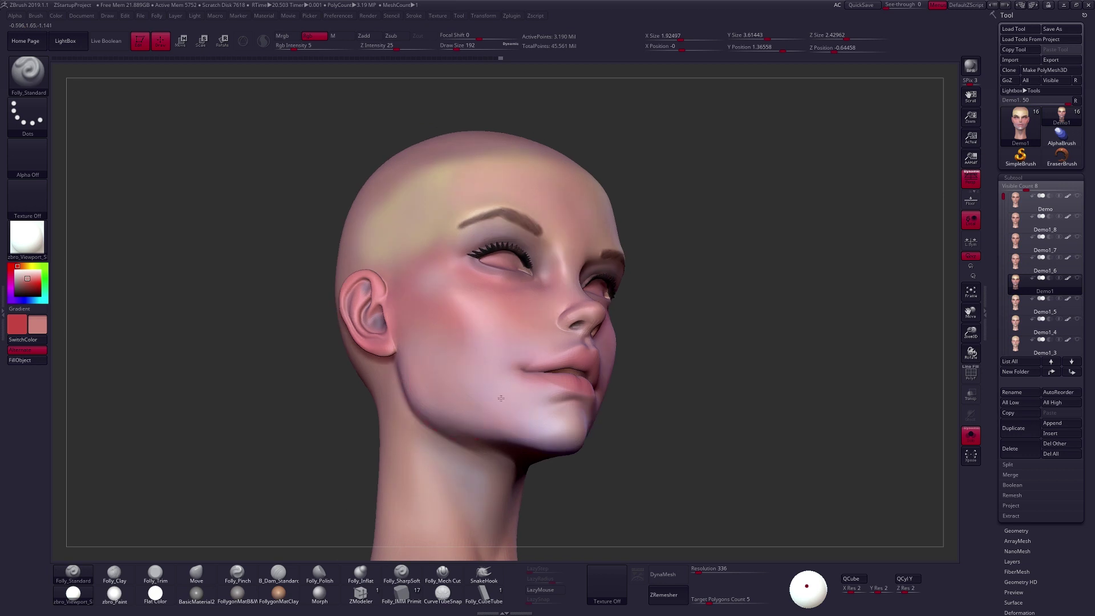
left_click_drag(465, 418, 542, 441)
key("alt+s")
Blend the pink over the face and forehead at a draw size of 160.
mouse_move(608, 298)
left_mouse_down()
mouse_move(600, 336)
mouse_move(611, 363)
left_mouse_up()
key("space")
key("space")
mouse_move(612, 363)
left_mouse_down()
mouse_move(569, 334)
mouse_move(600, 354)
mouse_move(515, 365)
left_mouse_up()
key("space")
key("space")
left_click_drag(538, 277, 541, 277)
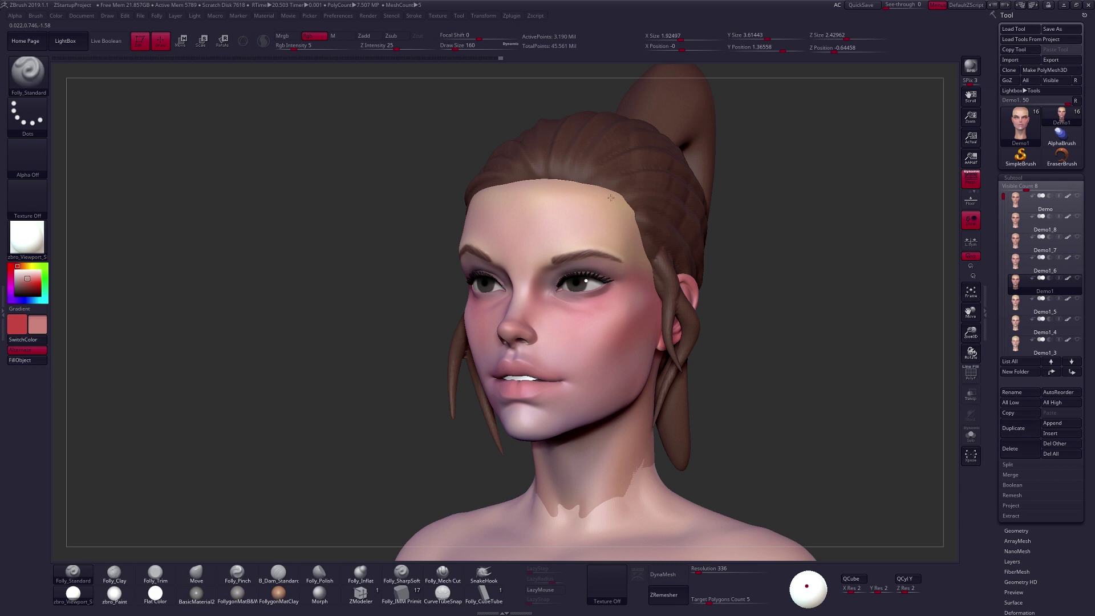
left_click_drag(635, 256, 626, 234)
Isolate the head and blend the yellow temples and sides of the scalp with the pink at a draw size of 203.
key("alt+s")
left_click_drag(752, 246, 681, 234)
left_click_drag(680, 232, 707, 228)
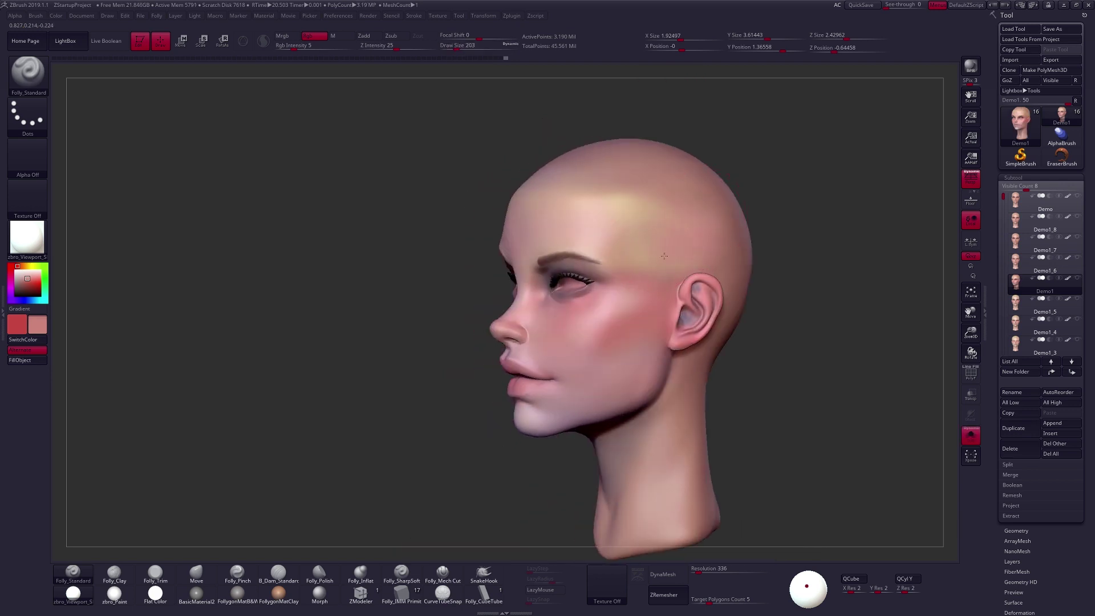
key("shift+alt+s")
key("shift+alt+s")
left_click_drag(673, 235, 457, 220)
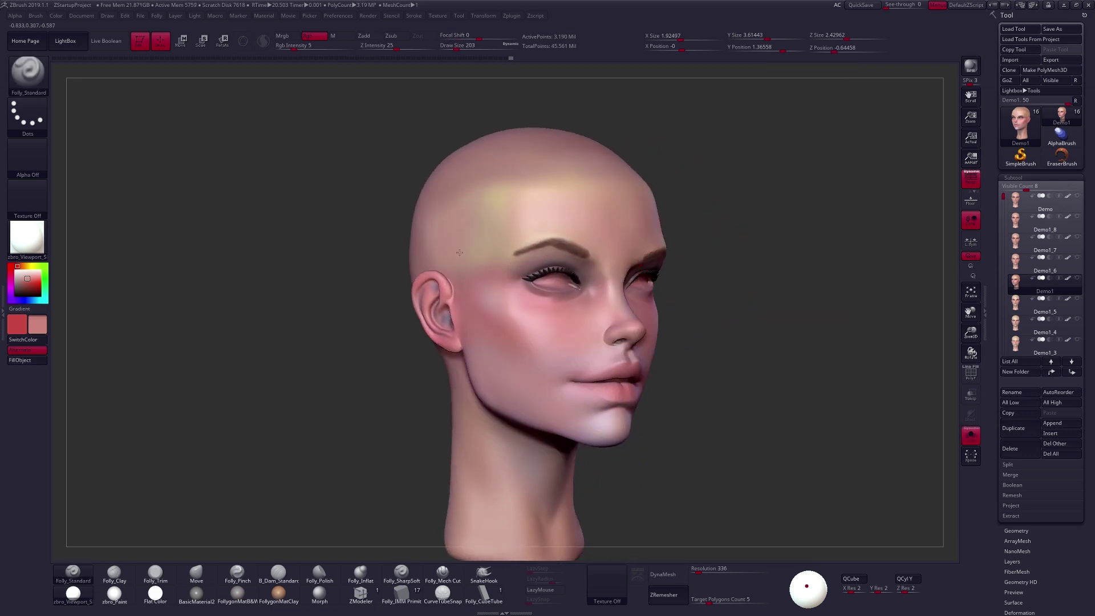
left_click_drag(509, 188, 471, 234)
left_click_drag(488, 333, 475, 341)
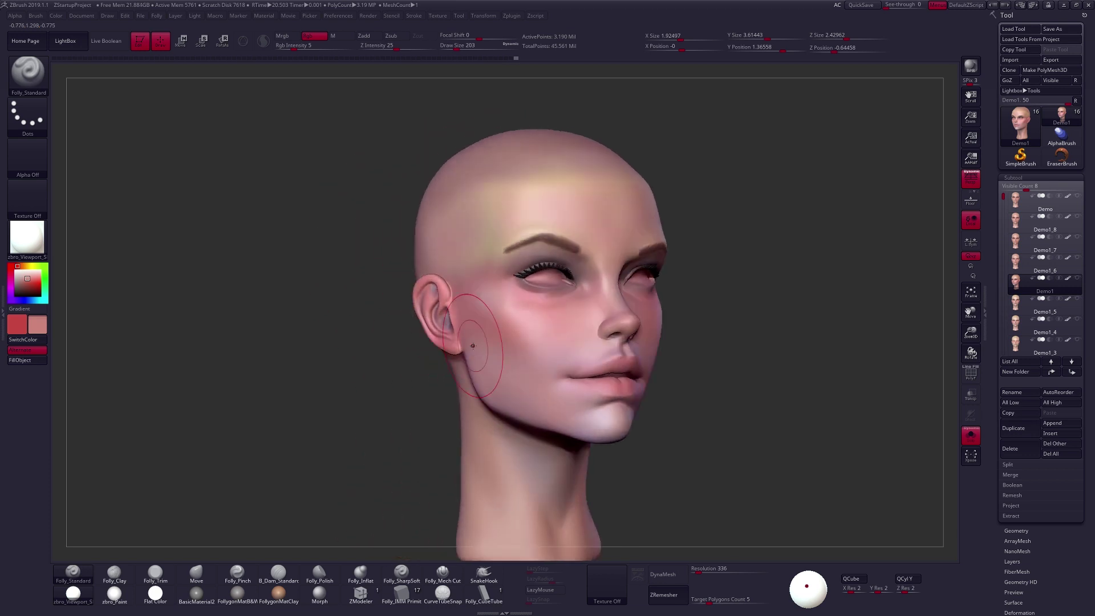
Glaze the pink below the jaw and onto the neck with a draw size of 215 and a focal shift of -59.
left_click_drag(513, 404, 456, 400)
key("space")
left_click_drag(619, 315, 623, 315)
left_click_drag(621, 365, 542, 365)
key("shift+alt+s")
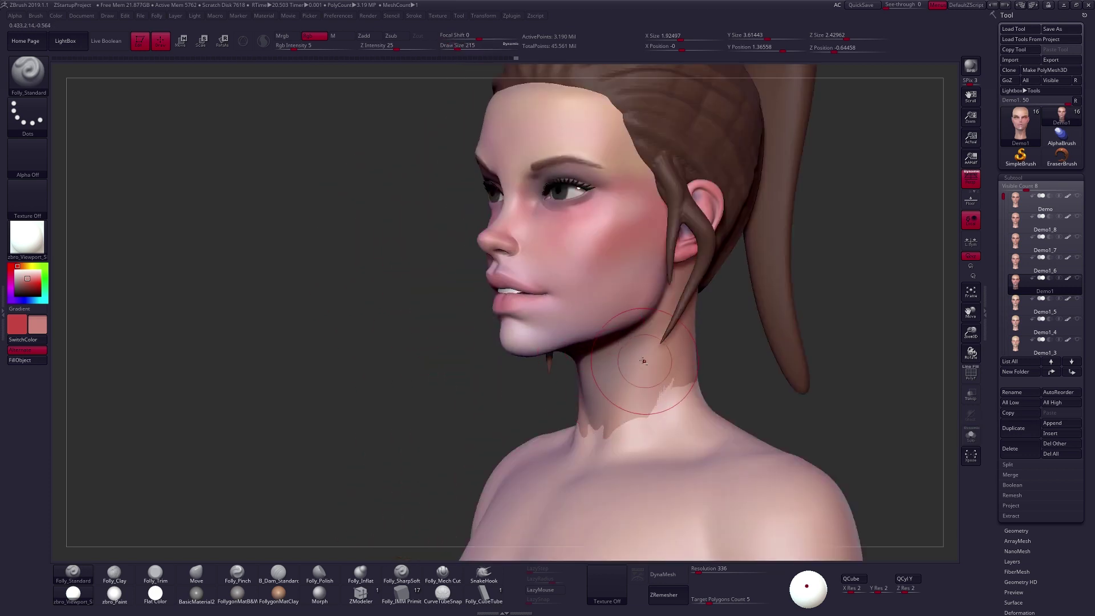
left_click_drag(645, 362, 617, 350)
key("space")
left_click_drag(608, 287, 594, 286)
Isolate the head and glaze the pink over the side and front of the neck.
key("shift+alt+s")
mouse_move(641, 199)
left_mouse_down()
mouse_move(656, 234)
mouse_move(606, 251)
mouse_move(652, 214)
mouse_move(653, 242)
mouse_move(581, 388)
left_mouse_up()
key("space")
left_click_drag(585, 344, 619, 298)
key("space")
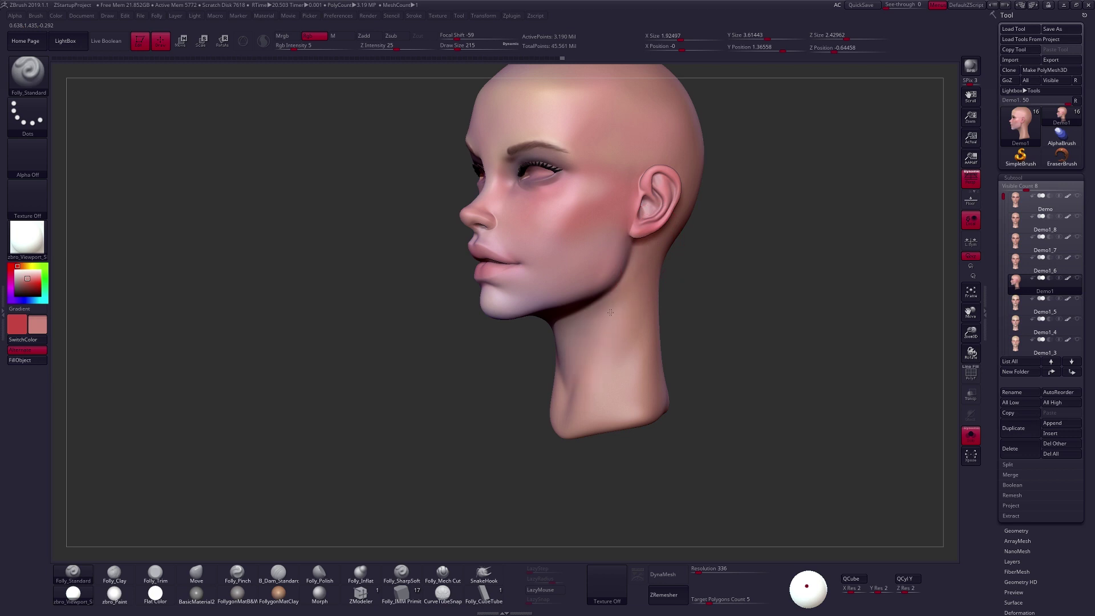
left_click_drag(646, 259, 599, 385)
left_click_drag(522, 374, 634, 364)
Switch to the stronger red and tint the underside of the jaw and the neck.
key("v")
left_click_drag(469, 325, 530, 308)
left_click_drag(566, 429, 624, 391)
mouse_move(613, 432)
left_mouse_down()
mouse_move(651, 363)
mouse_move(647, 338)
left_mouse_up()
Switch back to the pink, blend it under the chin and across the neck, and show all parts again.
key("v")
left_click_drag(493, 370, 610, 373)
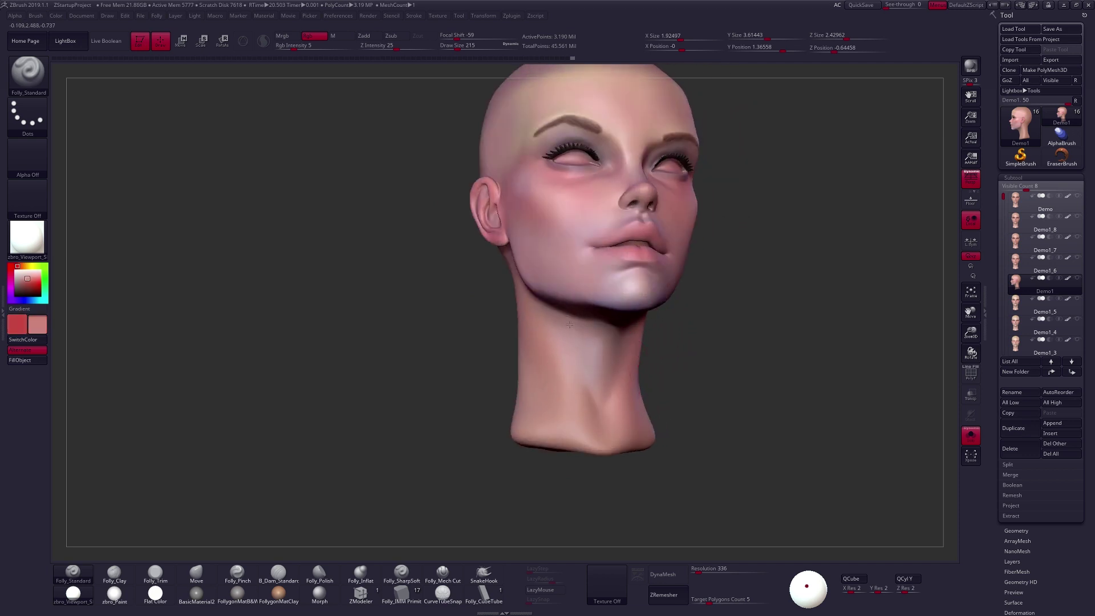
left_click_drag(583, 340, 626, 303)
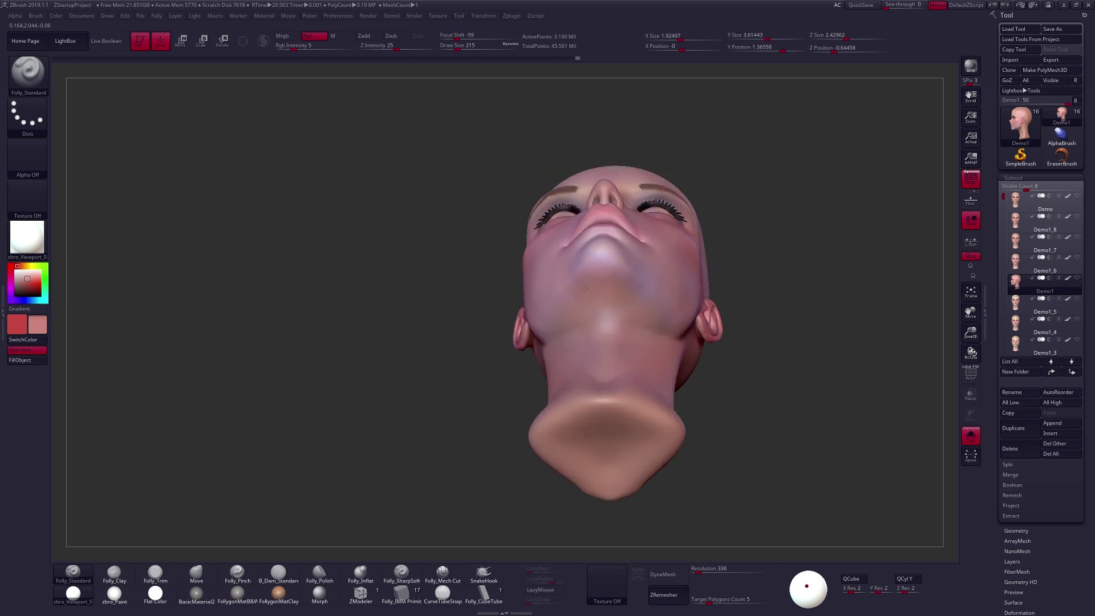
left_click_drag(612, 347, 617, 393)
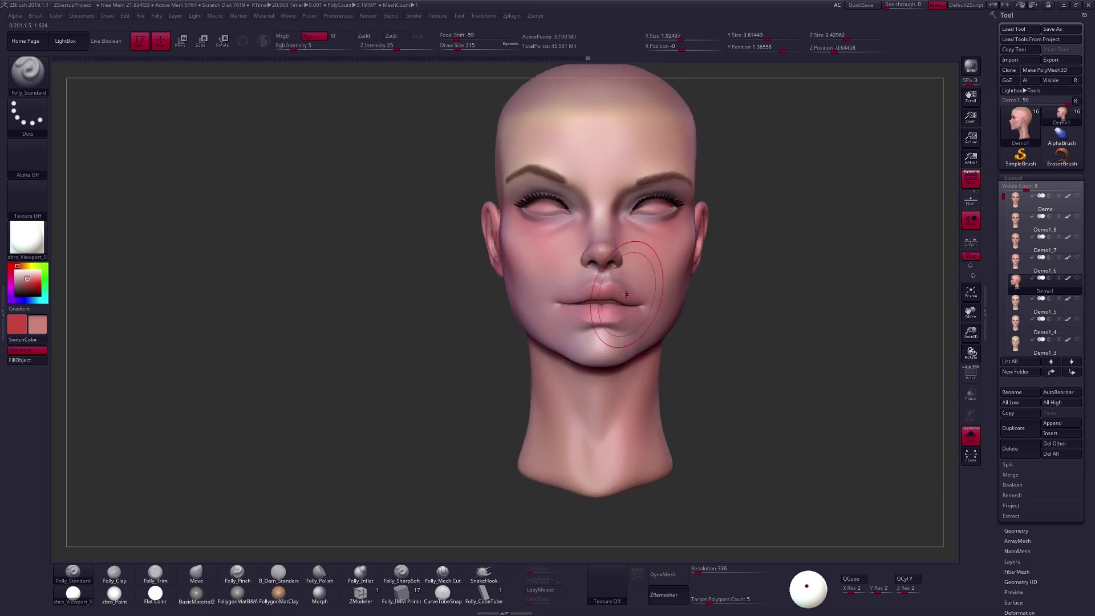
key("alt+s")
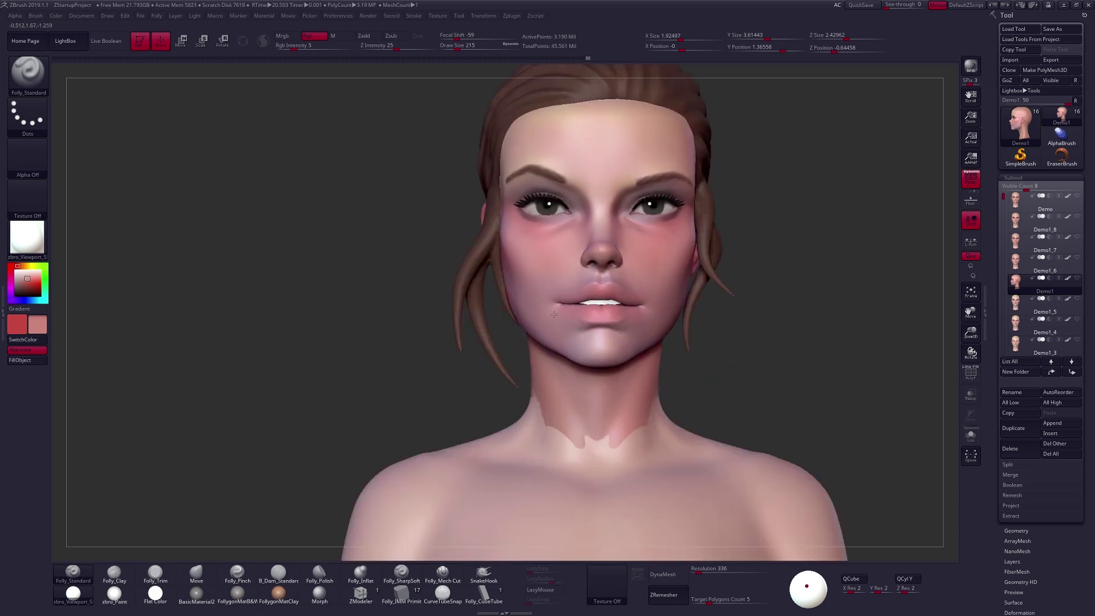
Touch up the side of the neck with the pink and reduce the draw size to 161.
left_click_drag(546, 316, 514, 302)
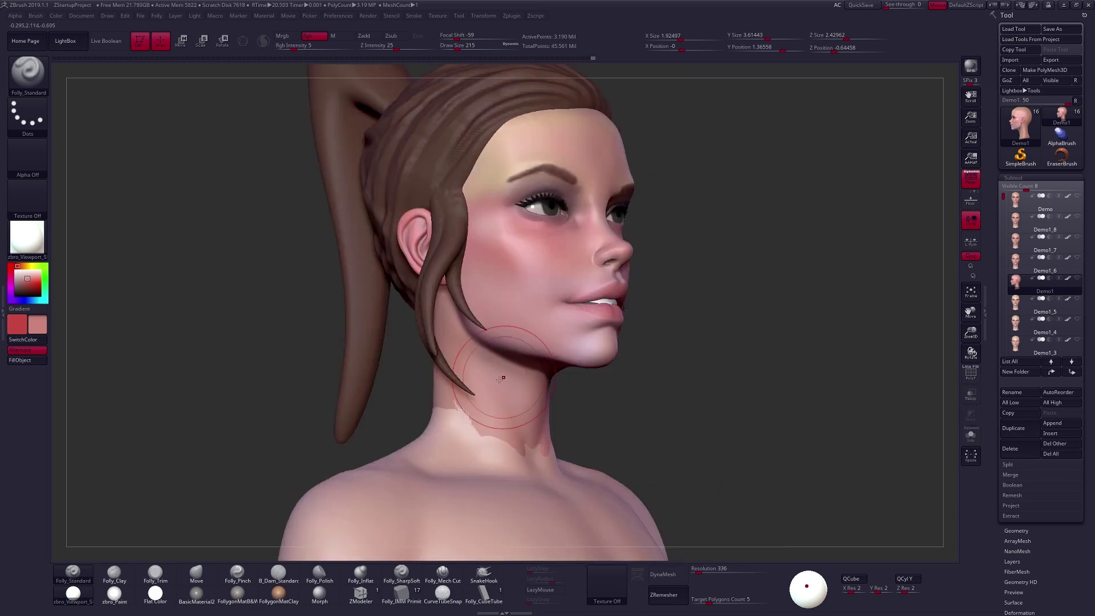
left_click_drag(529, 388, 473, 365)
left_click_drag(536, 302, 559, 349)
key("space")
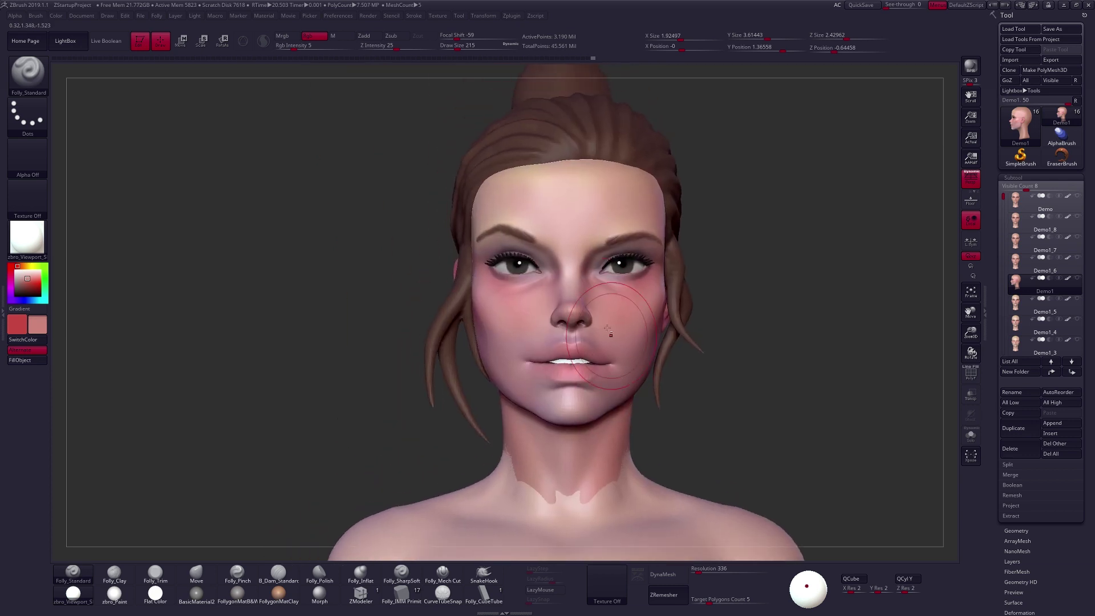
left_click_drag(603, 310, 600, 310)
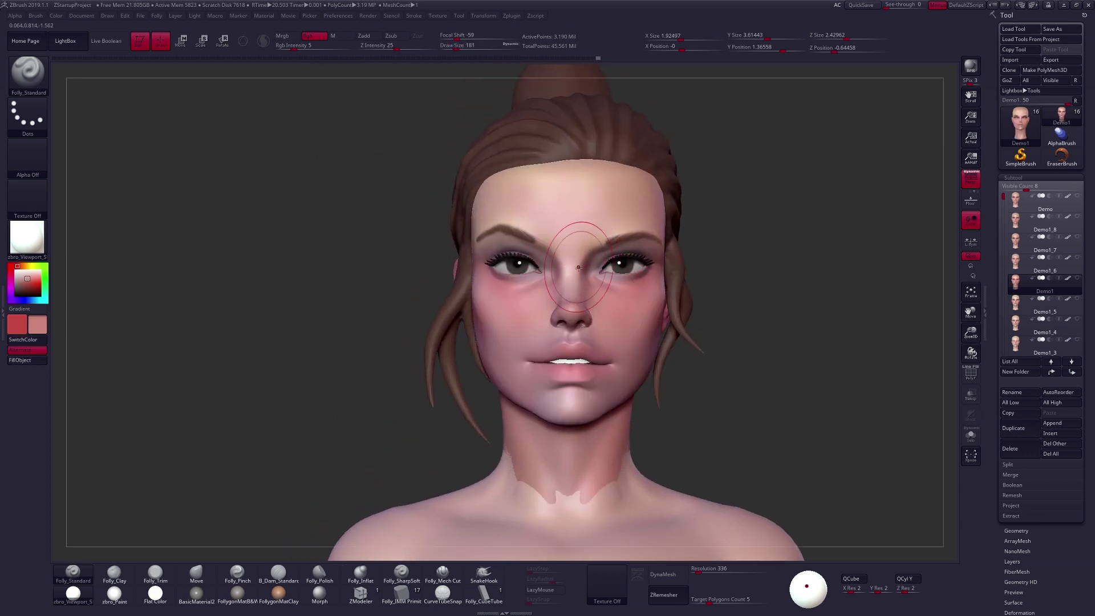
Glaze the pink over the nose, around the mouth and on the cheek, reducing the draw size to 67.
key("space")
left_click_drag(577, 253, 582, 253)
left_click_drag(570, 320, 584, 346)
mouse_move(654, 354)
left_mouse_down()
mouse_move(599, 364)
mouse_move(621, 360)
left_mouse_up()
key("space")
mouse_move(607, 270)
left_mouse_down()
mouse_move(601, 297)
mouse_move(551, 280)
mouse_move(649, 277)
left_mouse_up()
Isolate the head for a touch-up with the pink and show all parts again.
key("shift+s")
key("space")
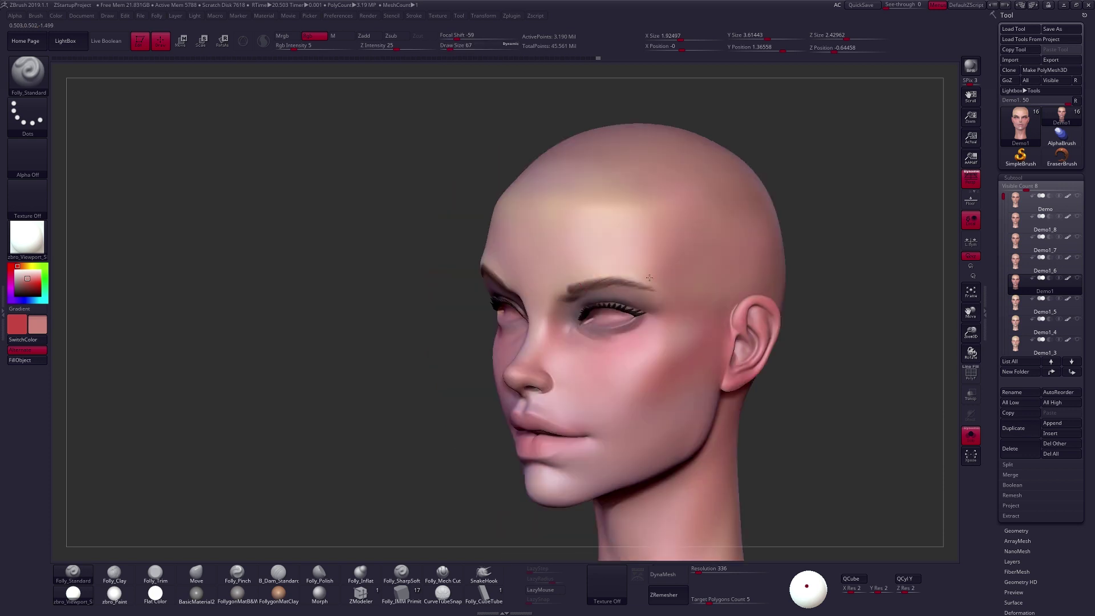
key("shift+alt+s")
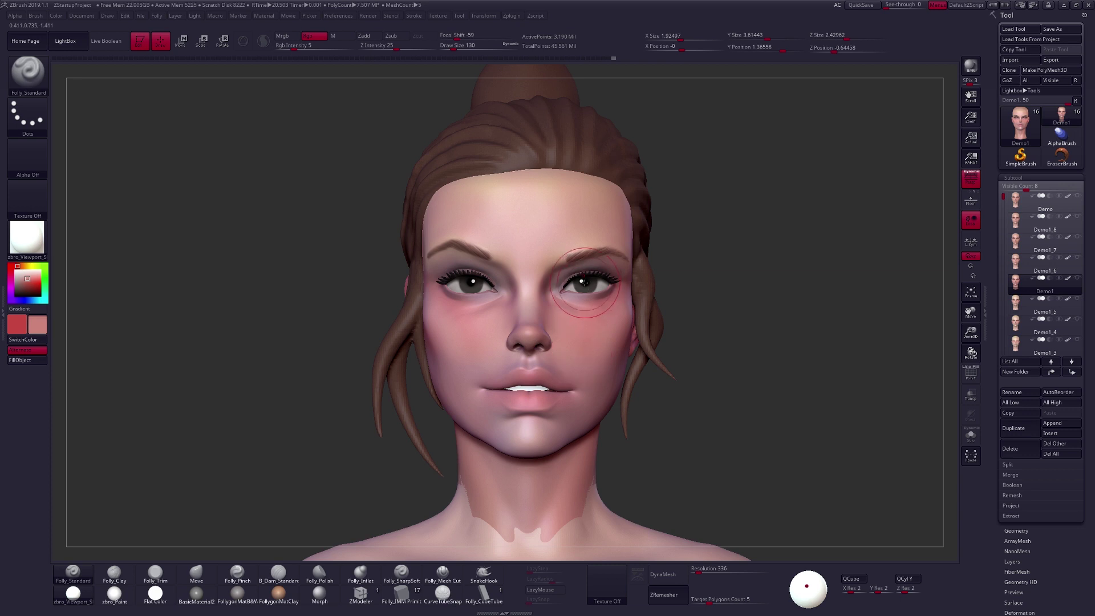
Pick black and lightly glaze shading around the eyes and outer cheeks.
key("c")
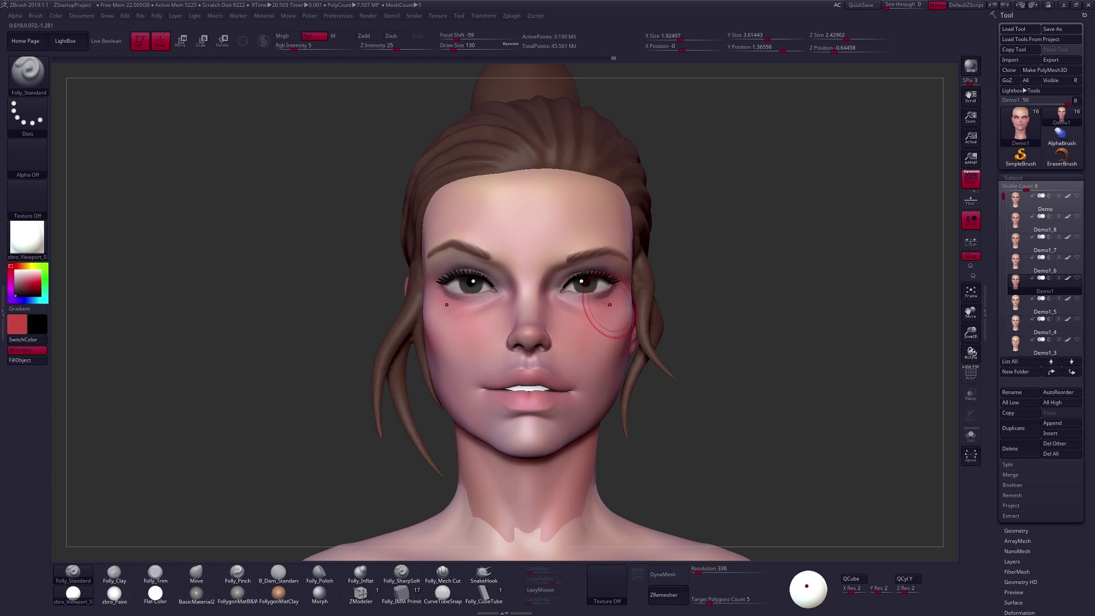
left_click_drag(651, 353, 658, 368)
left_click_drag(587, 347, 609, 352)
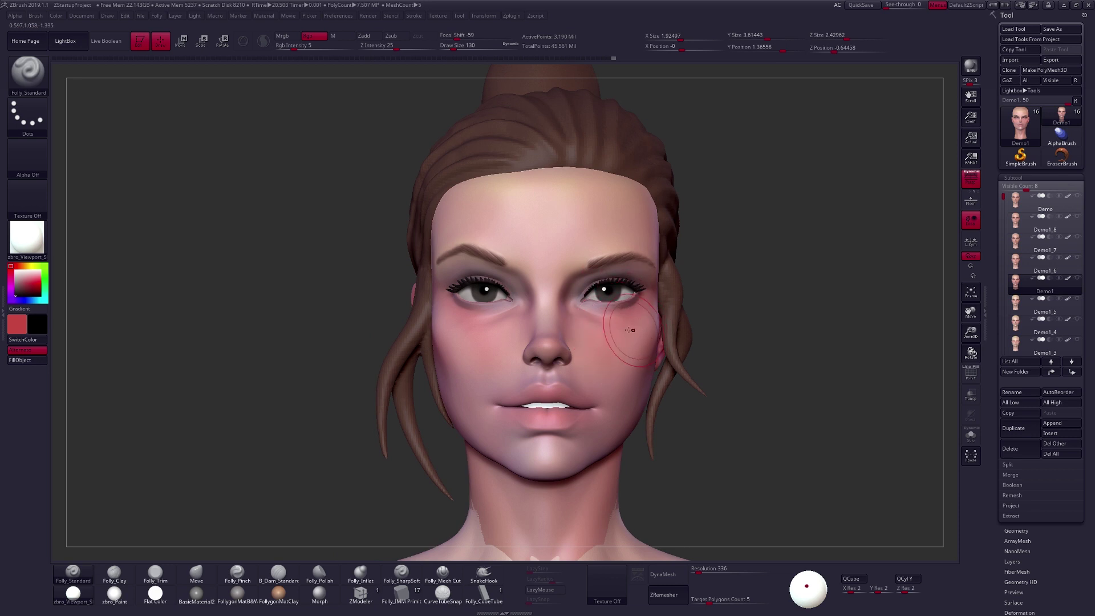
left_click_drag(635, 321, 627, 315)
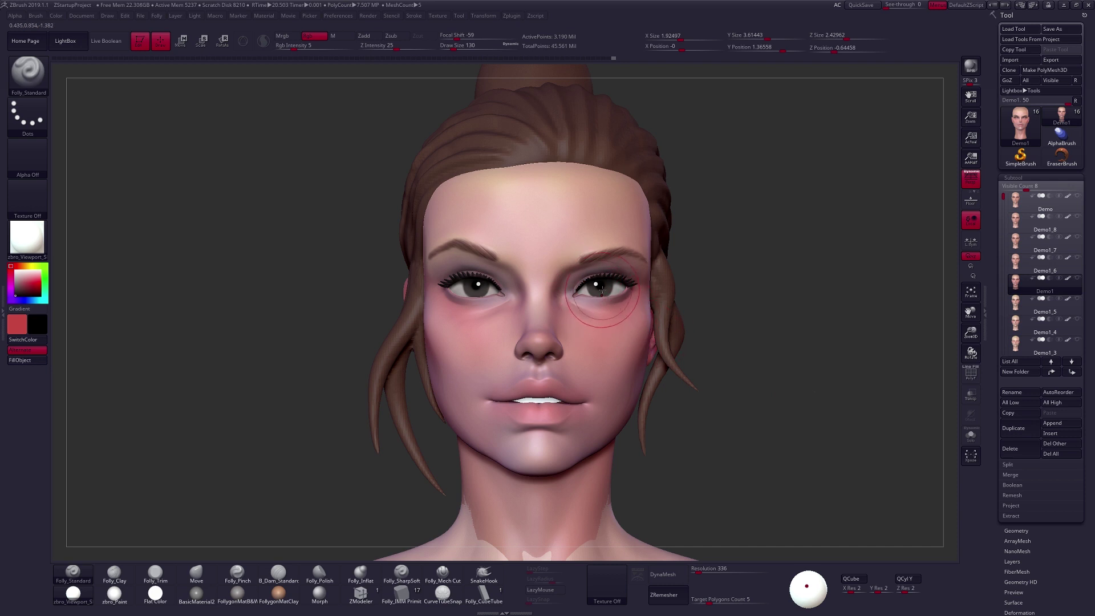
left_click_drag(602, 288, 605, 260)
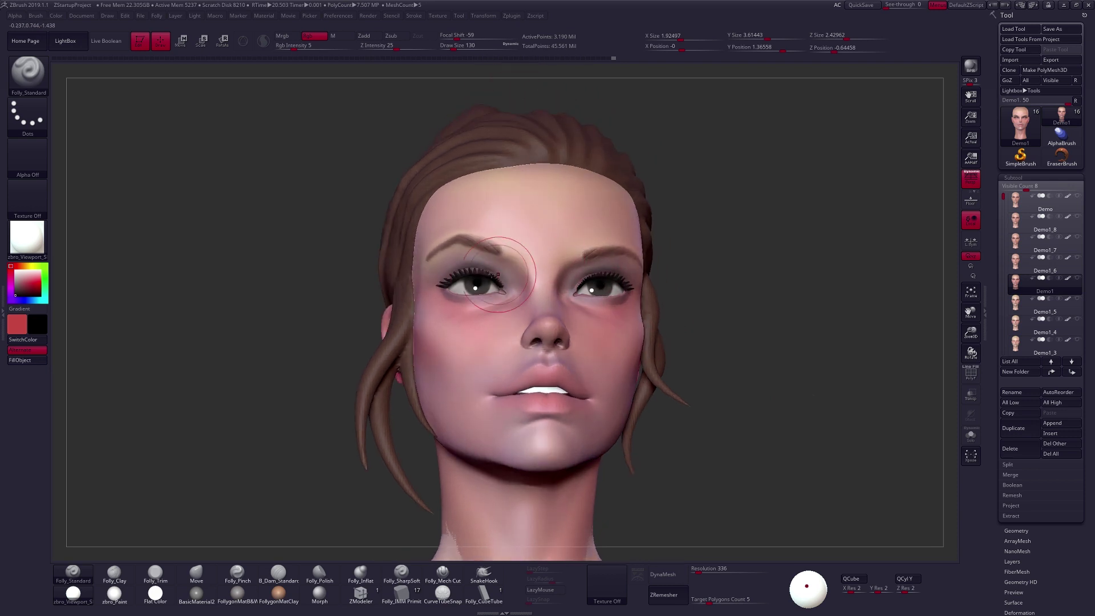
Reduce the draw size to 33 and darken the skin along the upper lash line with black.
left_click_drag(411, 274, 448, 325)
key("space")
left_click_drag(483, 274, 484, 276)
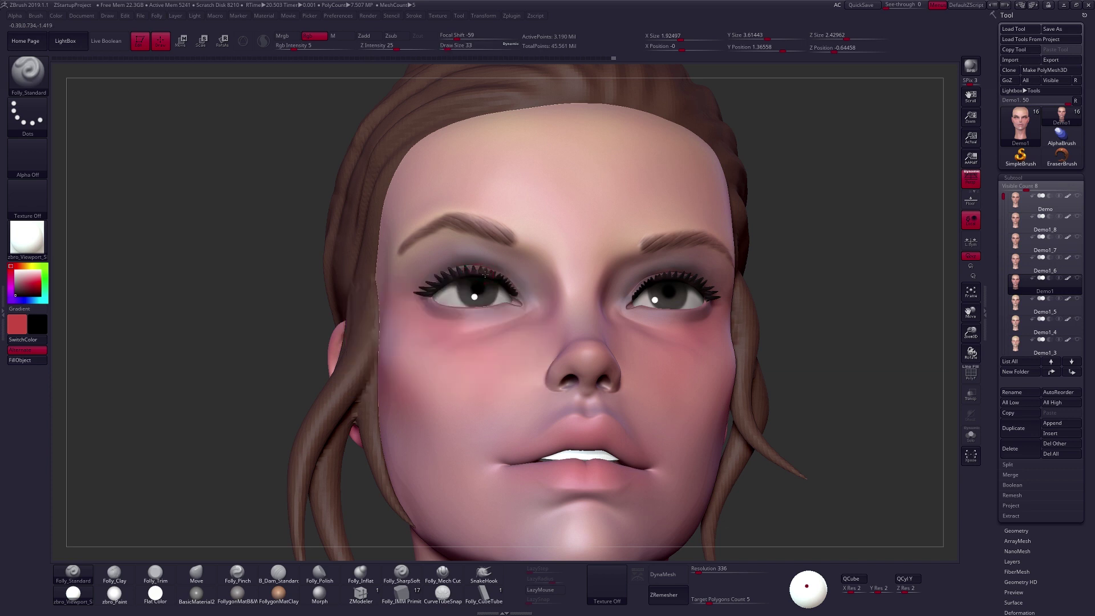
left_click_drag(605, 310, 692, 342)
scroll(692, 342, "up", 3)
Raise the draw size to 121 and change the paint colour to a very dark purple.
key("space")
left_click_drag(614, 309, 633, 309)
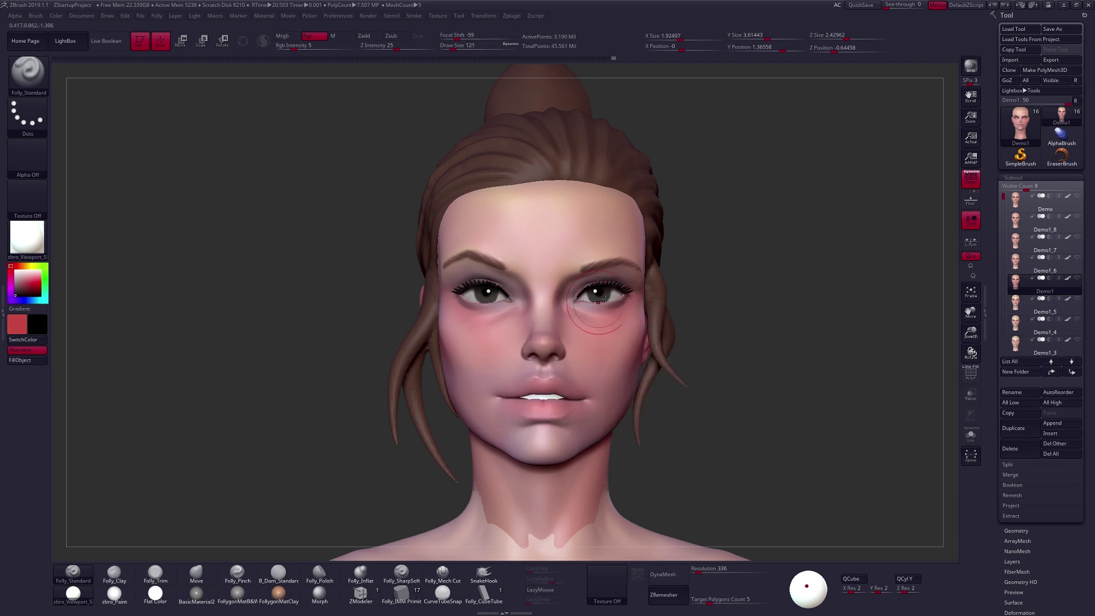
scroll(589, 317, "up", 1)
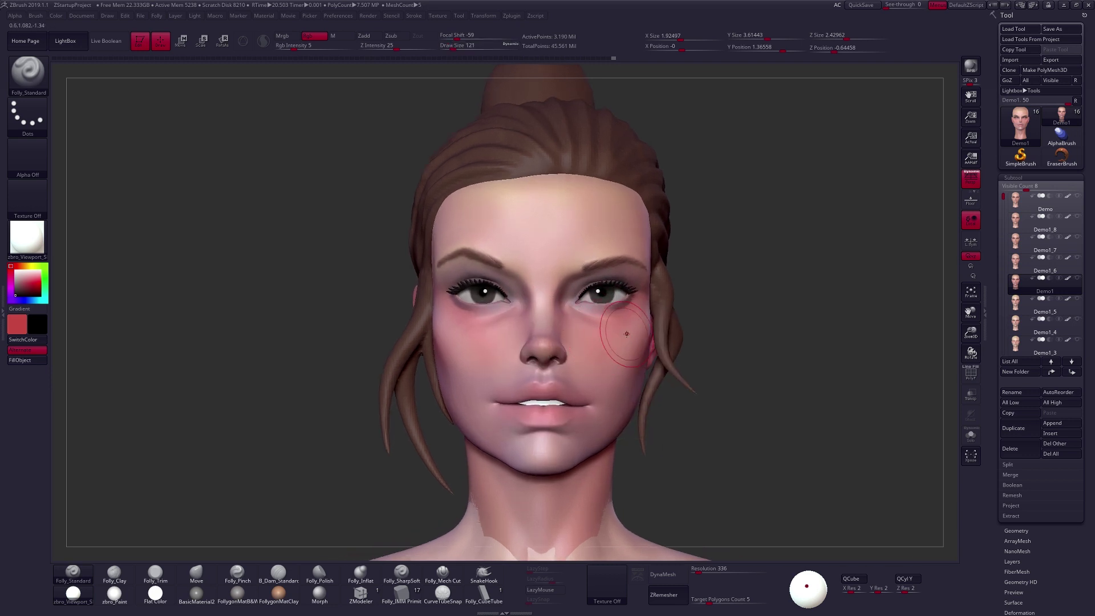
left_click(14, 300)
left_click_drag(18, 296, 19, 292)
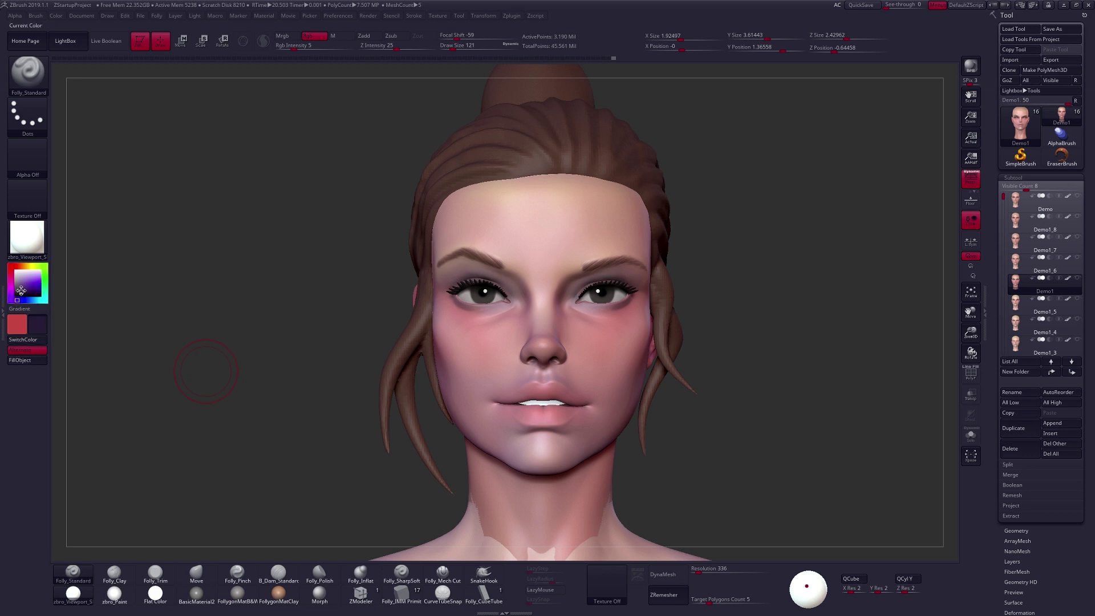
Raise the draw size to 181 and glaze dark purple eye shadow around the eyes.
key("space")
left_click(602, 318)
left_click_drag(608, 319, 630, 320)
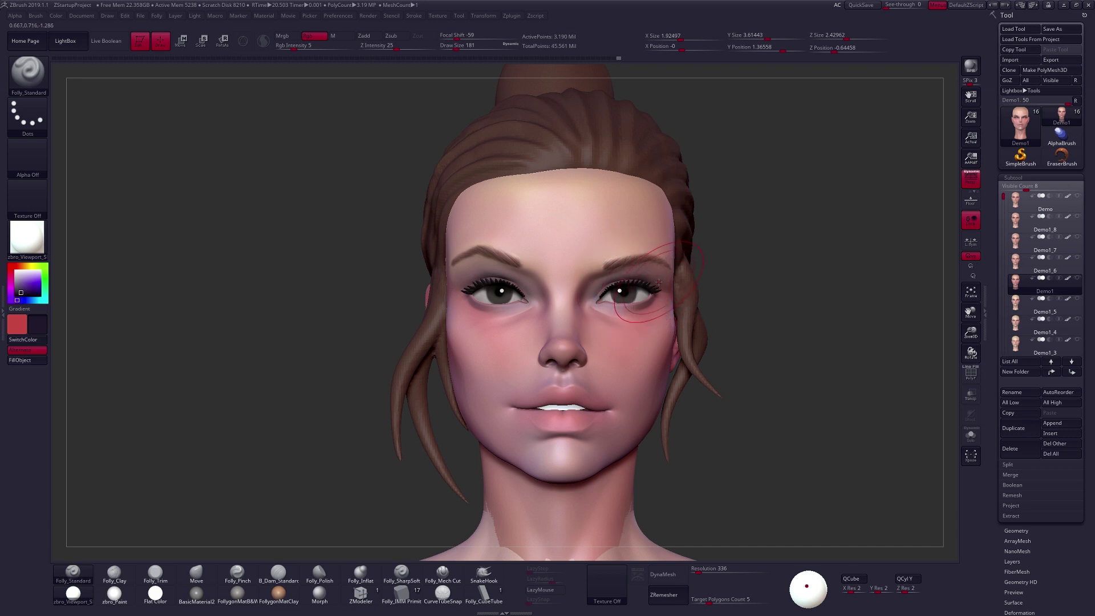
left_click_drag(663, 277, 614, 276)
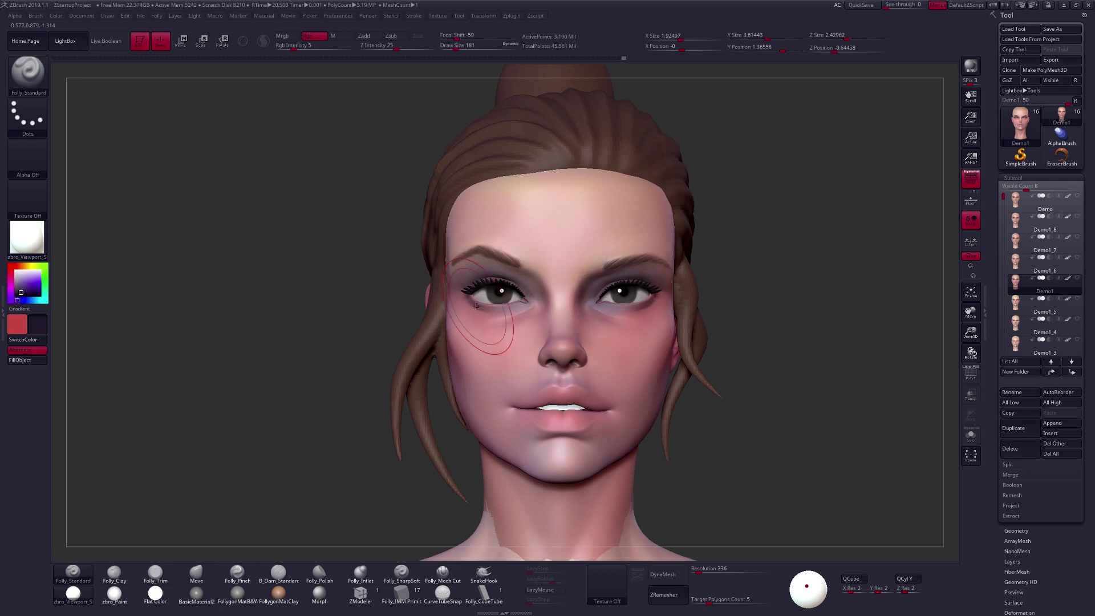
Deepen the dark purple eye shadow around both eyes, continuing with a draw size of 150.
key("space")
left_click_drag(630, 361, 607, 360)
key("space")
mouse_move(632, 319)
left_mouse_down()
mouse_move(580, 298)
mouse_move(627, 355)
mouse_move(593, 353)
mouse_move(628, 315)
mouse_move(656, 324)
mouse_move(613, 308)
left_mouse_up()
key("]")
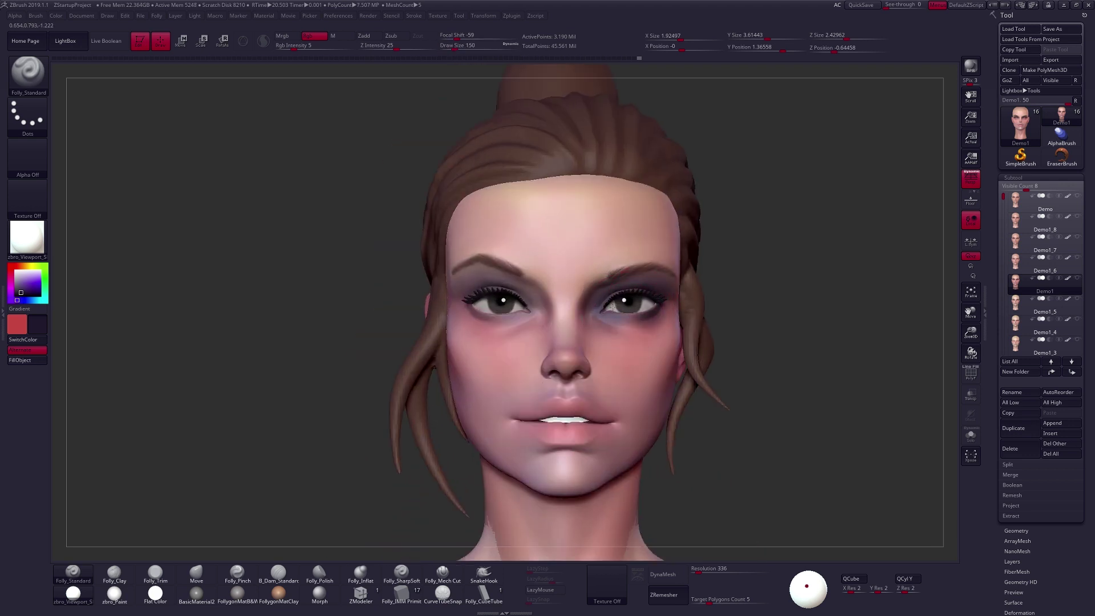
mouse_move(528, 285)
left_mouse_down()
mouse_move(491, 274)
mouse_move(466, 301)
mouse_move(500, 327)
mouse_move(534, 321)
left_mouse_up()
left_click_drag(820, 450, 781, 441)
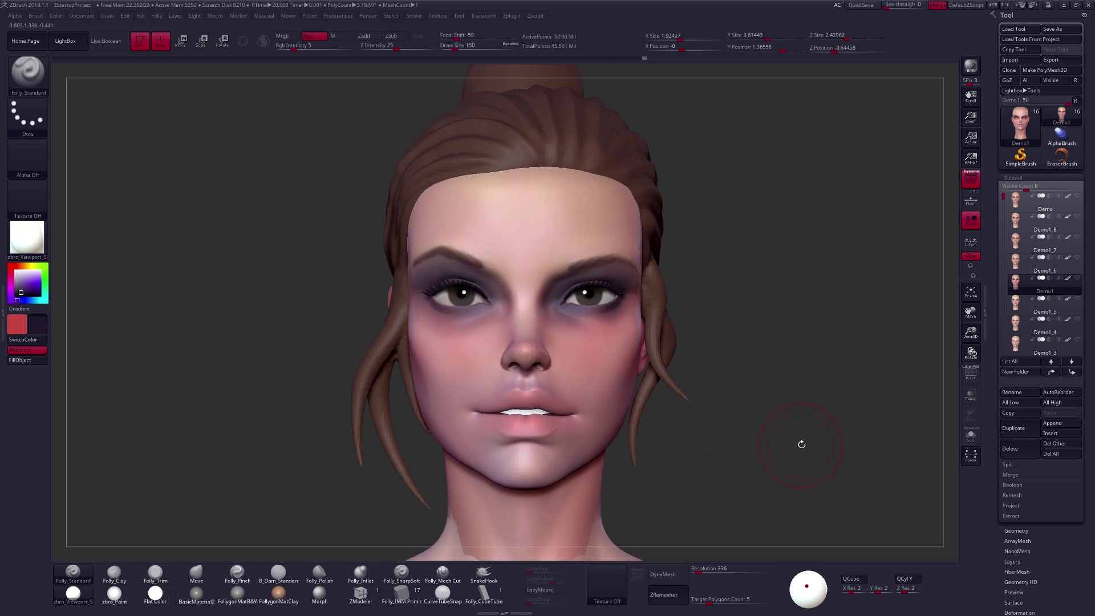
Undo the last eye shadow strokes and reduce the draw size to 54.
key("ctrl+z")
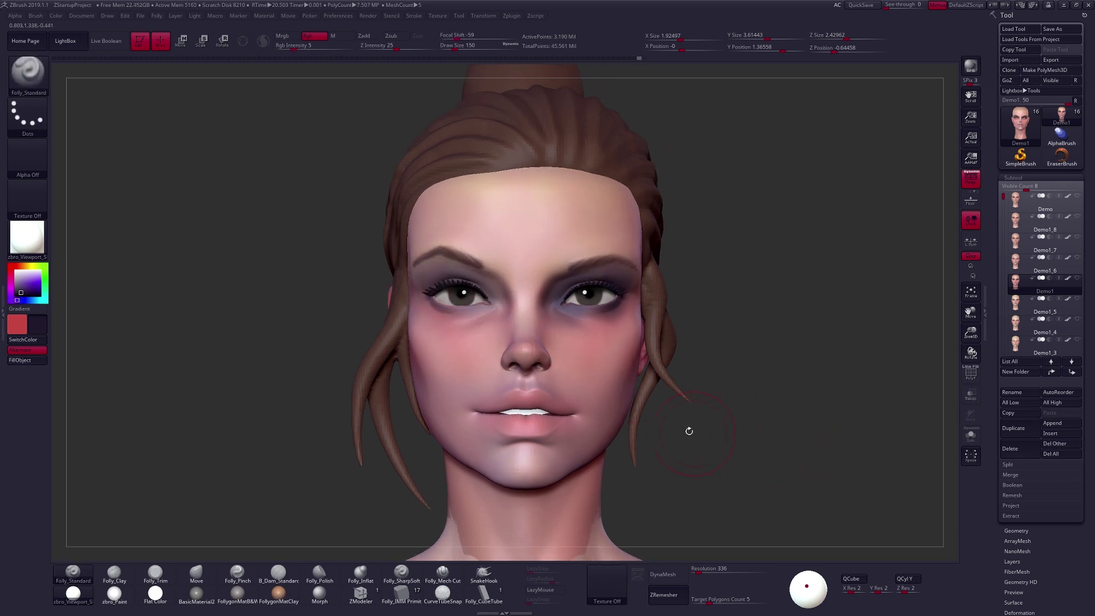
left_click_drag(604, 339, 599, 330)
key("s")
mouse_move(571, 366)
left_mouse_down()
mouse_move(559, 367)
mouse_move(594, 377)
mouse_move(599, 325)
left_mouse_up()
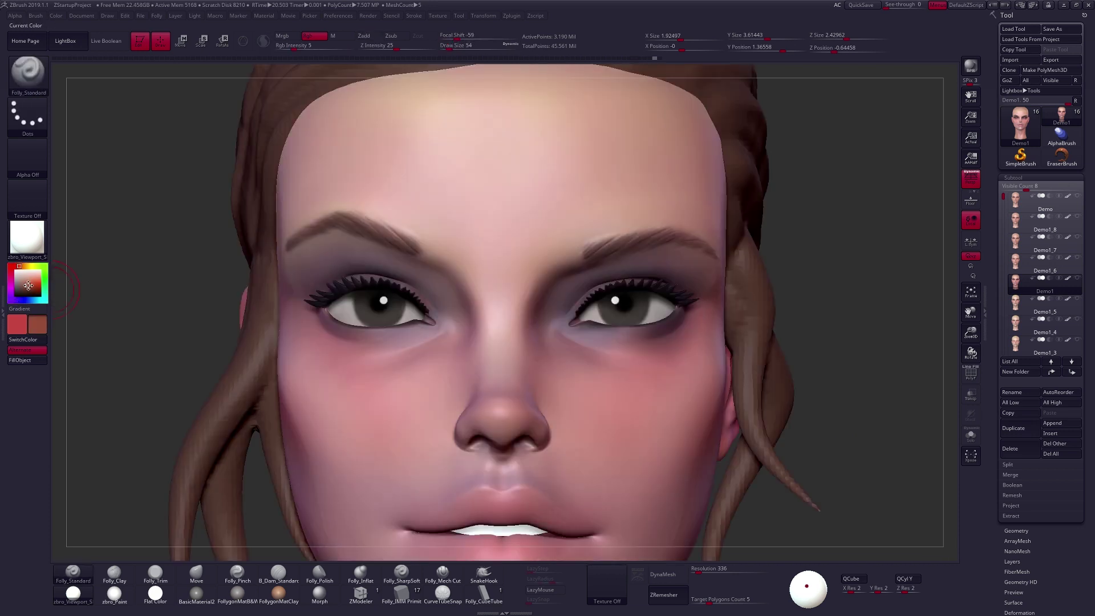
Use a reddish brown to warm the shading under both eyes and around the lower lids.
key("c")
left_click_drag(643, 326, 616, 335)
left_click_drag(397, 383, 447, 376)
left_click_drag(441, 334, 434, 321)
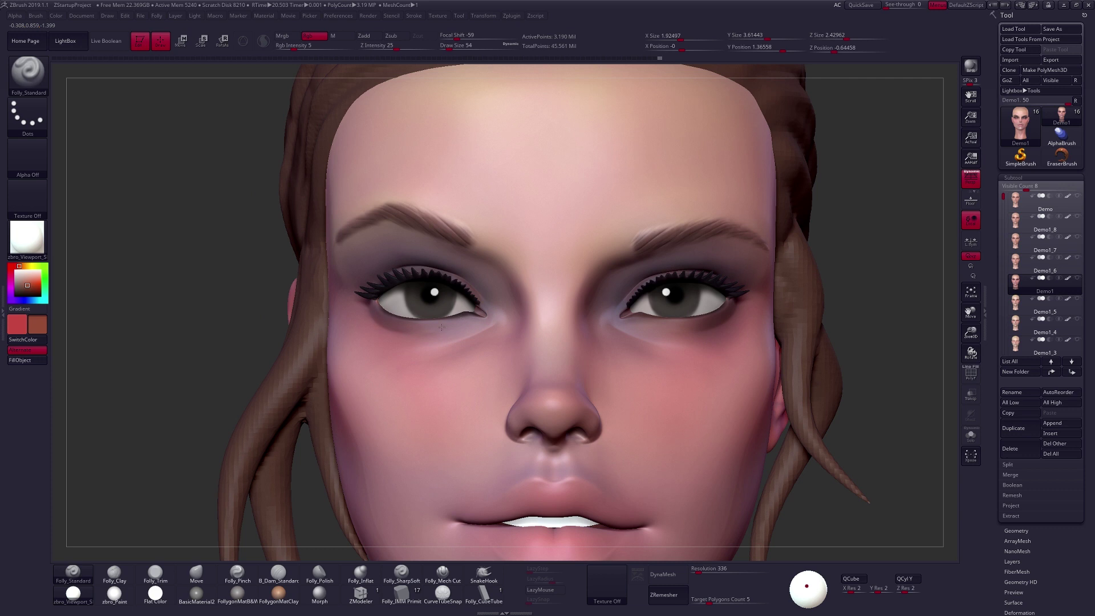
left_click_drag(441, 328, 456, 327)
mouse_move(508, 361)
left_mouse_down()
mouse_move(604, 386)
mouse_move(591, 338)
mouse_move(599, 319)
mouse_move(627, 326)
mouse_move(655, 287)
left_mouse_up()
left_click_drag(692, 383, 667, 365)
Isolate the head, tint the inner eye corners with a sampled pink at draw size 14, and show all parts again.
key("bracketleft")
key("bracketleft")
key("bracketleft")
key("bracketleft")
key("c")
key("alt+s")
left_click_drag(567, 327, 573, 289)
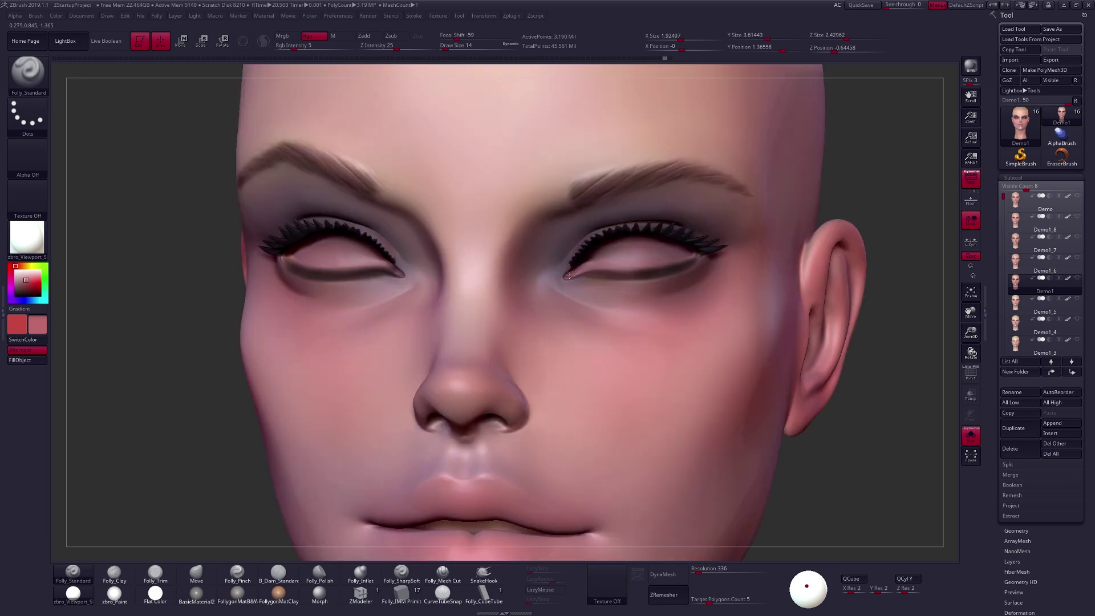
left_click_drag(579, 274, 460, 274)
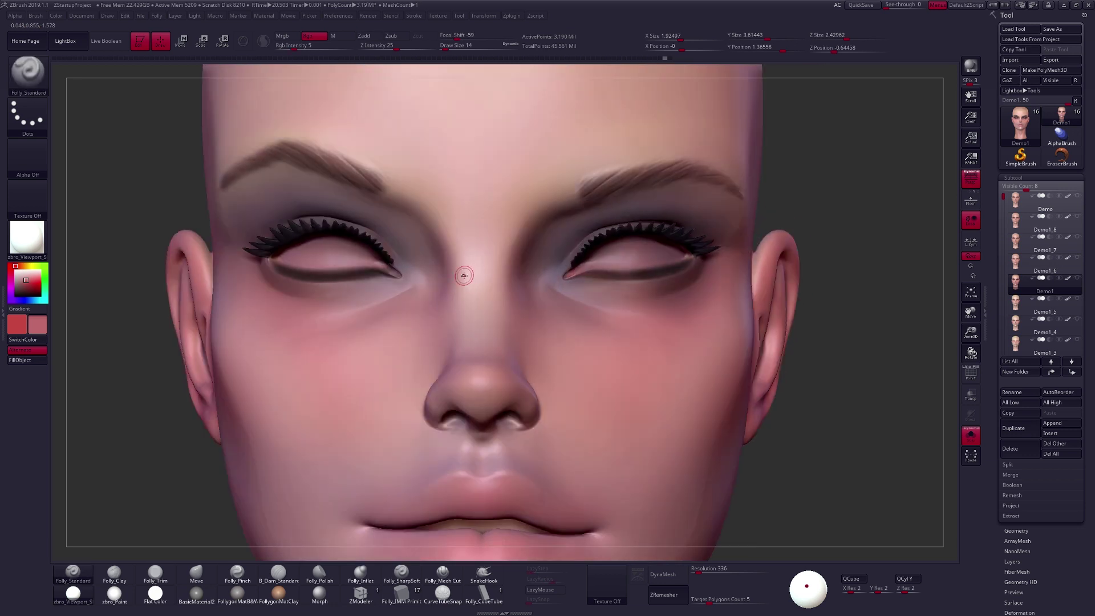
mouse_move(387, 268)
left_mouse_down()
mouse_move(551, 399)
mouse_move(523, 386)
mouse_move(517, 354)
left_mouse_up()
key("alt+s")
Raise the draw size to 38 and blend skin pink around the lips, mouth corners and above the upper lip.
key("bracketright")
key("bracketright")
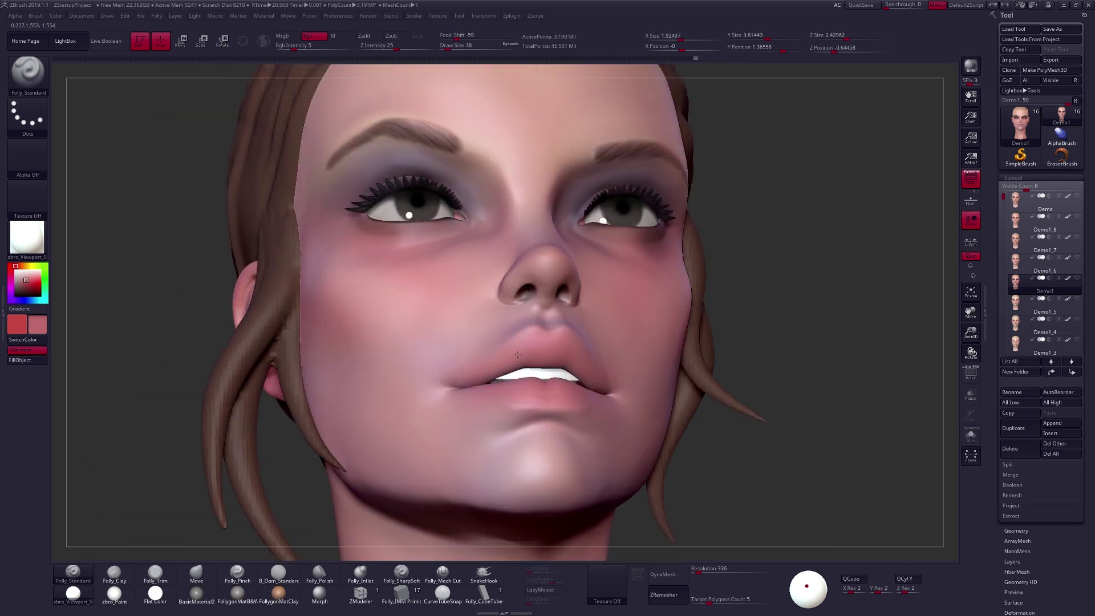
left_click_drag(582, 365, 590, 365)
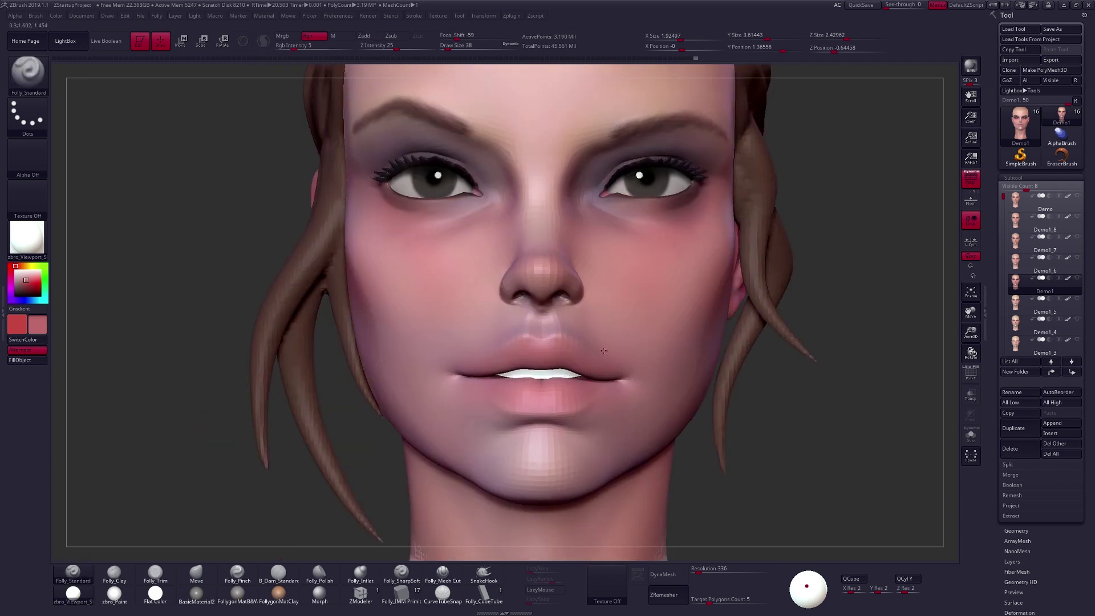
left_click_drag(587, 403, 577, 378)
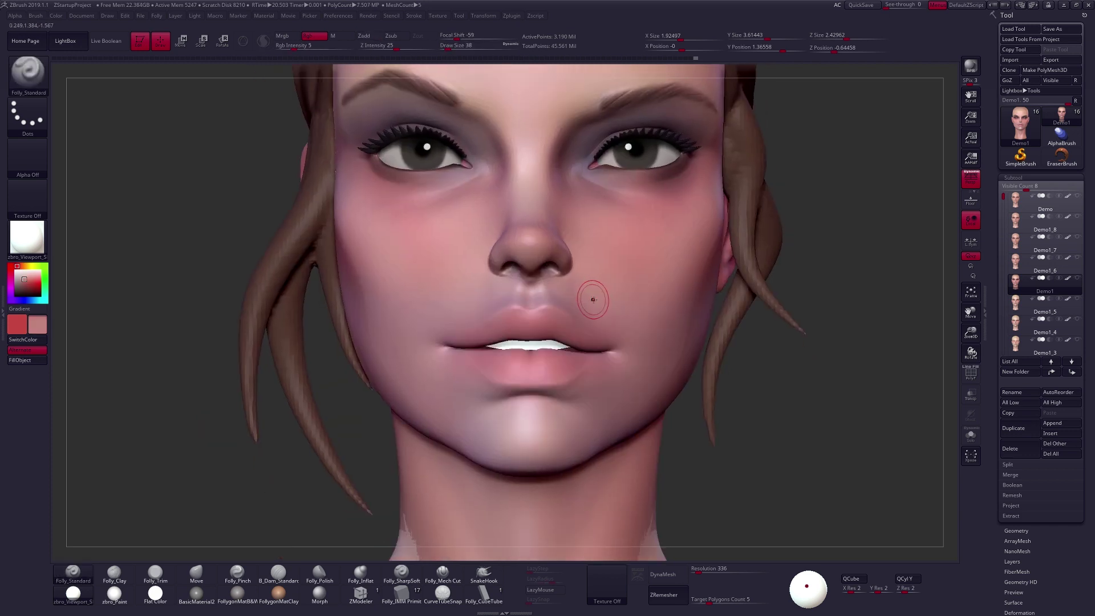
left_click_drag(594, 296, 547, 306)
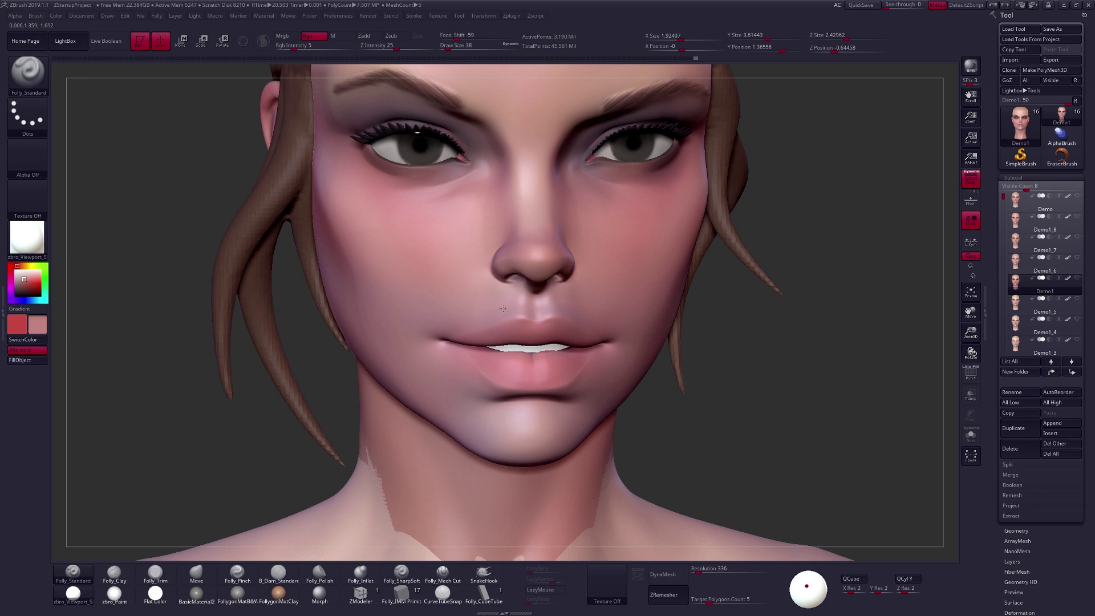
left_click_drag(585, 316, 554, 311)
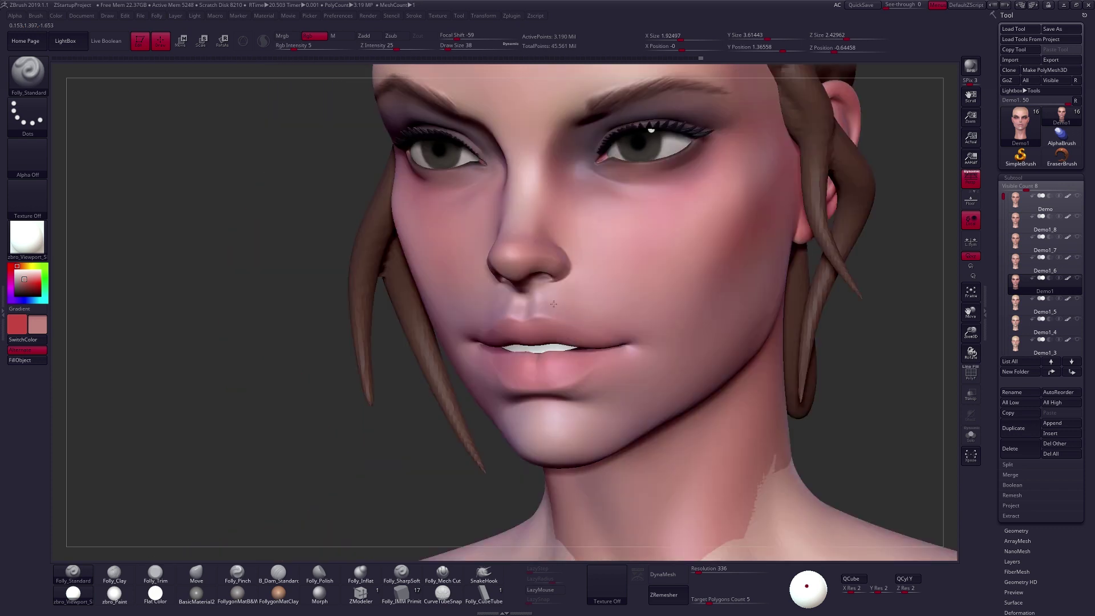
left_click_drag(609, 337, 623, 355)
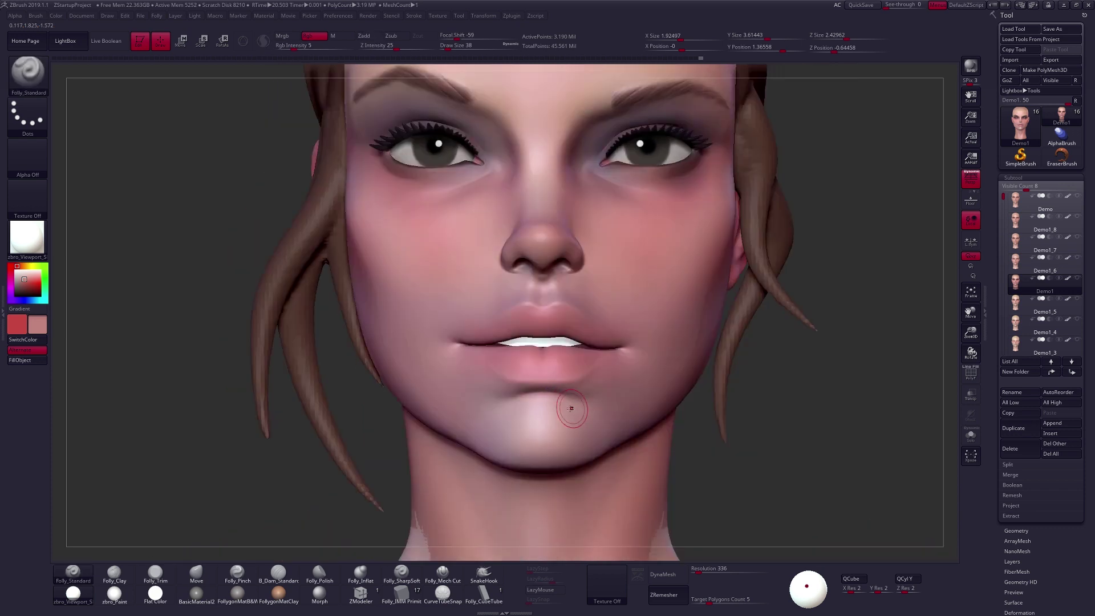
Pick a deeper pink from the face and tint the upper lip.
key("c")
key("c")
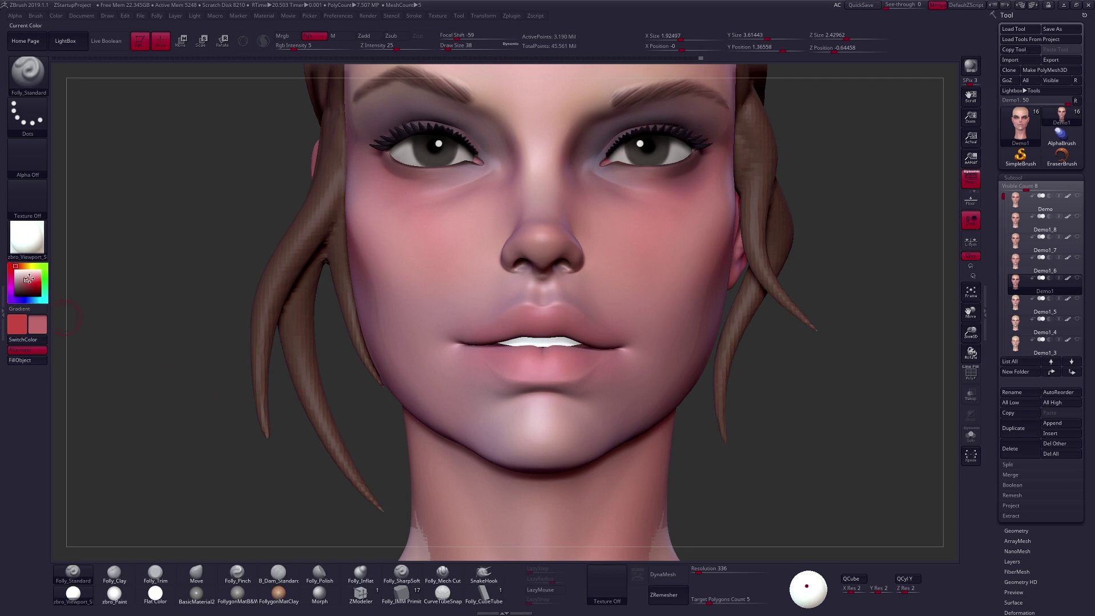
left_click_drag(508, 328, 526, 313)
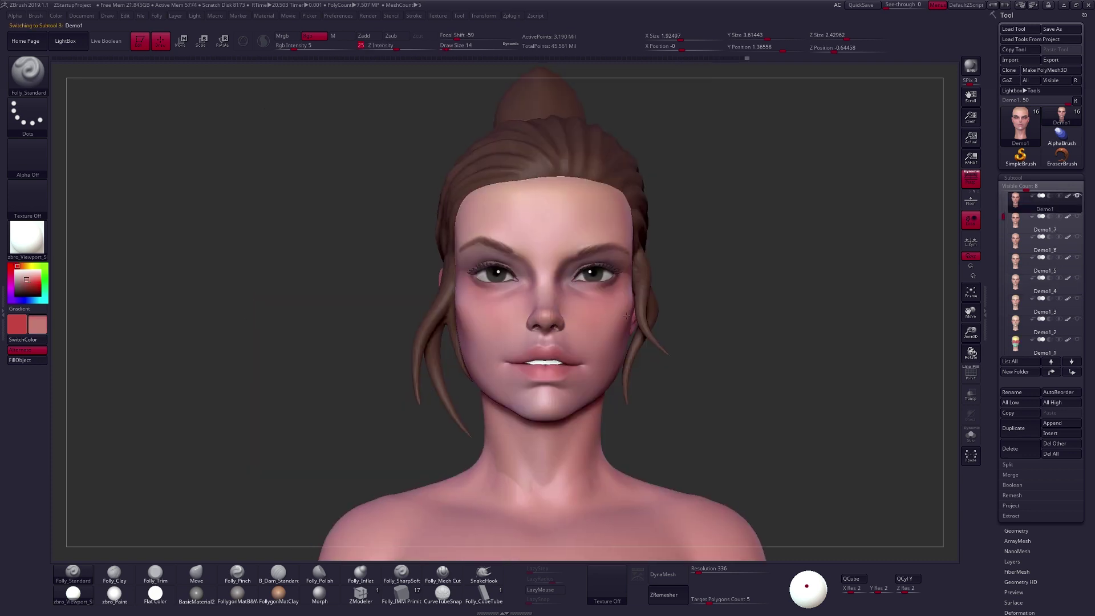
Pick a dark brown, reduce the draw size to 5, and dot small freckles on one cheek.
mouse_move(627, 315)
left_mouse_down()
mouse_move(591, 289)
mouse_move(607, 318)
left_mouse_up()
key("c")
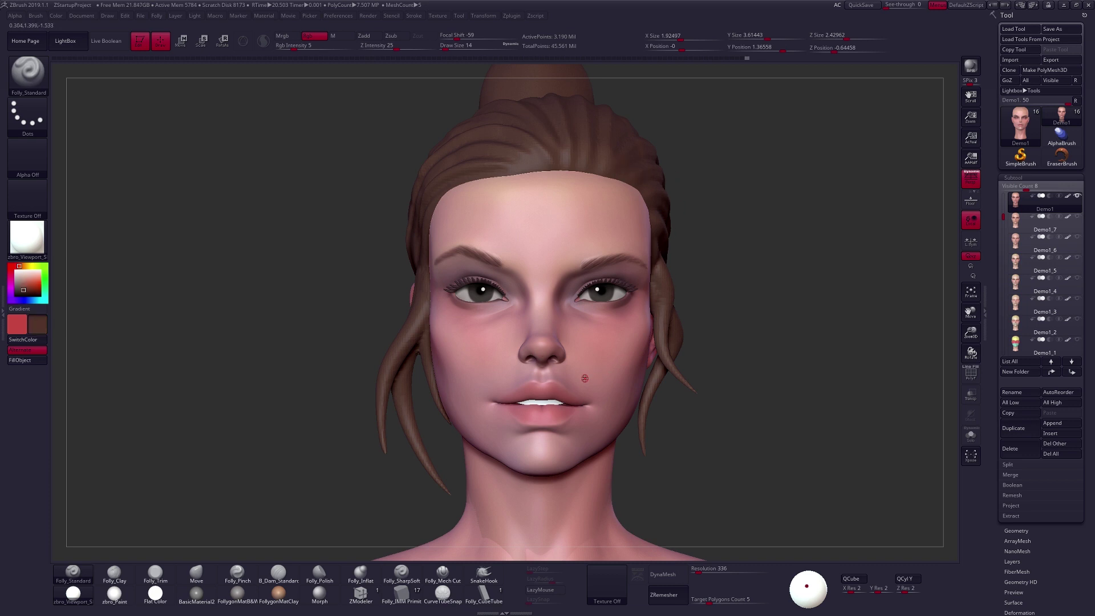
mouse_move(599, 388)
left_mouse_down()
mouse_move(608, 361)
mouse_move(621, 393)
left_mouse_up()
left_click(608, 322)
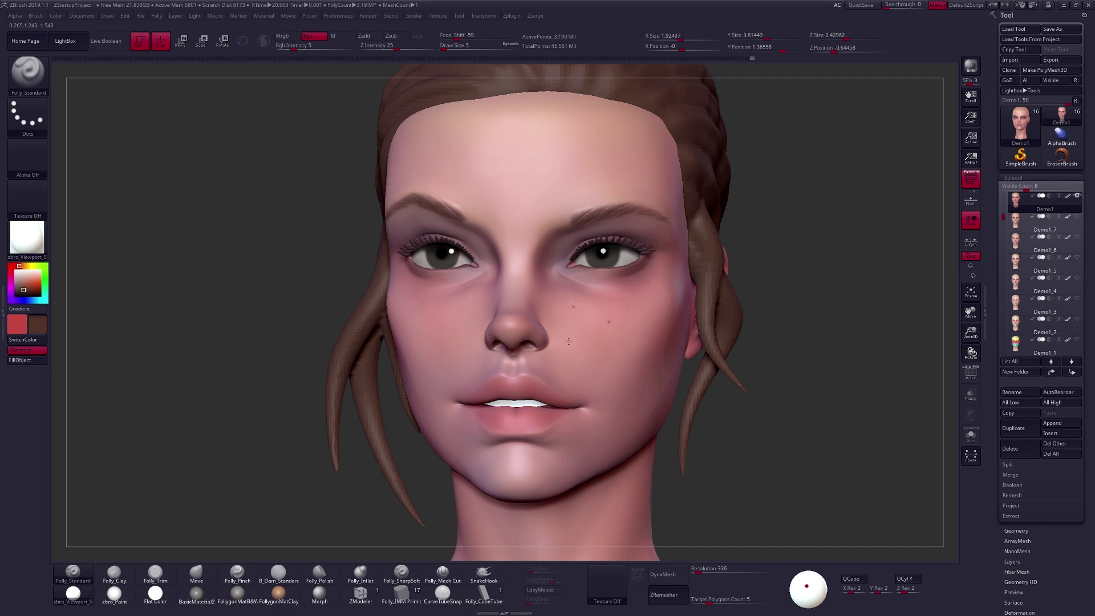
left_click_drag(607, 359, 606, 367)
left_click(608, 384)
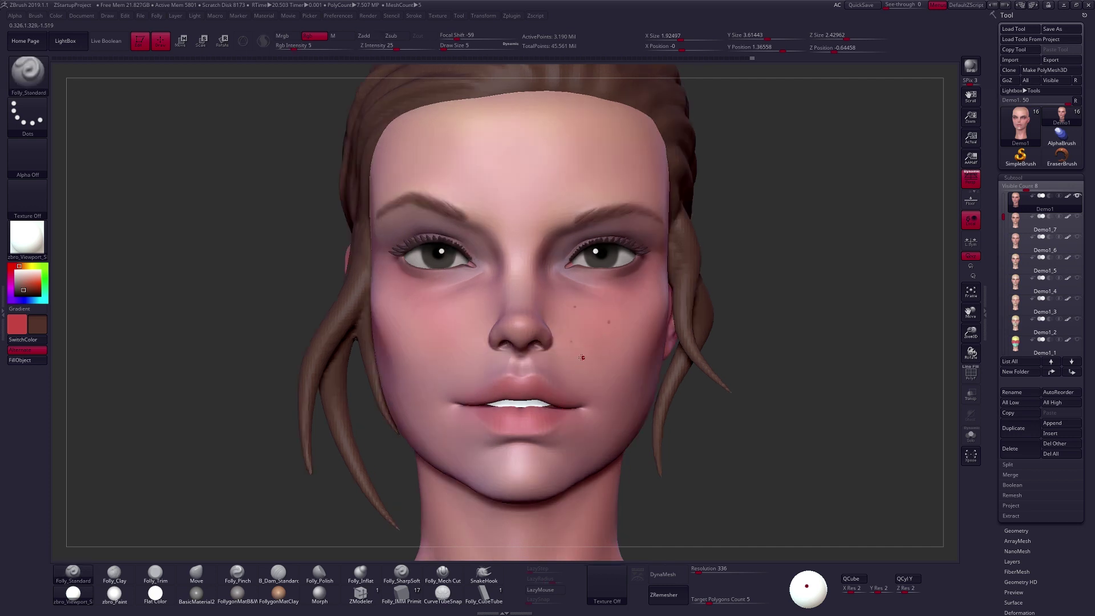
Dot more dark brown freckles on the other cheek and the nose, and reduce the draw size to 2.
left_click_drag(456, 333, 419, 304)
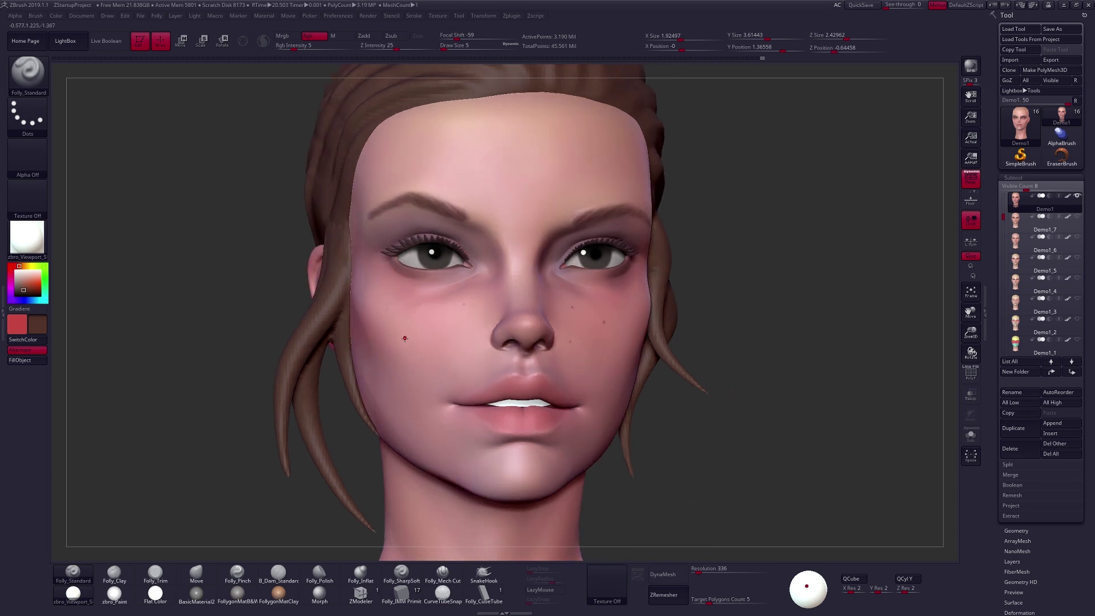
left_click_drag(437, 337, 514, 285)
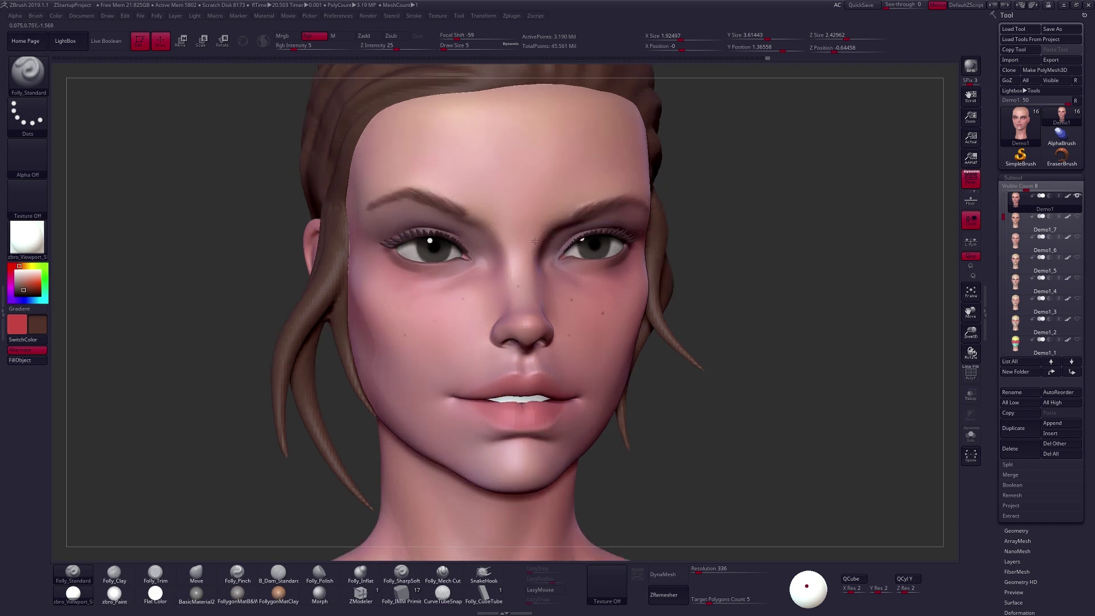
left_click_drag(537, 305, 634, 366)
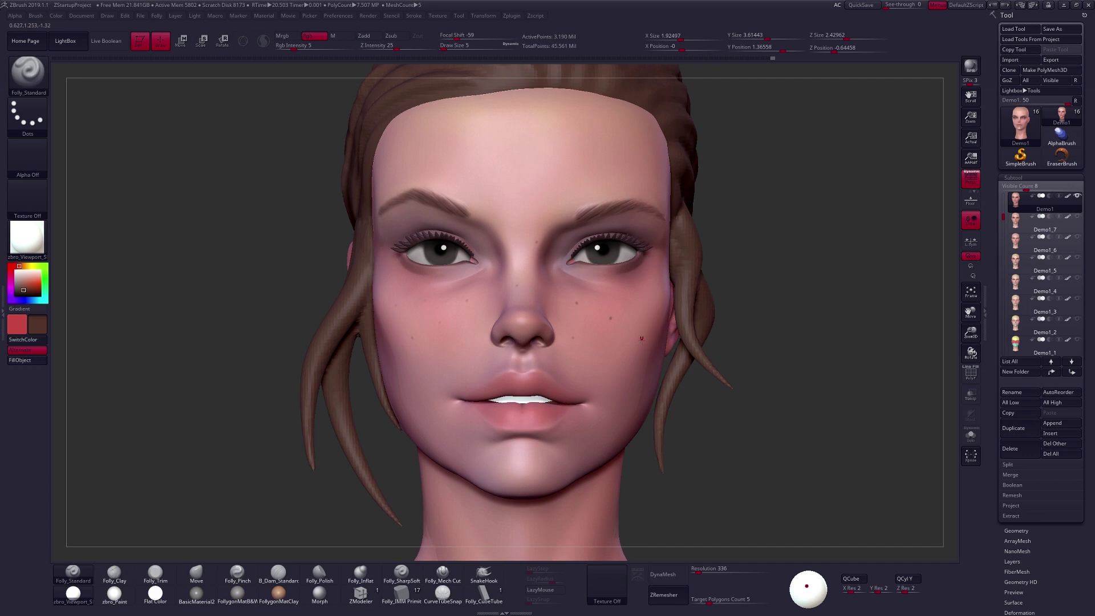
key("space")
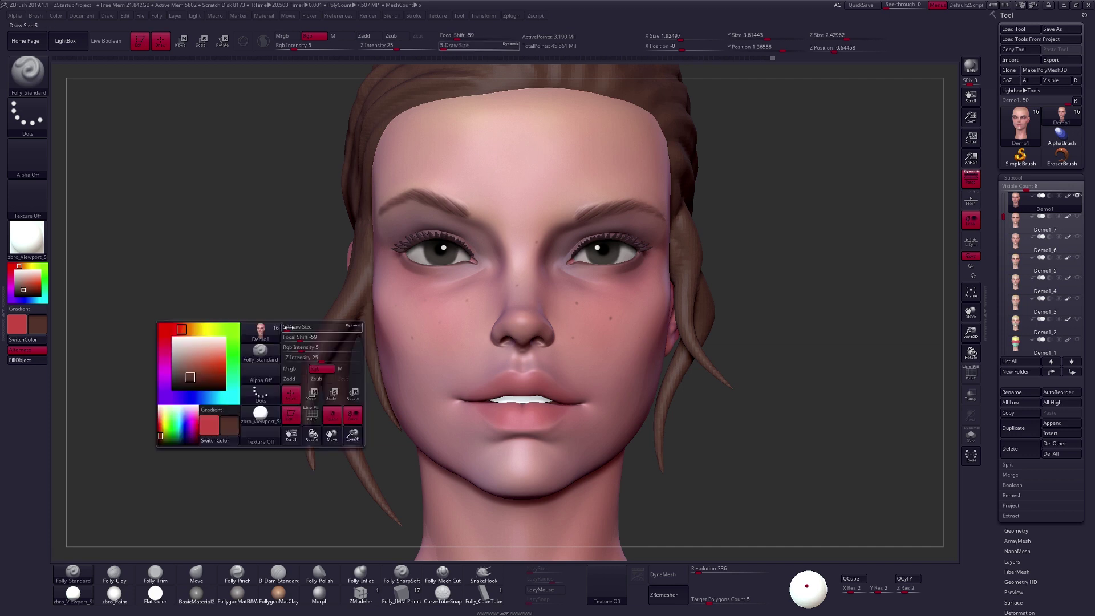
left_click_drag(284, 329, 288, 331)
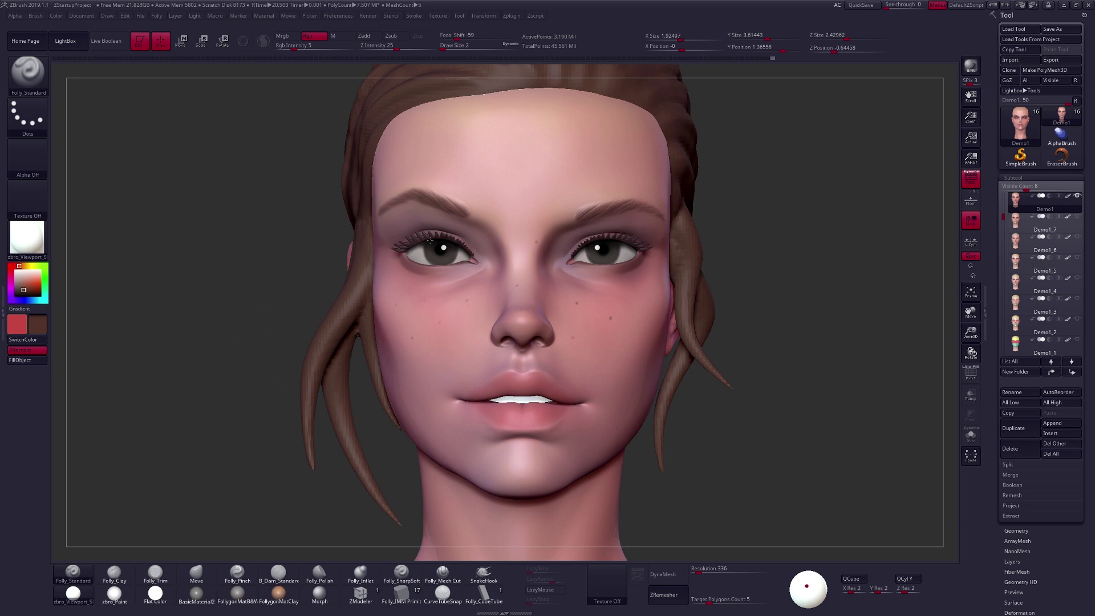
Pick a darker brown from the face and dot more small freckles on the cheek and towards the jaw.
key("c")
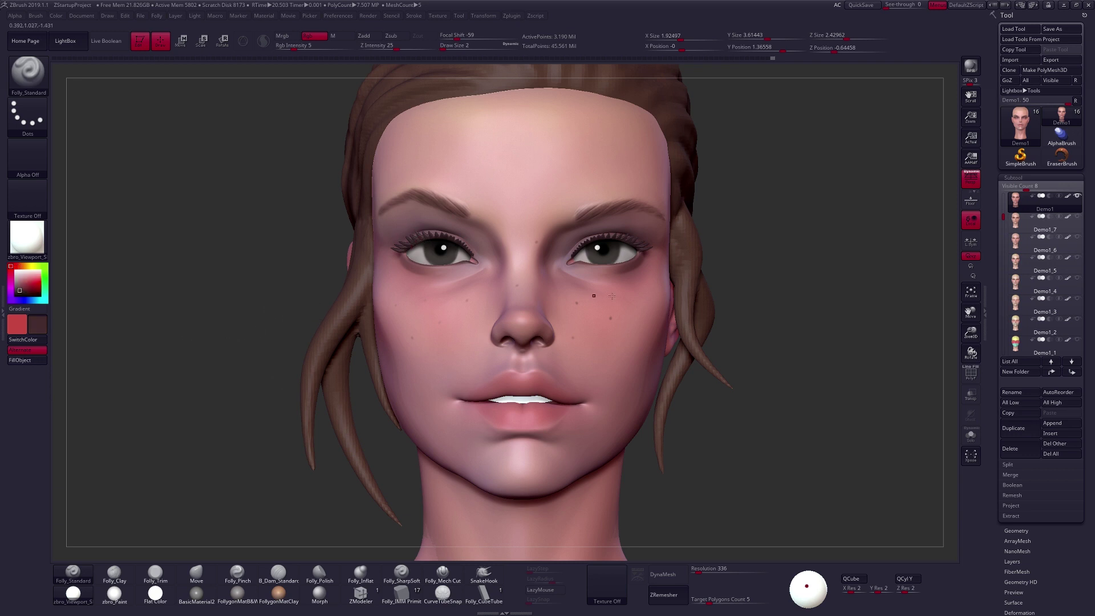
left_click_drag(629, 303, 595, 323)
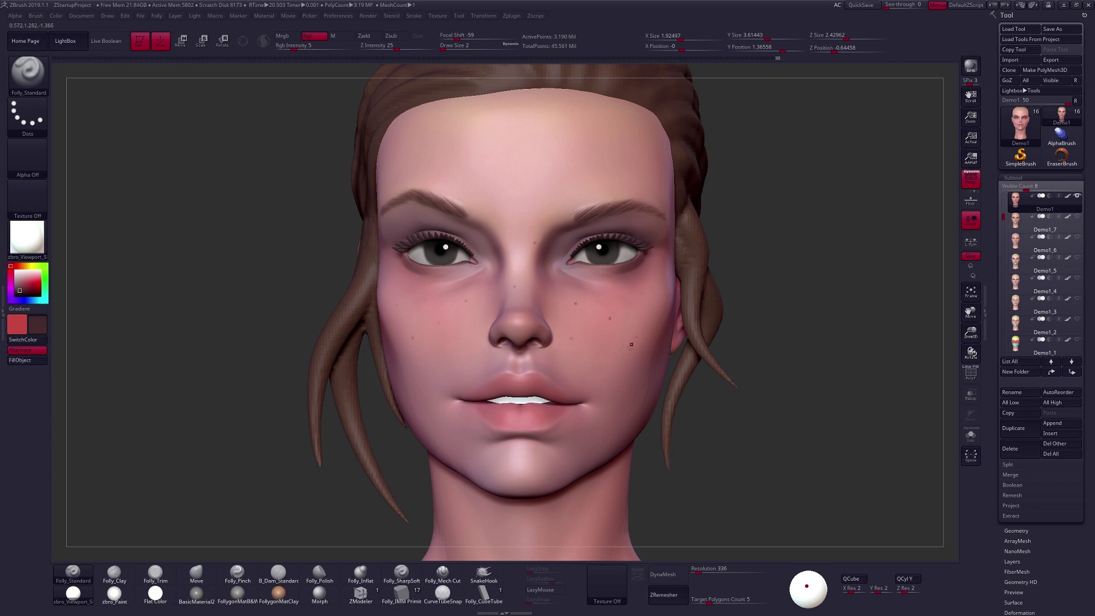
left_click_drag(593, 302, 542, 322)
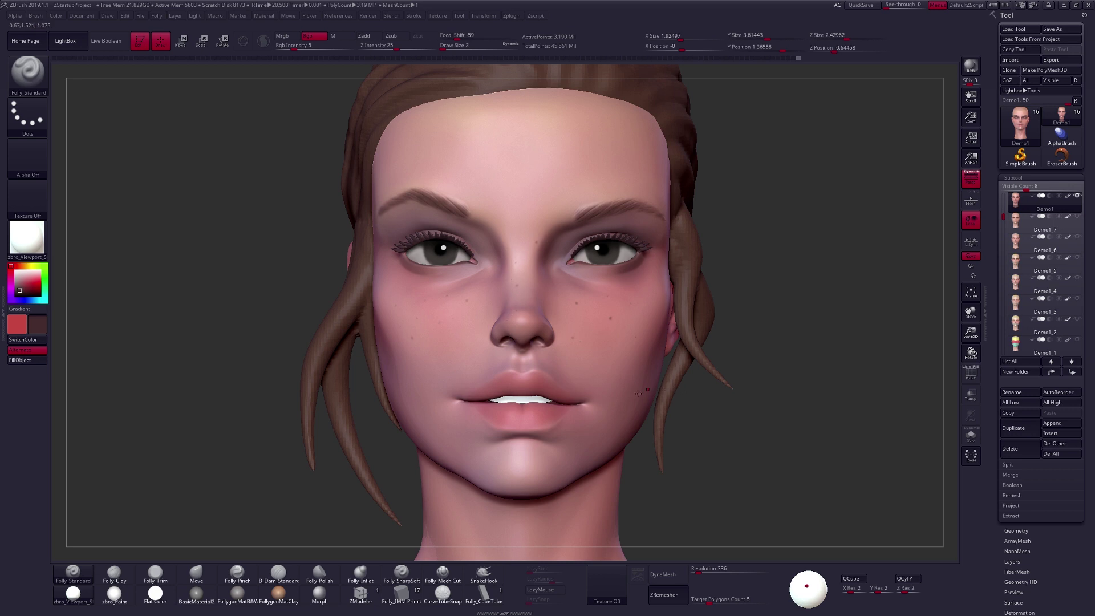
left_click_drag(643, 392, 596, 358)
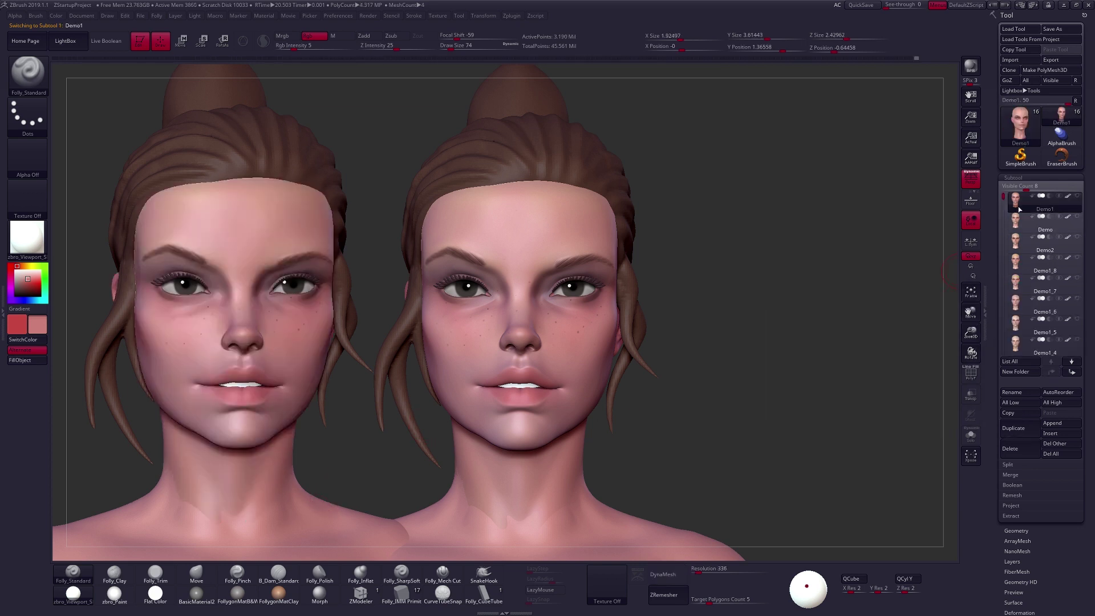
Switch to the Demo head version and fill the Body with the matching light skin tone at RGB intensity 100.
mouse_move(1016, 225)
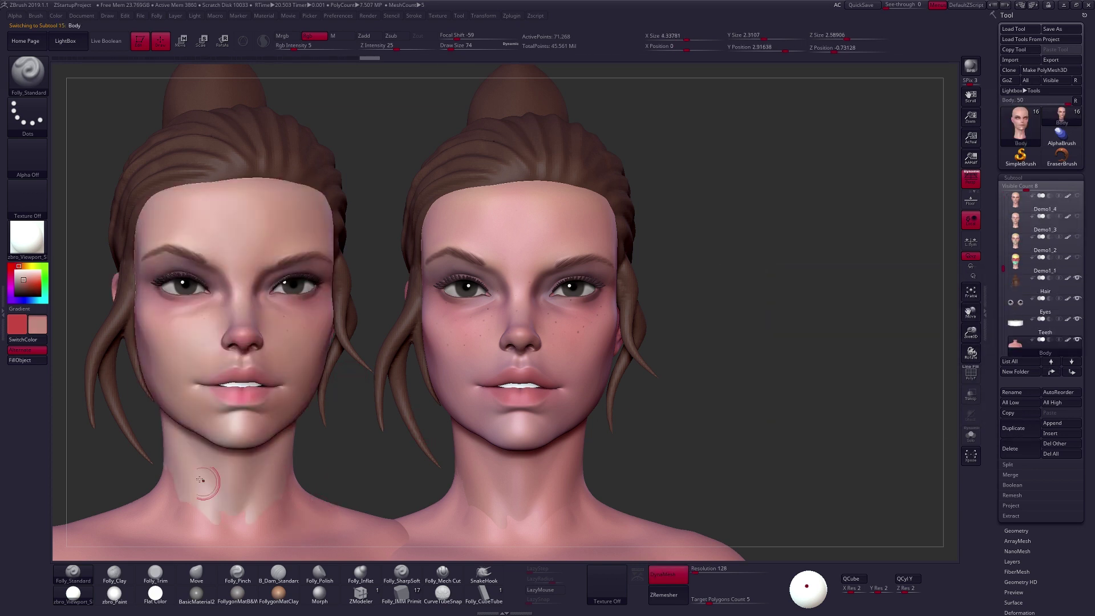
left_click(27, 360)
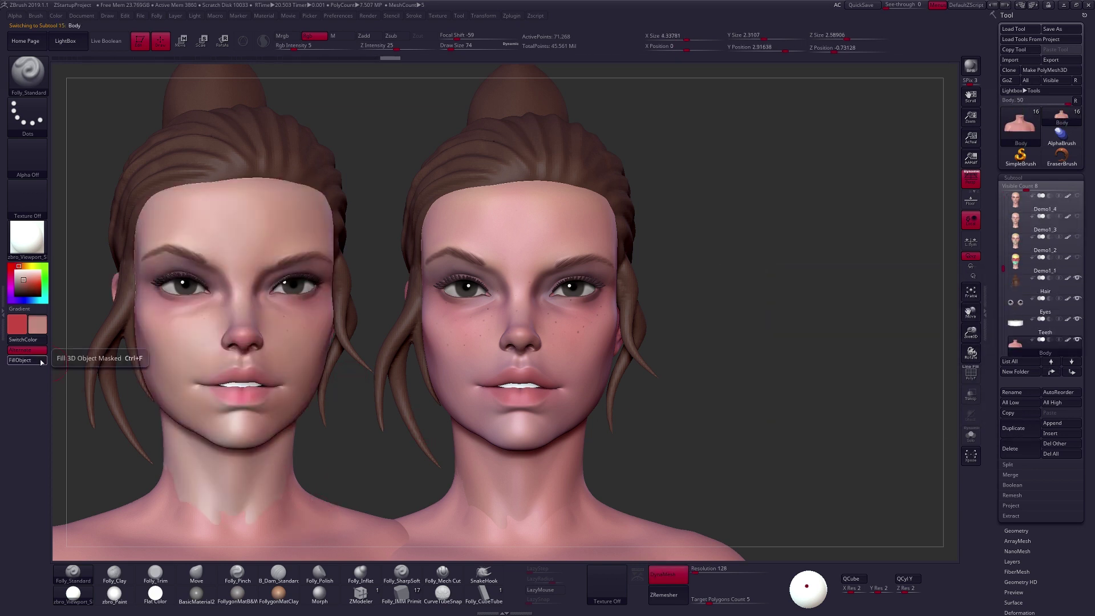
left_click_drag(296, 47, 366, 47)
left_click(32, 360)
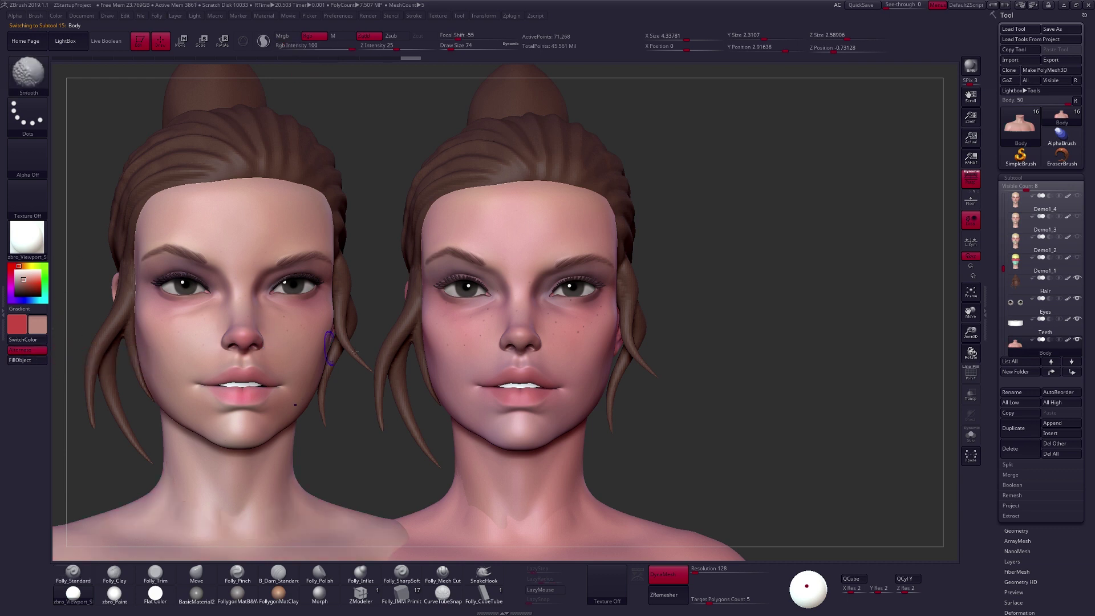
Switch to the Demo2 head version, place it beside the other two heads for comparison, and select its body.
left_click(1026, 245)
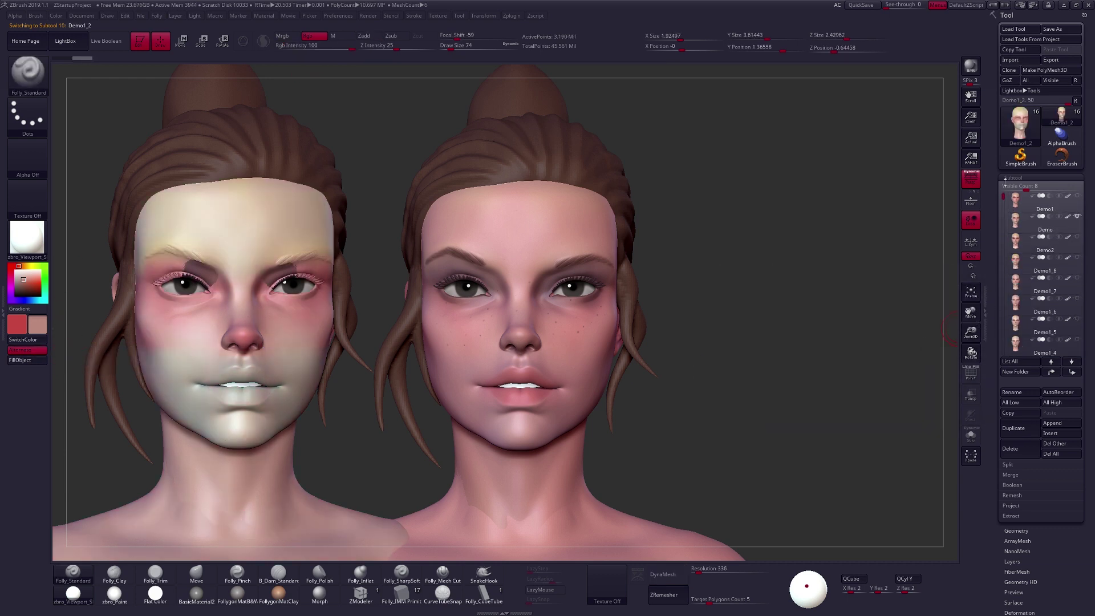
left_click(1026, 239)
left_click_drag(772, 322, 852, 341)
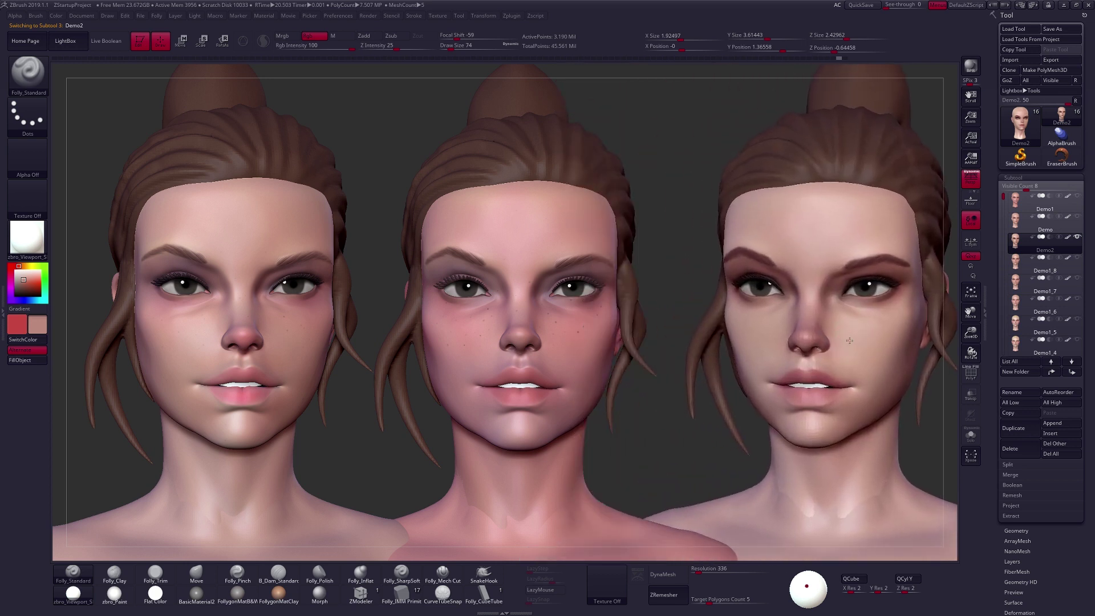
left_click(770, 475, "alt")
key("space")
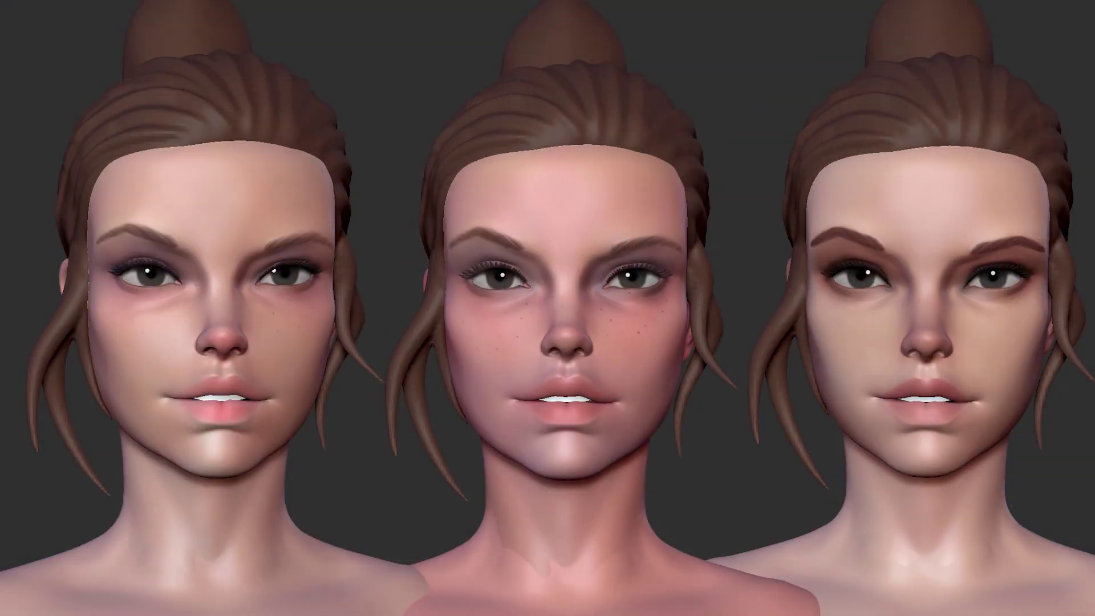